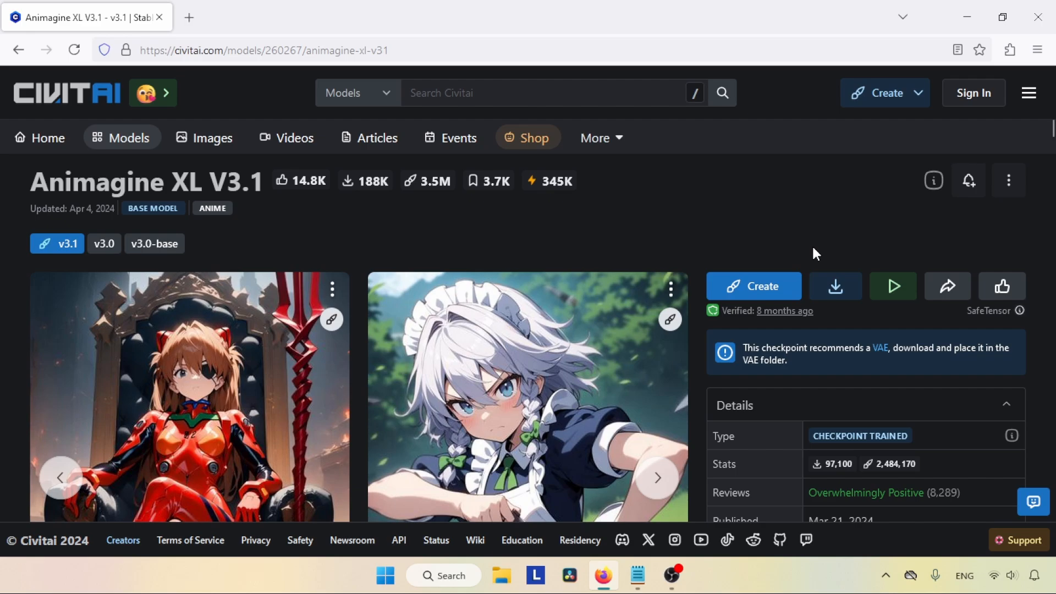
- Review the Animagine XL V3.1 model details and its two downloadable files, Full Model fp16 and VAE
{"action": "scroll", "coordinate": [1020, 149], "scroll_direction": "down", "scroll_amount": 2}
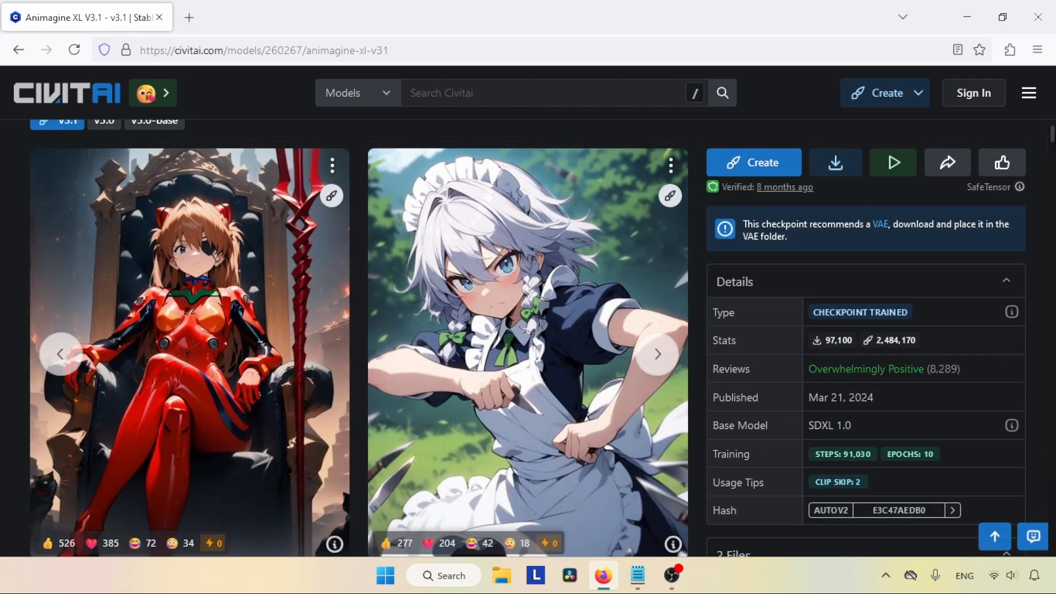
{"action": "scroll", "coordinate": [528, 339], "scroll_direction": "down", "scroll_amount": 4}
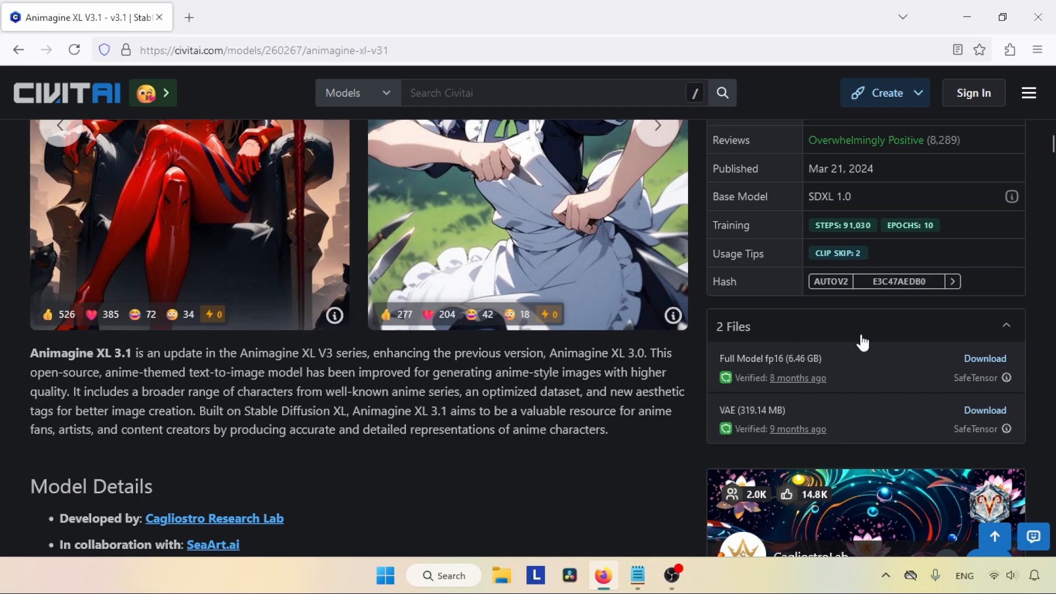
{"action": "left_click_drag", "start_coordinate": [715, 355], "coordinate": [854, 352]}
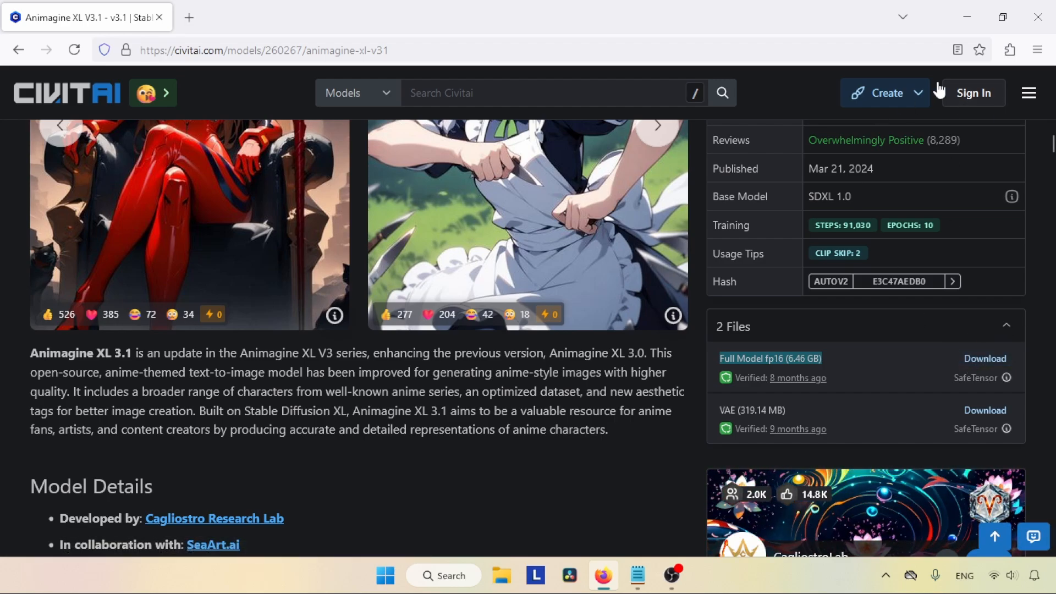
{"action": "scroll", "coordinate": [1050, 154], "scroll_direction": "down", "scroll_amount": 2}
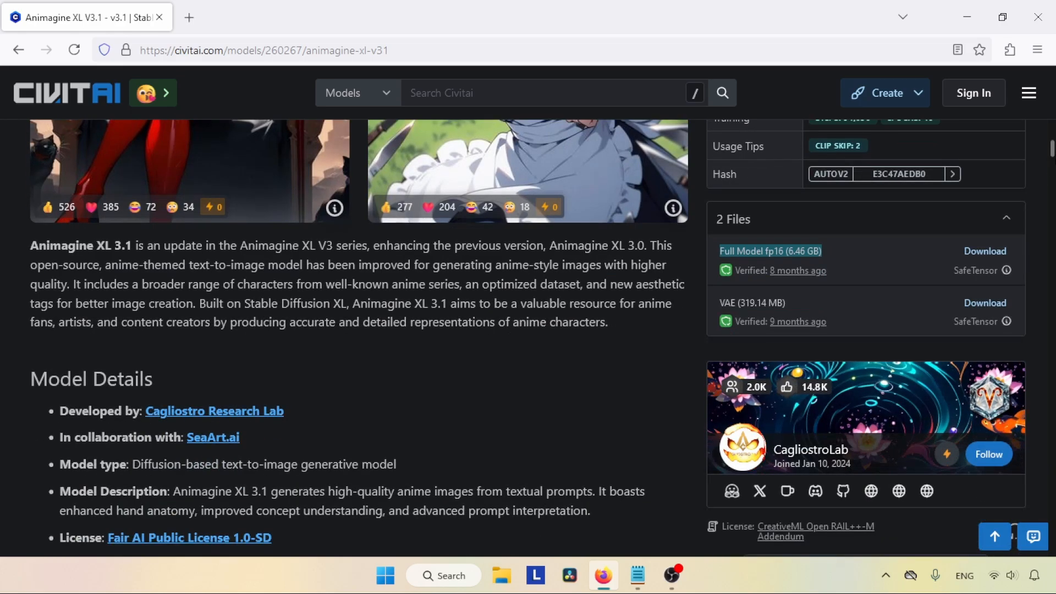
{"action": "left_click_drag", "start_coordinate": [717, 303], "coordinate": [806, 306]}
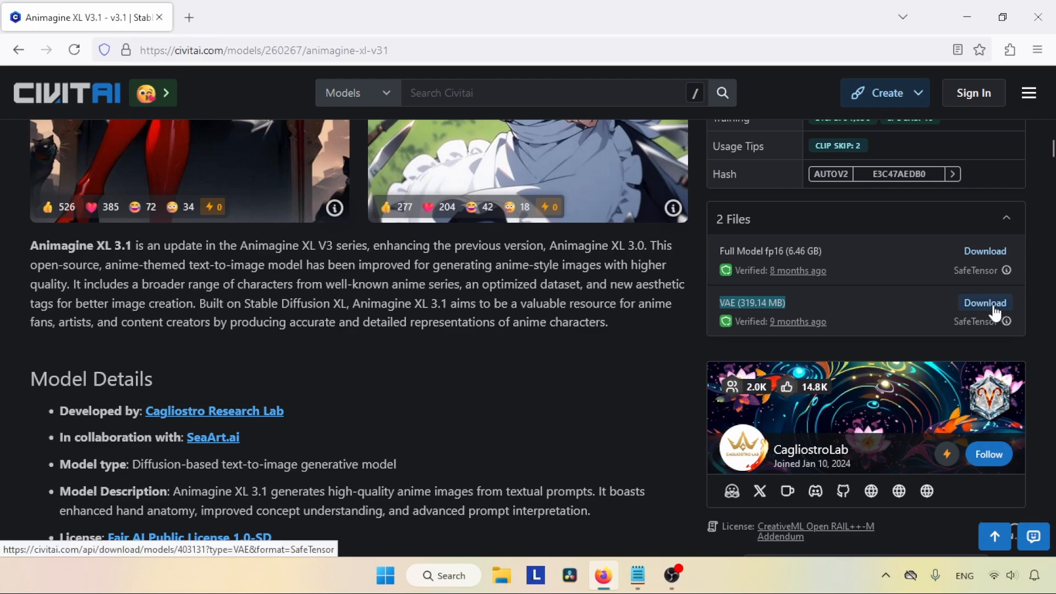
{"action": "left_click_drag", "start_coordinate": [836, 303], "coordinate": [720, 232]}
{"action": "left_click", "coordinate": [507, 324]}
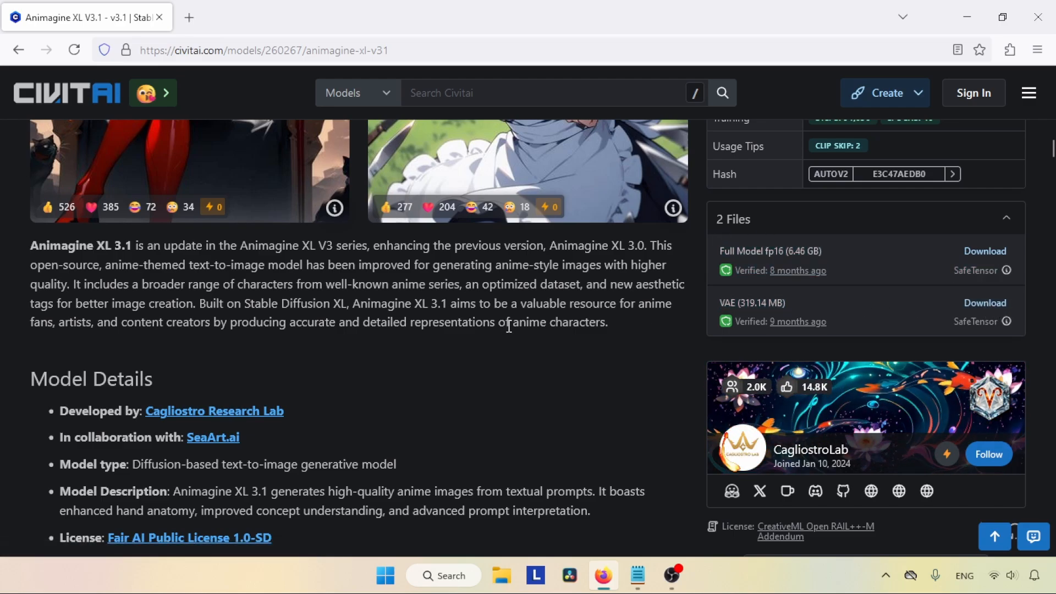
- Browse the model's usage guidelines and community gallery, and inspect the generation data of the long-haired portrait in a dark red uniform
{"action": "left_click_drag", "start_coordinate": [1053, 145], "coordinate": [1054, 165]}
{"action": "left_click", "coordinate": [52, 228]}
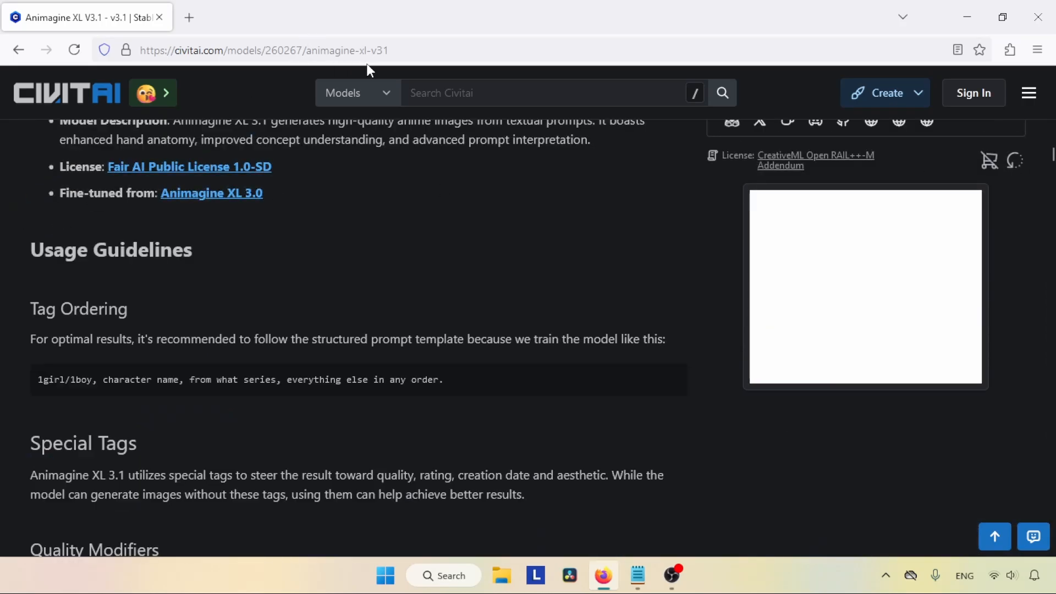
{"action": "left_click_drag", "start_coordinate": [1053, 155], "coordinate": [1052, 297]}
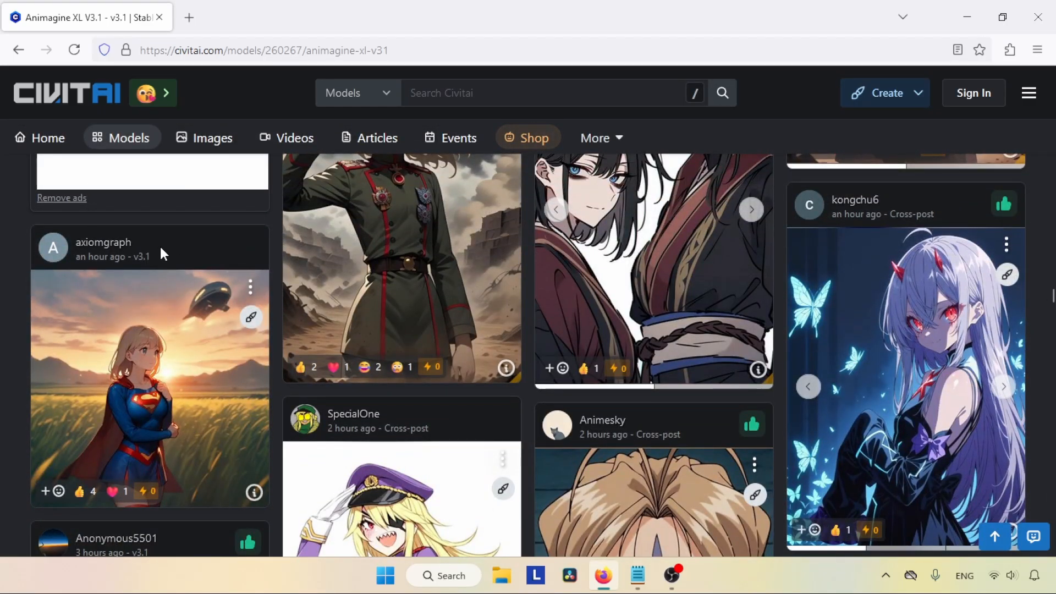
{"action": "mouse_move", "coordinate": [1051, 297]}
{"action": "left_mouse_down"}
{"action": "mouse_move", "coordinate": [1052, 321]}
{"action": "mouse_move", "coordinate": [1052, 291]}
{"action": "mouse_move", "coordinate": [1052, 311]}
{"action": "left_mouse_up"}
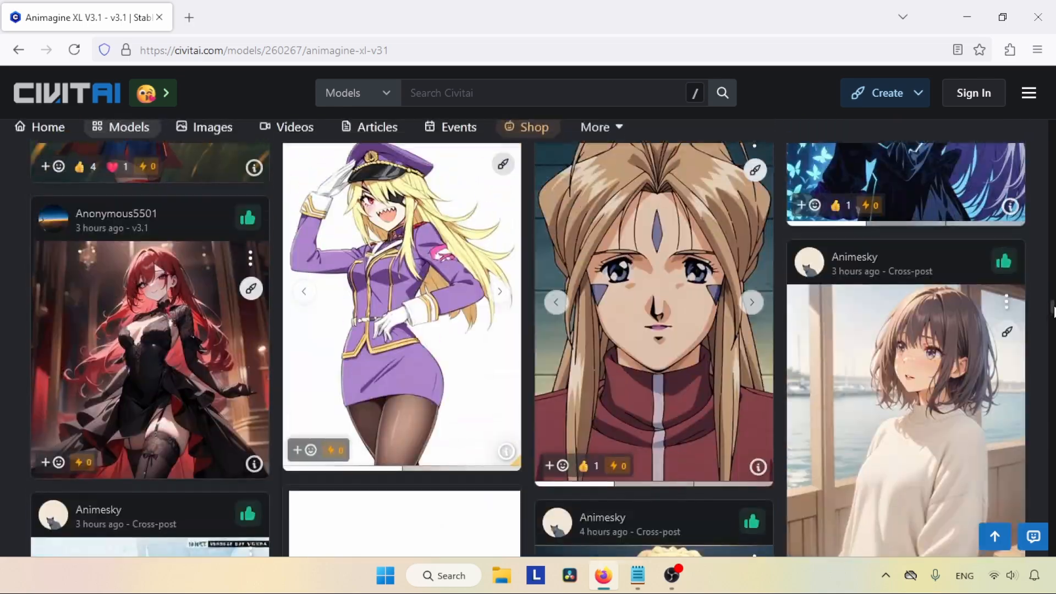
{"action": "left_click", "coordinate": [758, 468]}
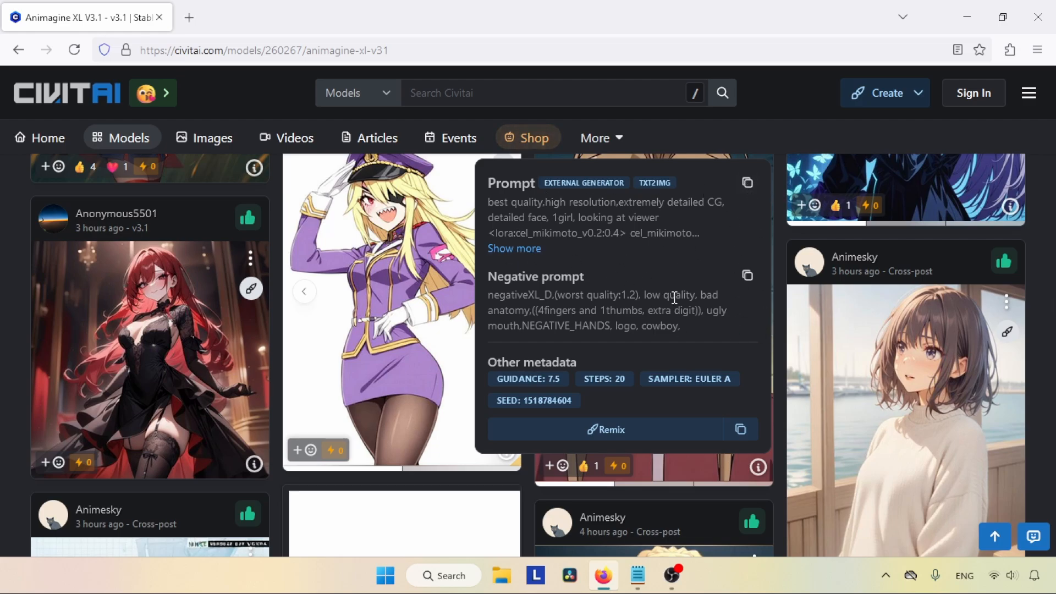
{"action": "left_click", "coordinate": [1040, 300]}
{"action": "scroll", "coordinate": [1050, 321], "scroll_direction": "down", "scroll_amount": 15}
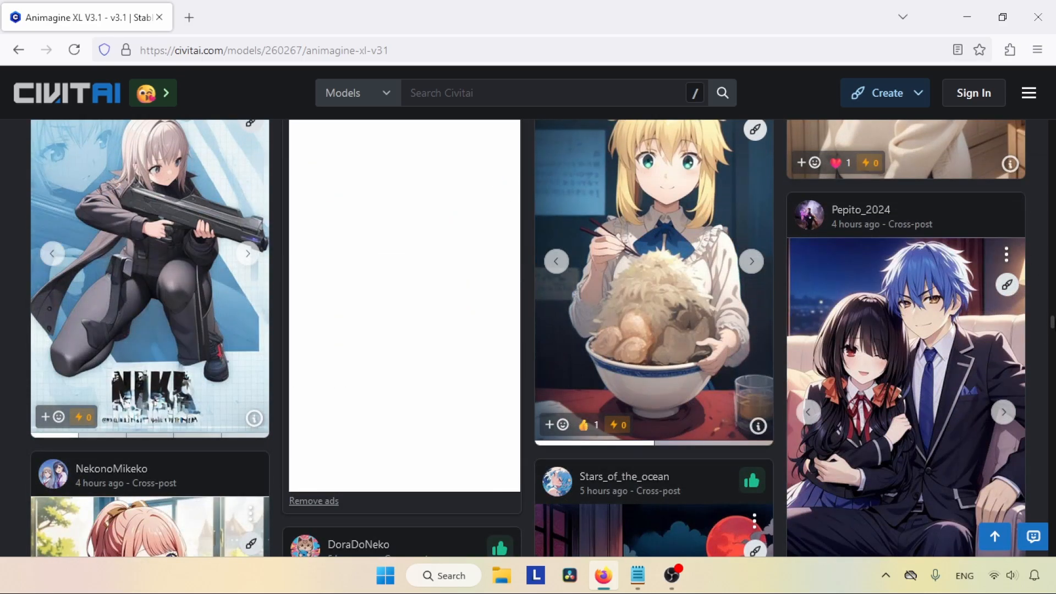
- Examine the full prompt and generation settings of the silver-haired maid sample image among the model's showcase pictures
{"action": "scroll", "coordinate": [1050, 321], "scroll_direction": "up", "scroll_amount": 15}
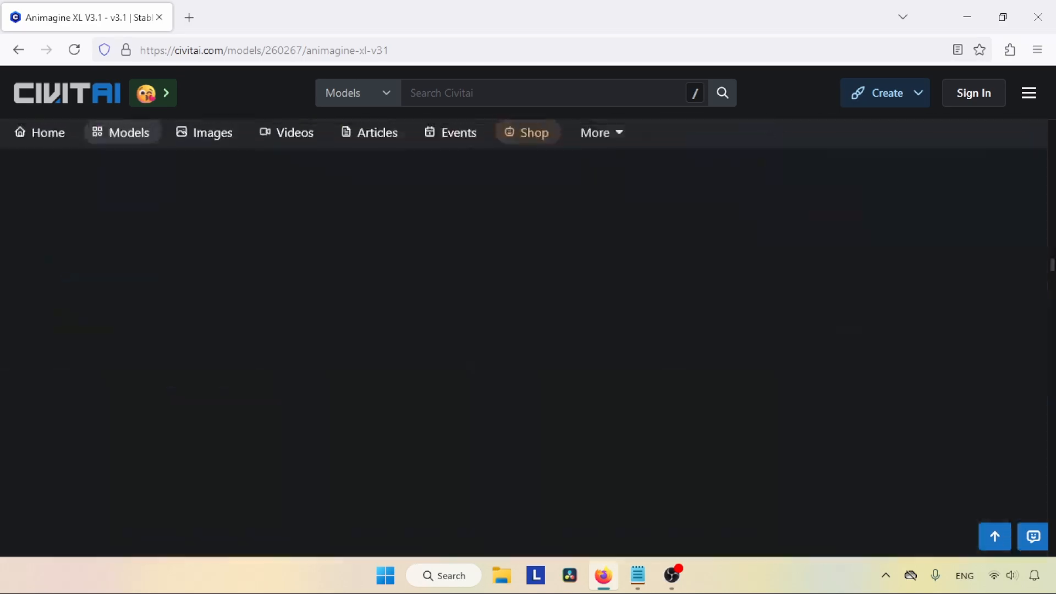
{"action": "scroll", "coordinate": [528, 339], "scroll_direction": "up", "scroll_amount": 10}
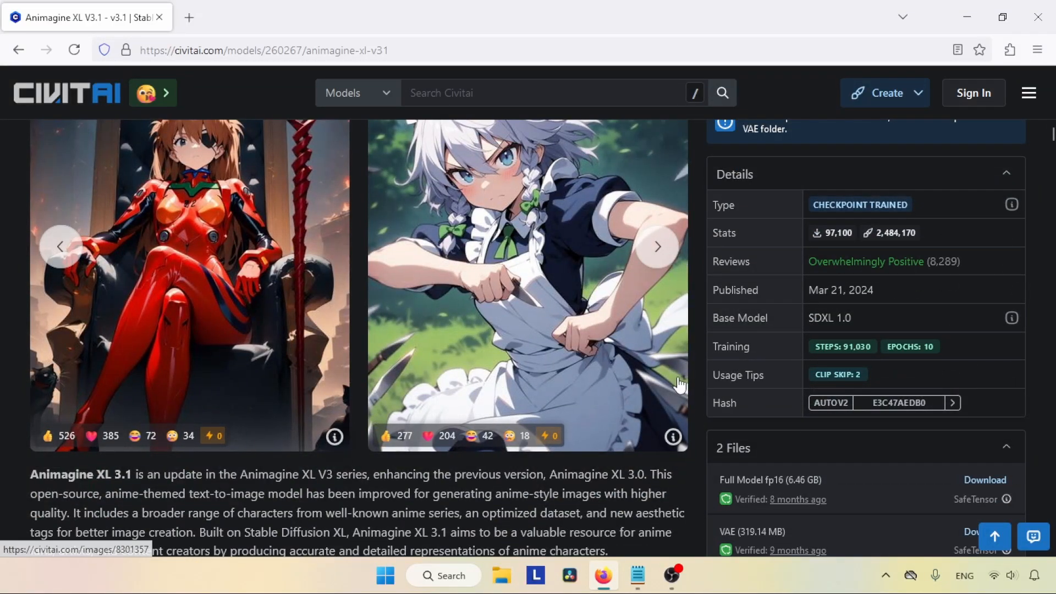
{"action": "left_click", "coordinate": [673, 437]}
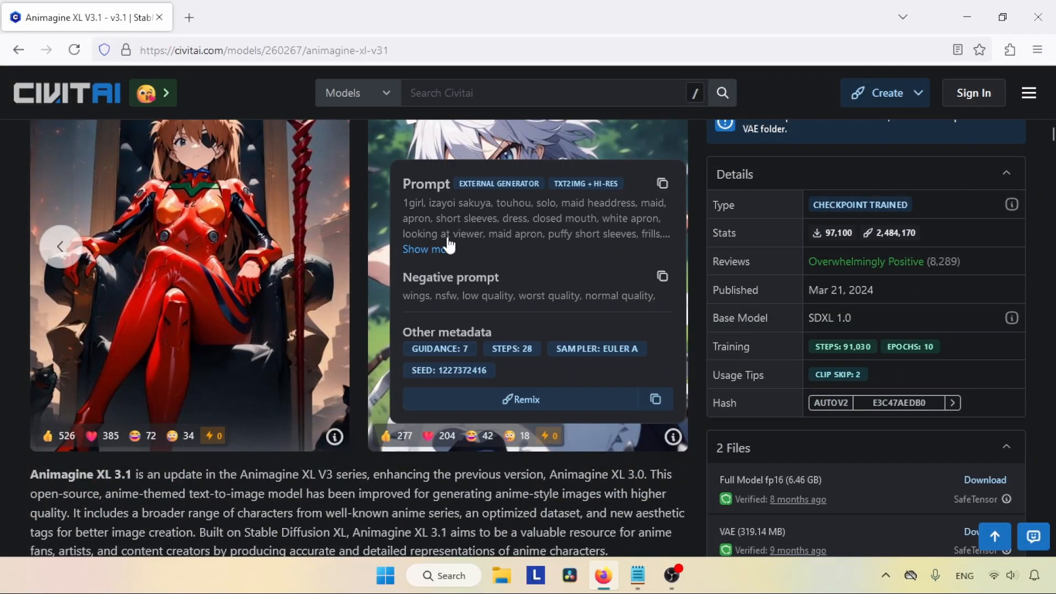
{"action": "left_click", "coordinate": [442, 249]}
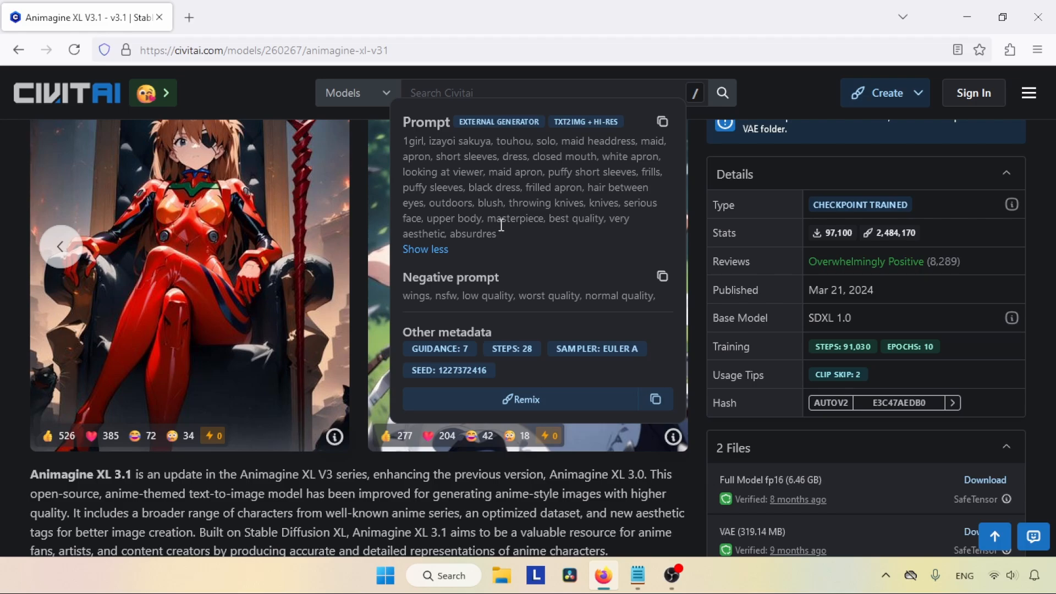
{"action": "left_click_drag", "start_coordinate": [501, 224], "coordinate": [410, 131]}
{"action": "left_click", "coordinate": [585, 270]}
{"action": "left_click_drag", "start_coordinate": [512, 234], "coordinate": [410, 119]}
{"action": "left_click", "coordinate": [496, 205]}
{"action": "left_click", "coordinate": [1010, 155]}
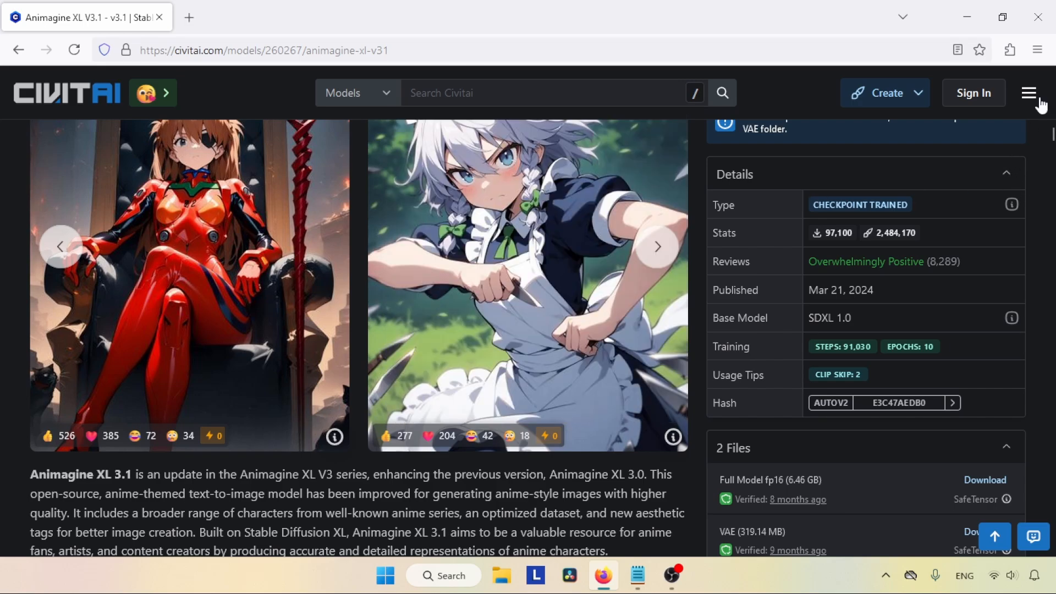
- In File Explorer, move the animagineXLV31_v31.safetensors checkpoint from Downloads into the webui_forge_cu121_torch231\webui\models\Stable-diffusion folder
{"action": "left_click", "coordinate": [1052, 6]}
{"action": "left_click", "coordinate": [501, 575]}
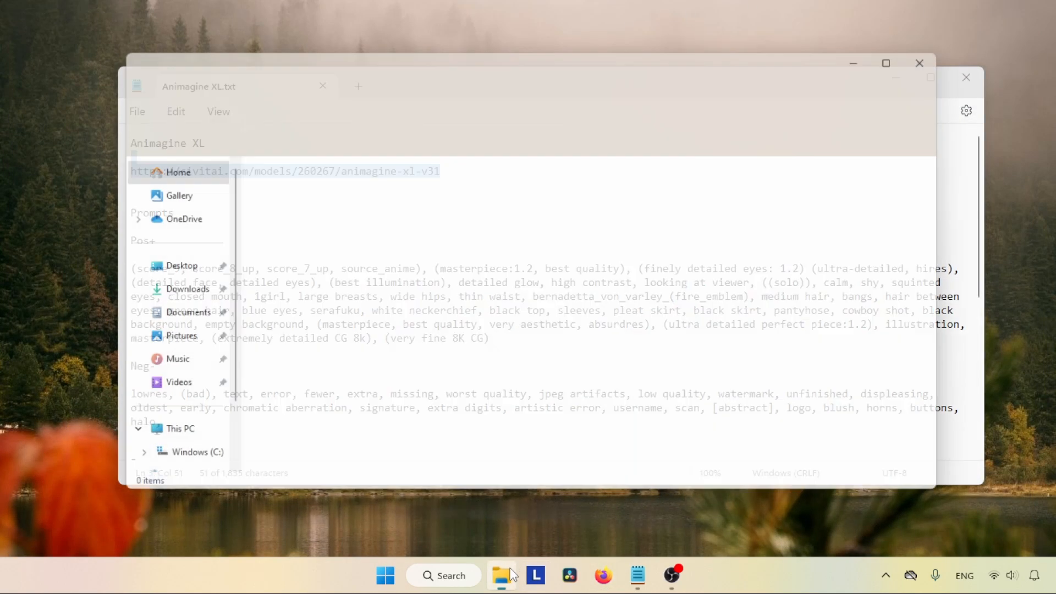
{"action": "left_click", "coordinate": [168, 292]}
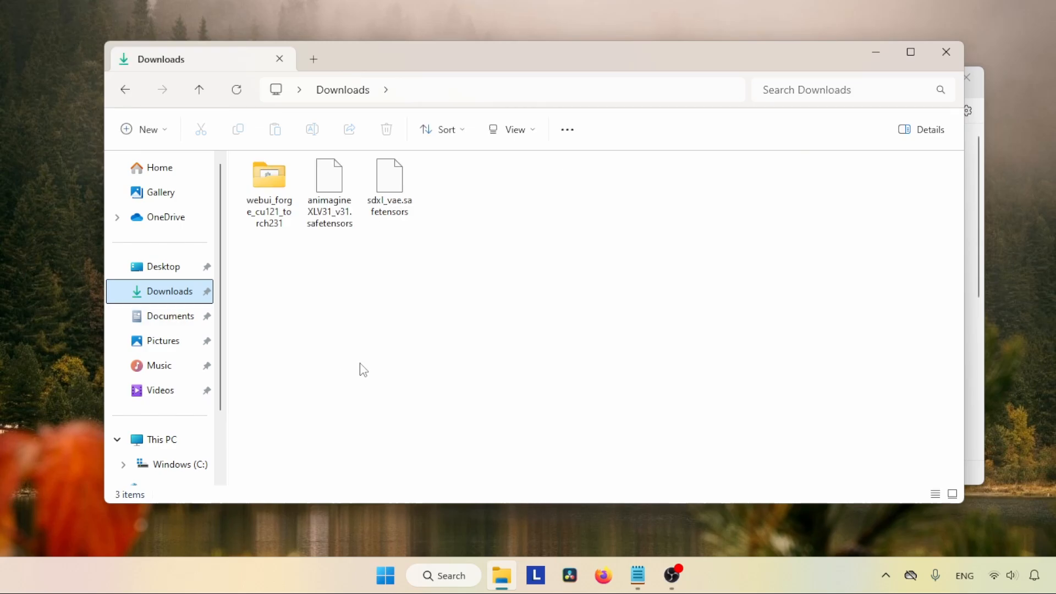
{"action": "left_click_drag", "start_coordinate": [353, 280], "coordinate": [343, 148]}
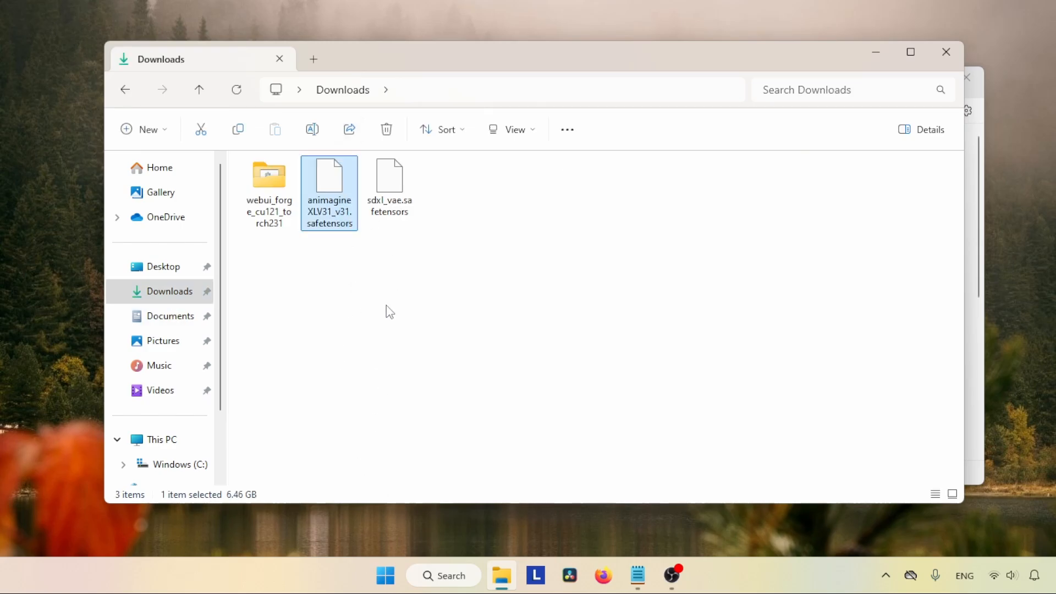
{"action": "double_click", "coordinate": [290, 212]}
{"action": "double_click", "coordinate": [291, 212]}
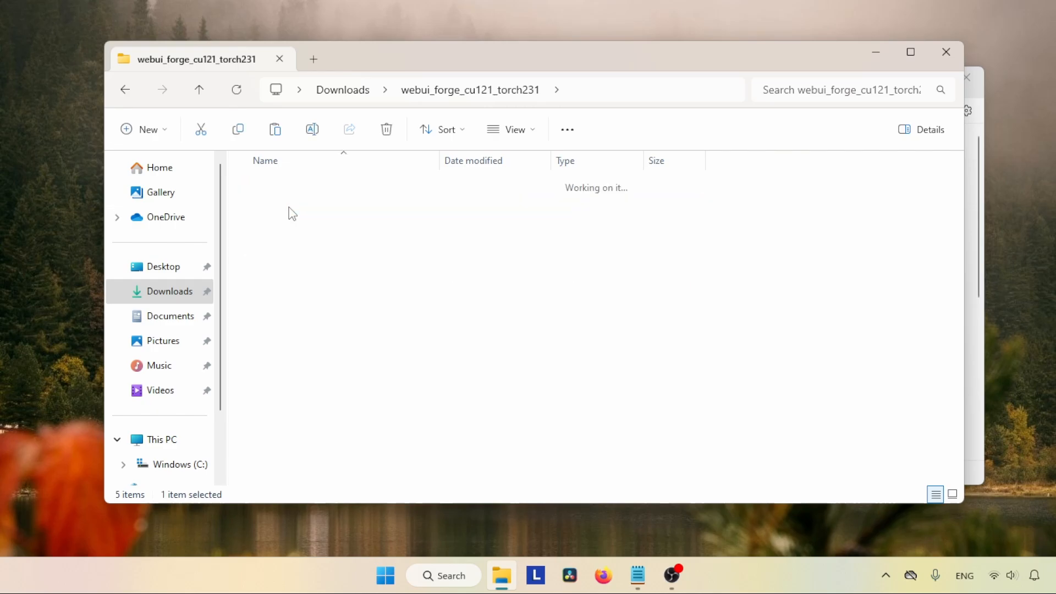
{"action": "scroll", "coordinate": [336, 351], "scroll_direction": "down", "scroll_amount": 3}
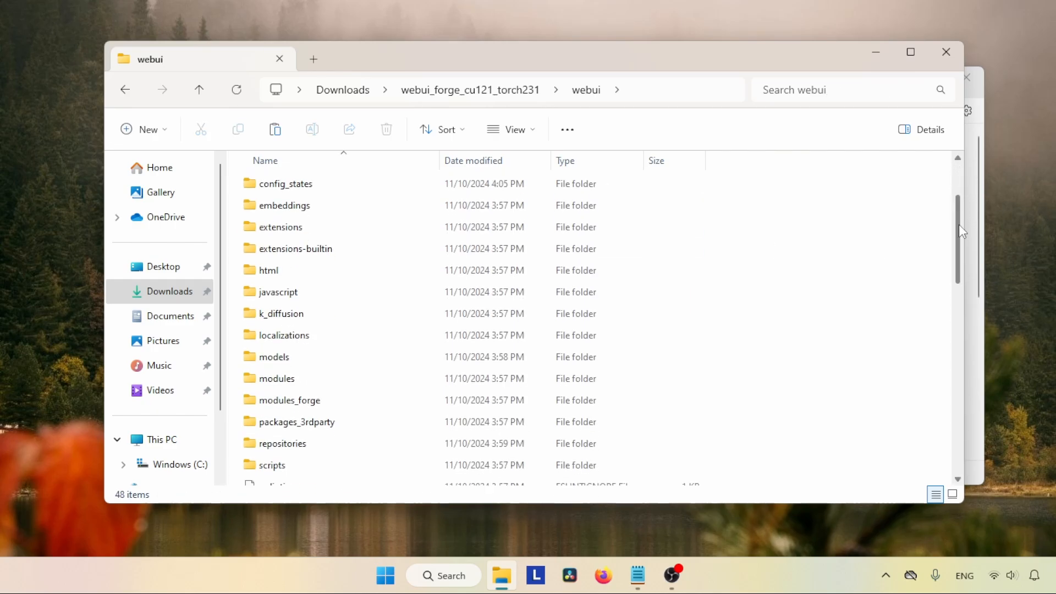
{"action": "double_click", "coordinate": [337, 352]}
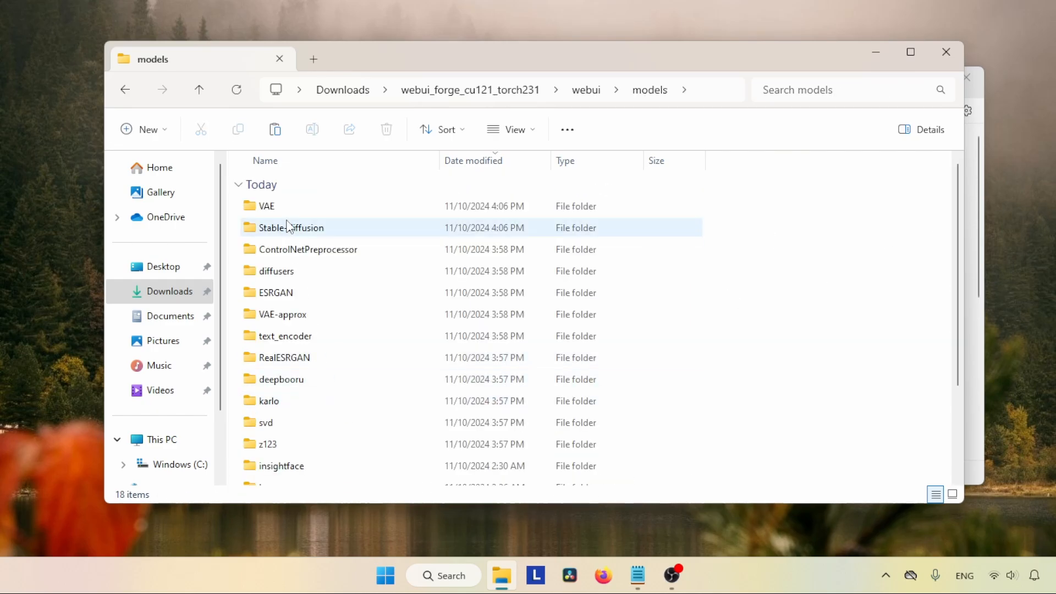
{"action": "double_click", "coordinate": [437, 231]}
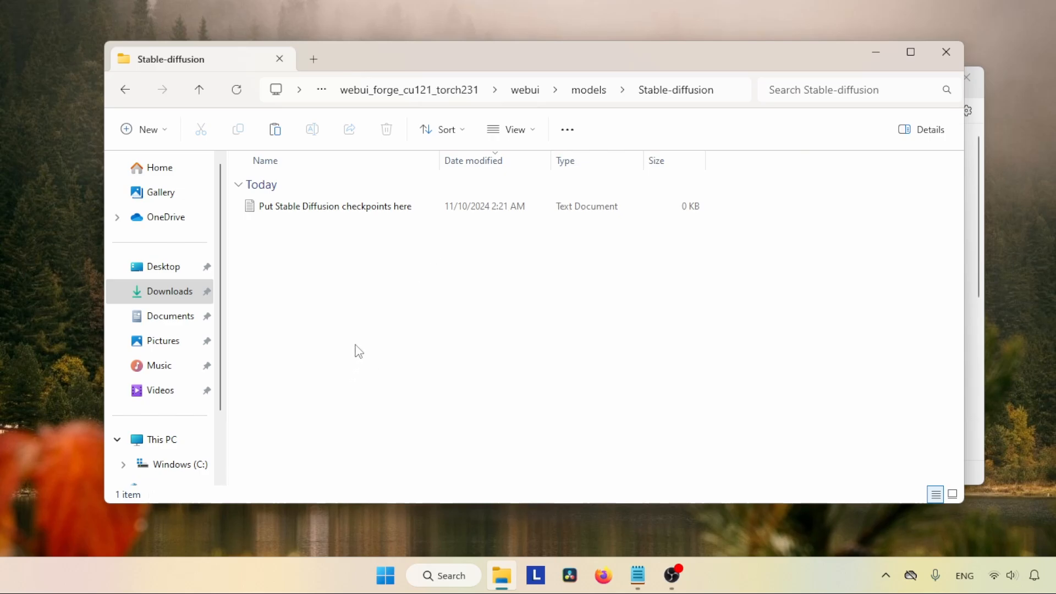
{"action": "key", "text": "ctrl+v"}
- Move sdxl_vae.safetensors from Downloads into the webui_forge_cu121_torch231\webui\models\VAE folder
{"action": "left_click", "coordinate": [134, 291]}
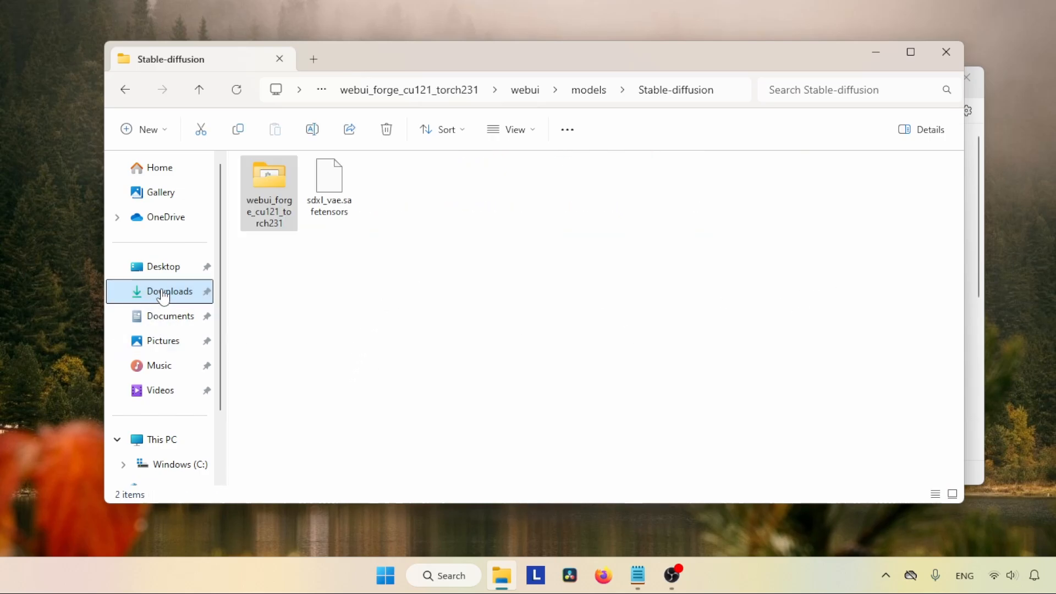
{"action": "left_click", "coordinate": [329, 185]}
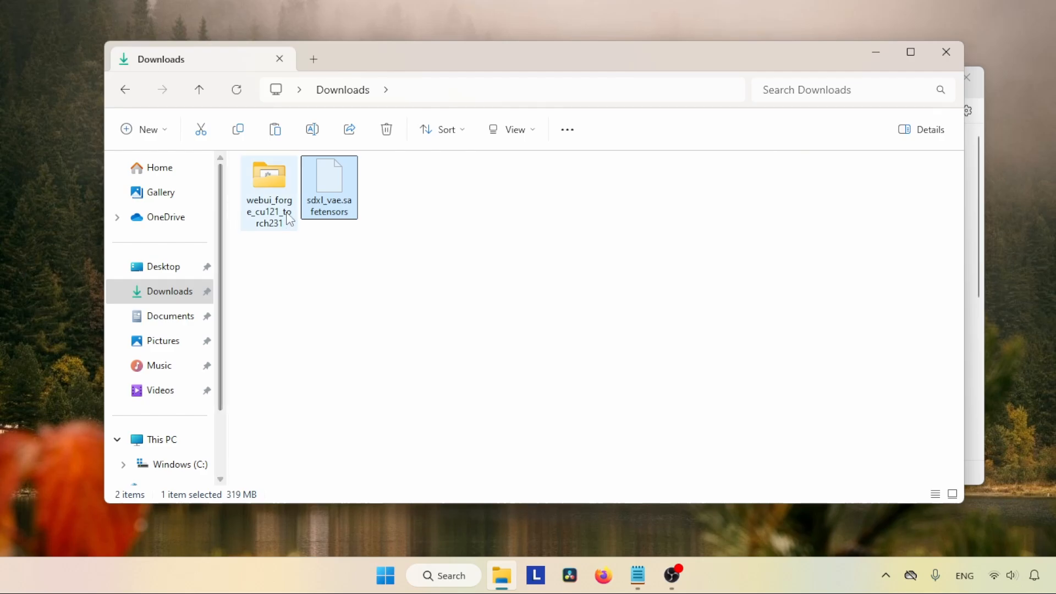
{"action": "double_click", "coordinate": [263, 196]}
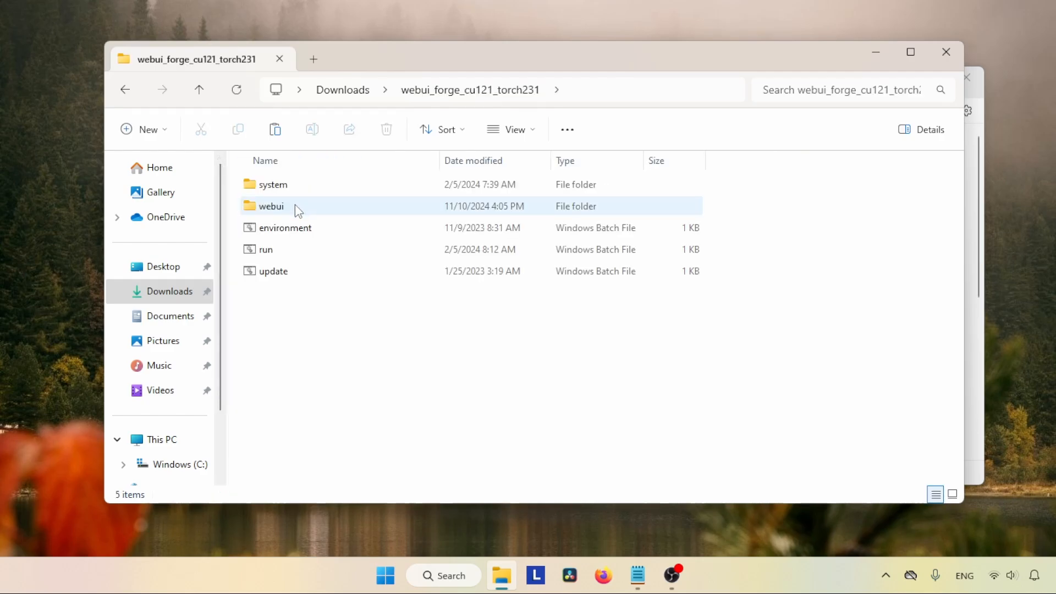
{"action": "double_click", "coordinate": [271, 205]}
{"action": "scroll", "coordinate": [967, 226], "scroll_direction": "down", "scroll_amount": 1}
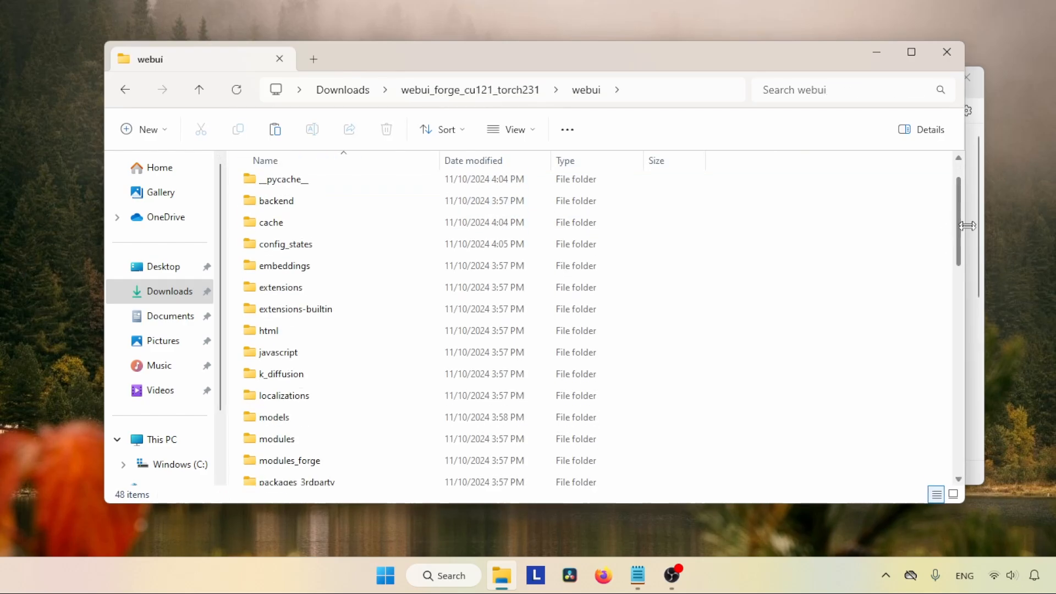
{"action": "scroll", "coordinate": [962, 234], "scroll_direction": "down", "scroll_amount": 4}
{"action": "scroll", "coordinate": [961, 230], "scroll_direction": "up", "scroll_amount": 4}
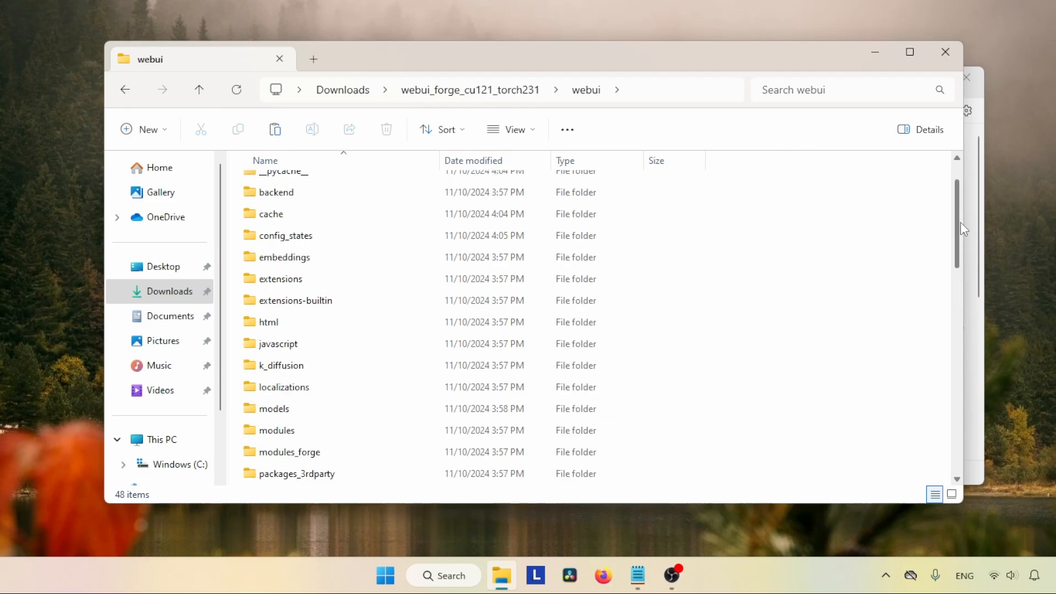
{"action": "double_click", "coordinate": [286, 410]}
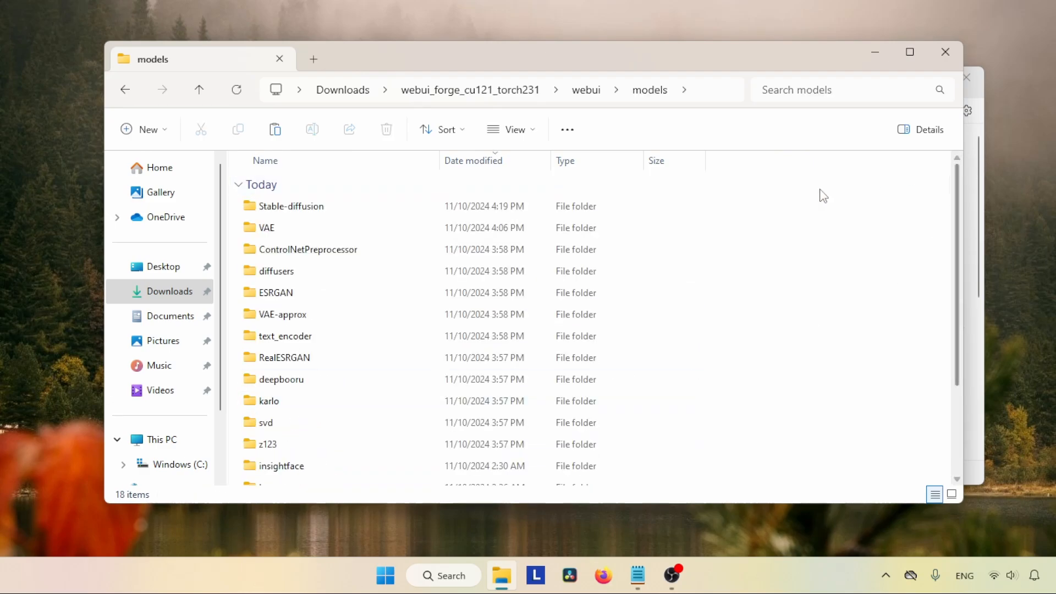
{"action": "left_click", "coordinate": [263, 231]}
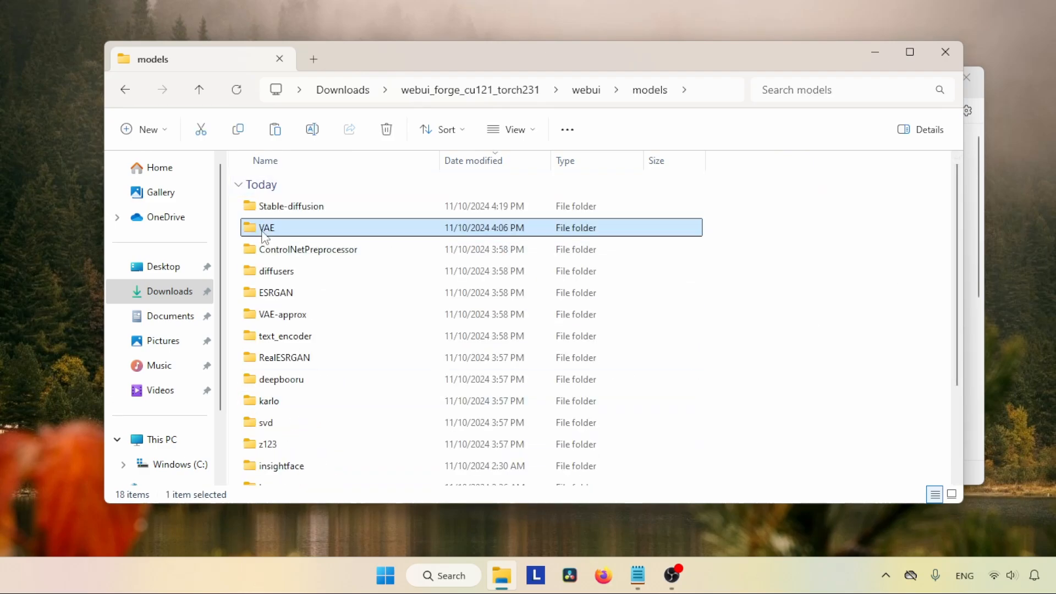
{"action": "double_click", "coordinate": [300, 231]}
{"action": "right_click", "coordinate": [302, 251]}
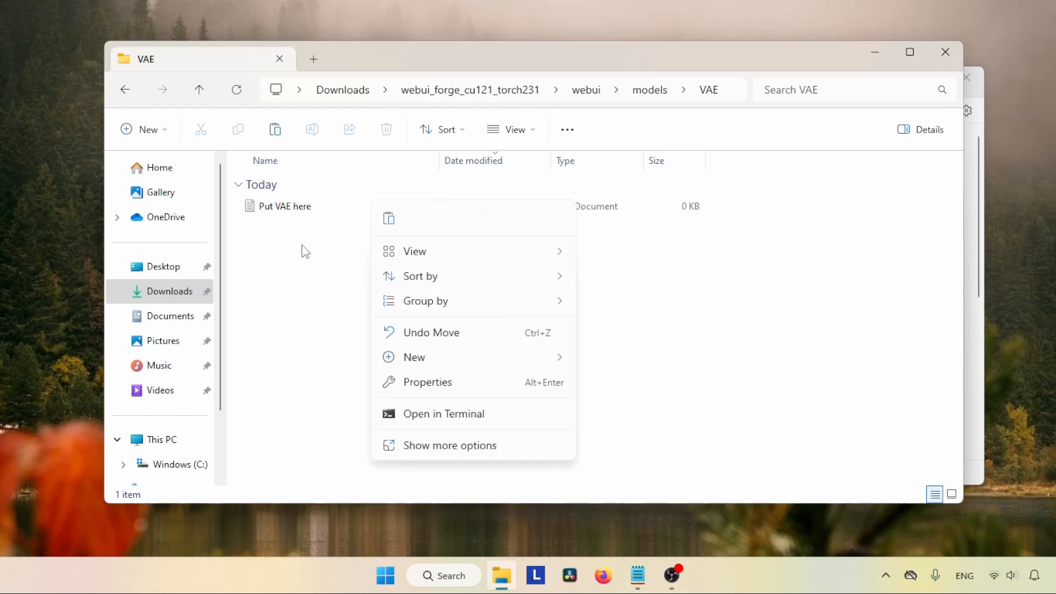
{"action": "left_click", "coordinate": [303, 250]}
{"action": "right_click", "coordinate": [408, 234]}
{"action": "left_click", "coordinate": [425, 252]}
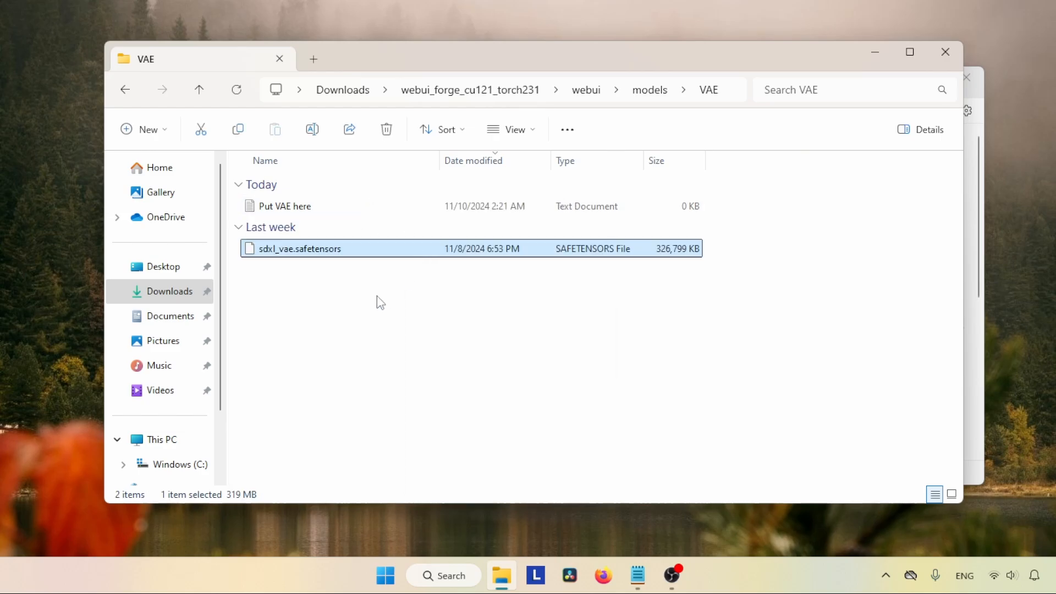
- Return to the webui_forge_cu121_torch231 folder in Downloads and launch the run batch file
{"action": "left_click", "coordinate": [174, 295]}
{"action": "double_click", "coordinate": [262, 206]}
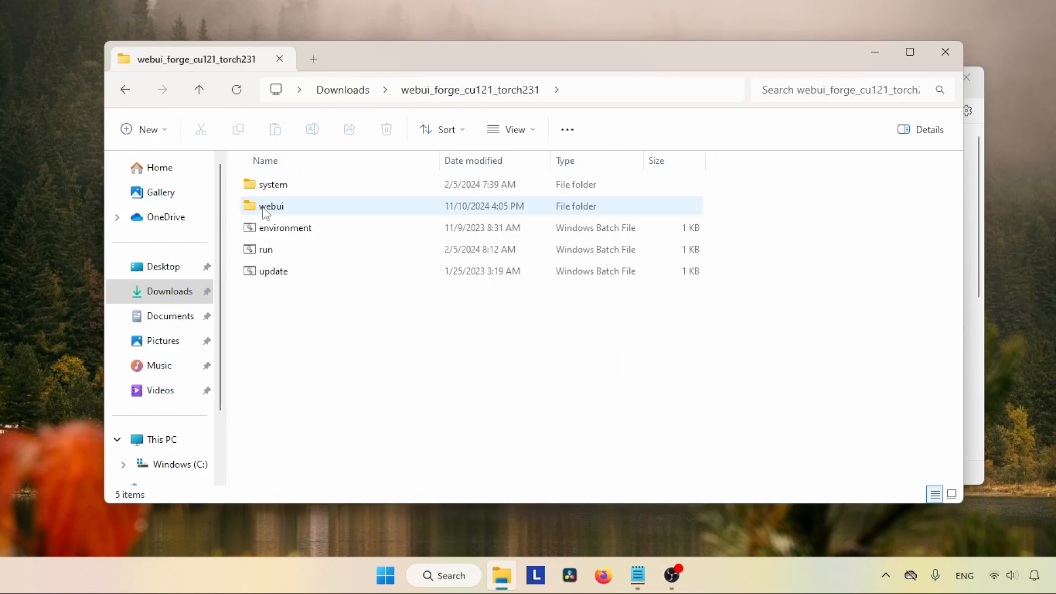
{"action": "mouse_move", "coordinate": [461, 53]}
{"action": "left_mouse_down"}
{"action": "mouse_move", "coordinate": [487, 55]}
{"action": "mouse_move", "coordinate": [444, 56]}
{"action": "left_mouse_up"}
{"action": "left_click_drag", "start_coordinate": [408, 374], "coordinate": [344, 104]}
{"action": "left_click", "coordinate": [292, 347]}
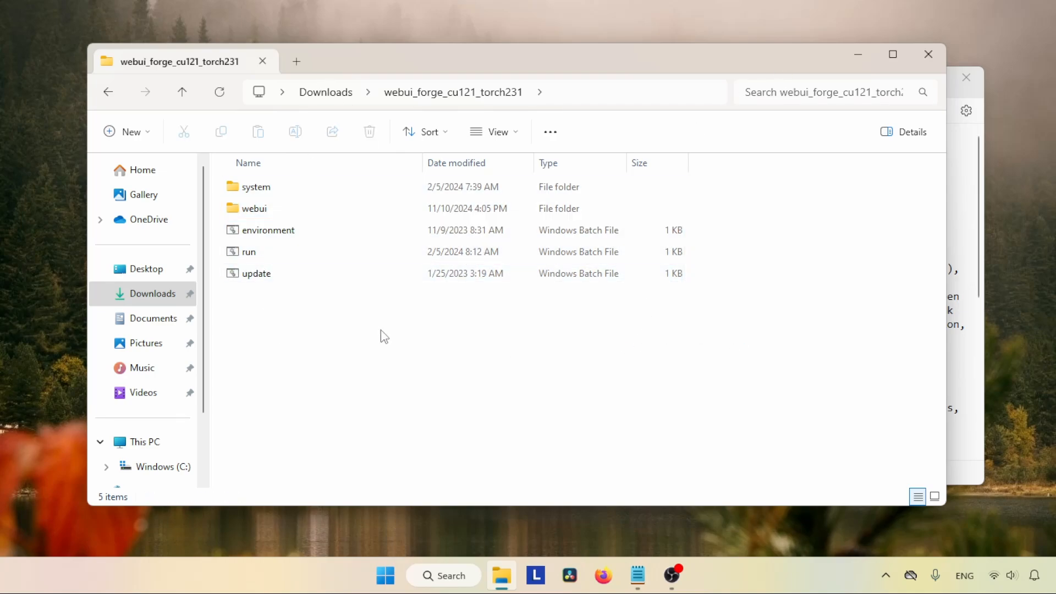
{"action": "key", "text": "ctrl+a"}
{"action": "left_click", "coordinate": [308, 302]}
{"action": "left_click", "coordinate": [256, 258]}
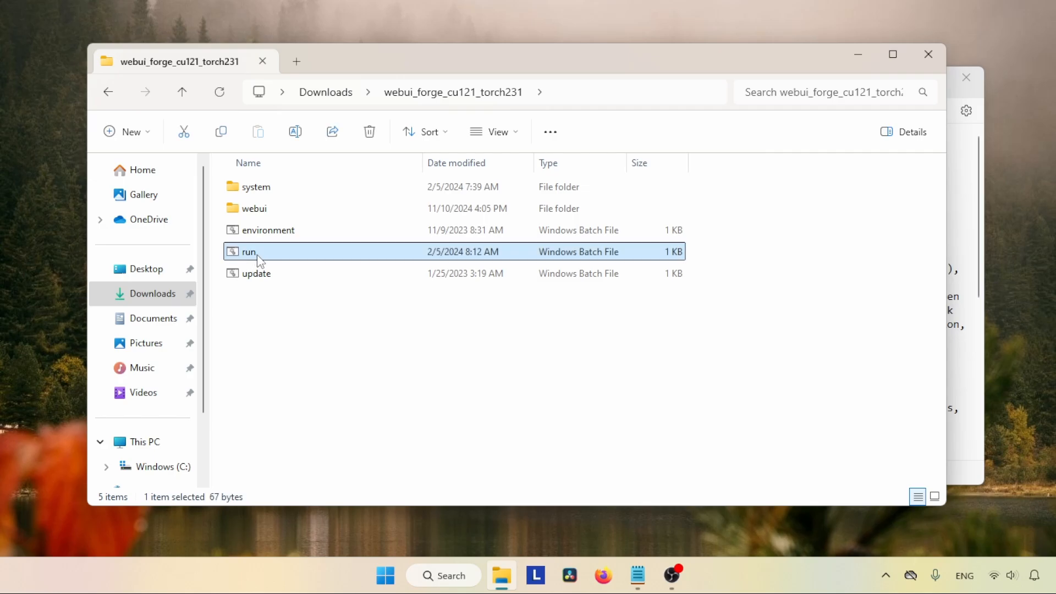
{"action": "double_click", "coordinate": [256, 253]}
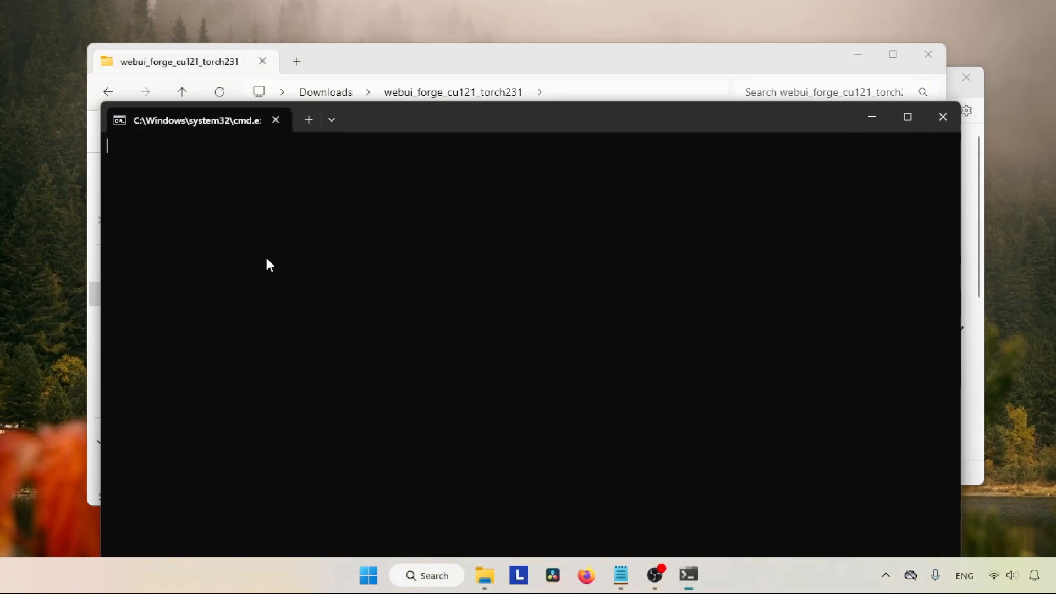
{"action": "left_click_drag", "start_coordinate": [407, 104], "coordinate": [389, 47]}
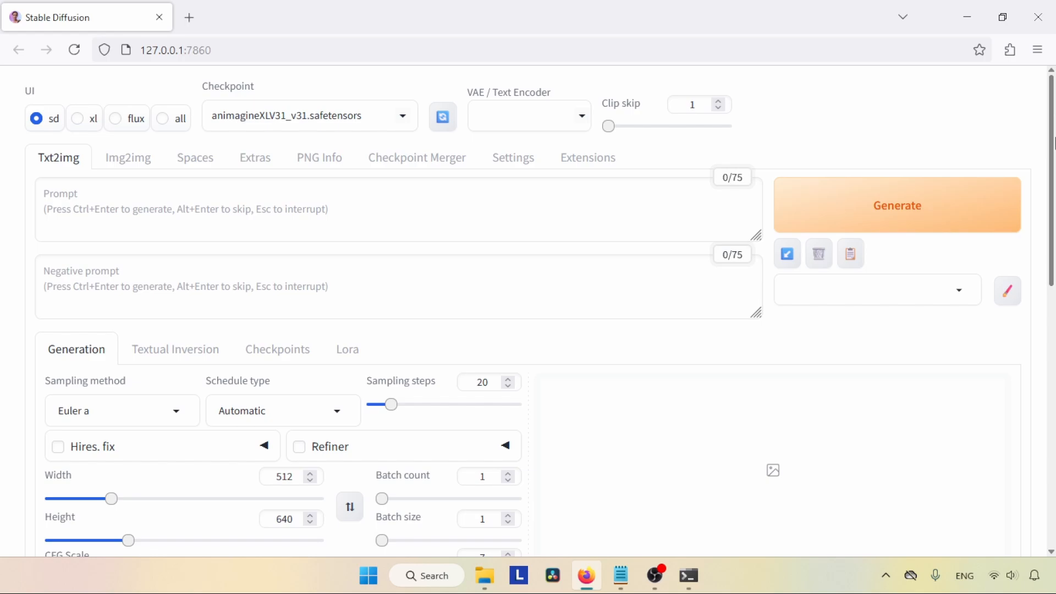
- Select animagineXLV31_v31.safetensors as the checkpoint
{"action": "left_click_drag", "start_coordinate": [203, 86], "coordinate": [283, 84]}
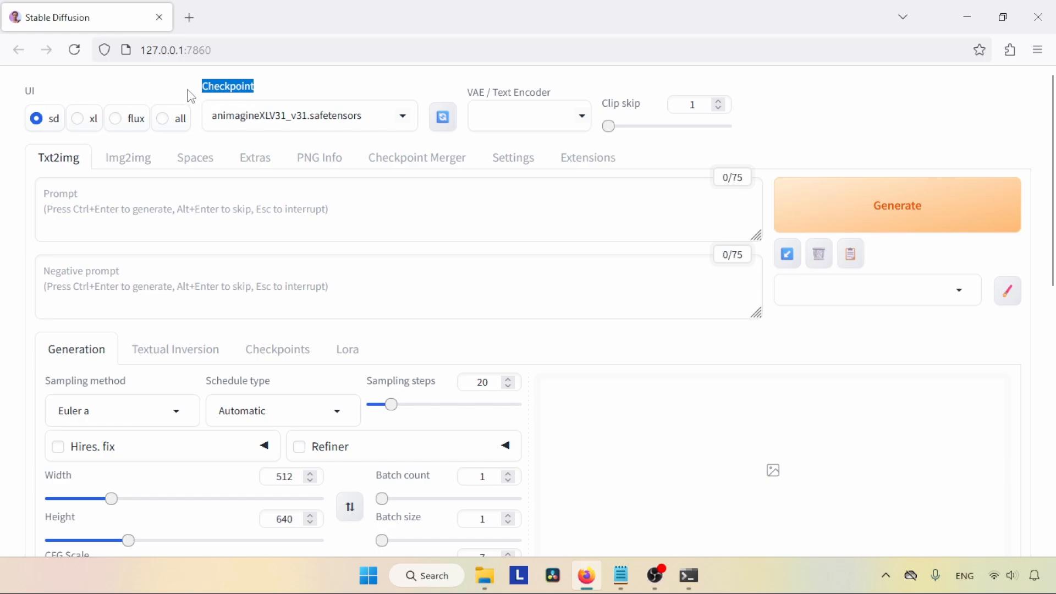
{"action": "left_click_drag", "start_coordinate": [191, 96], "coordinate": [260, 93]}
{"action": "left_click", "coordinate": [261, 93]}
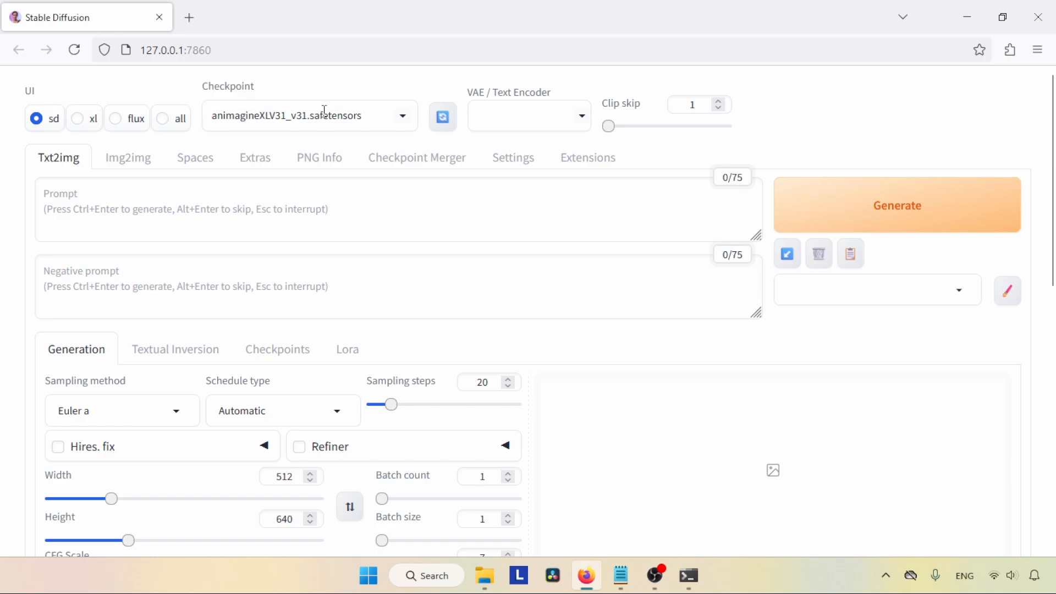
{"action": "left_click", "coordinate": [268, 119]}
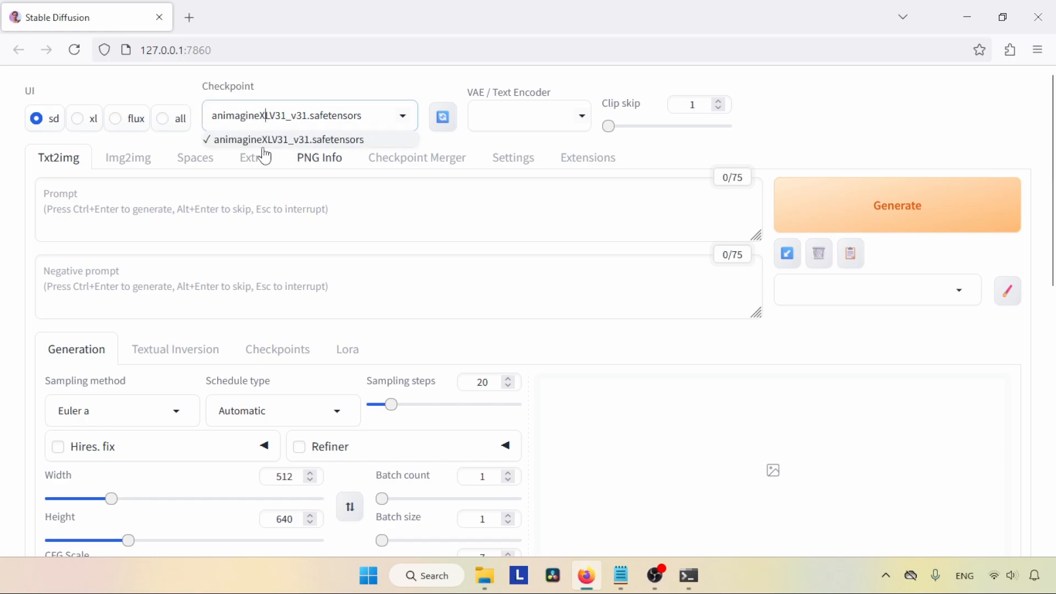
{"action": "left_click", "coordinate": [341, 144]}
{"action": "left_click", "coordinate": [404, 114]}
{"action": "left_click", "coordinate": [256, 126]}
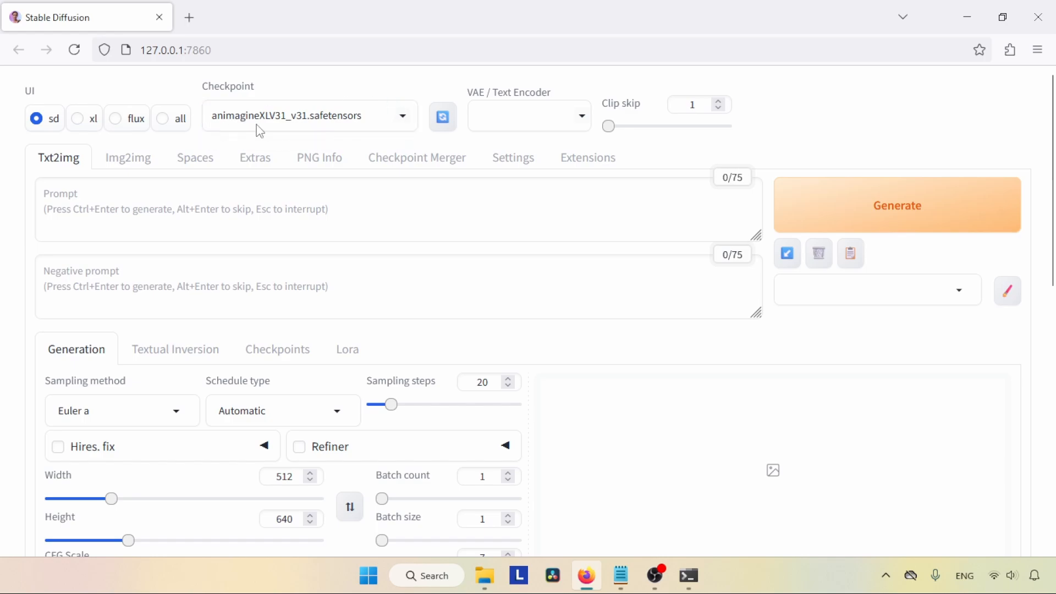
{"action": "left_click", "coordinate": [394, 115]}
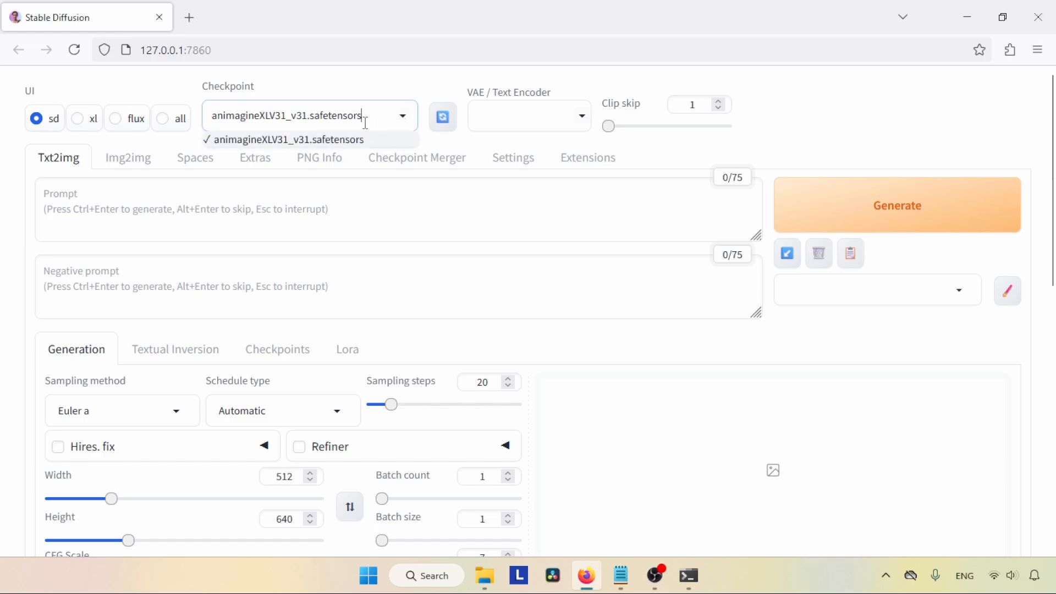
{"action": "left_click", "coordinate": [276, 145]}
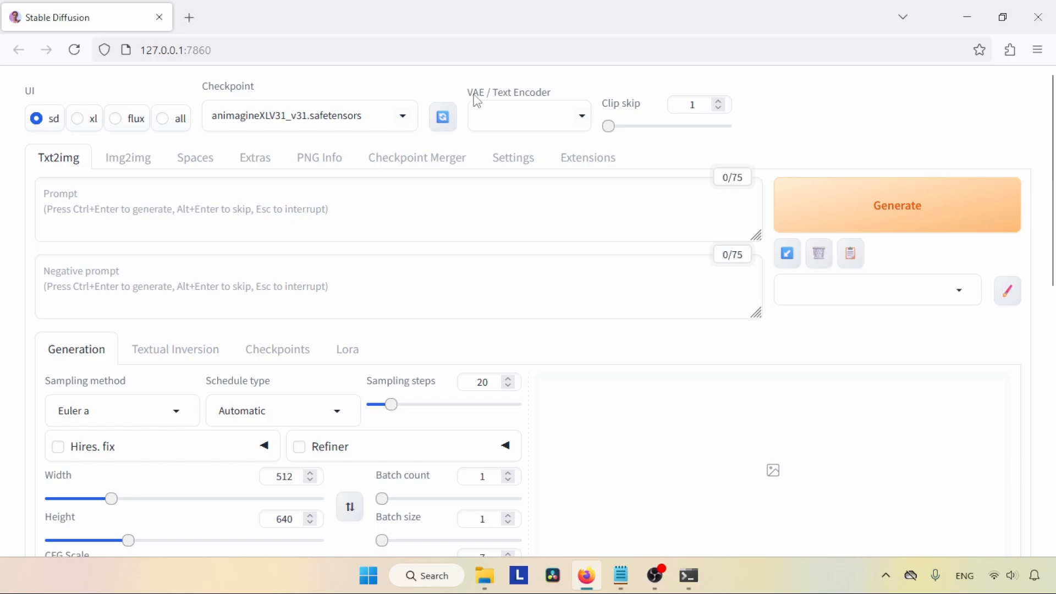
- Choose sdxl_vae.safetensors as the VAE / text encoder
{"action": "left_click", "coordinate": [584, 118]}
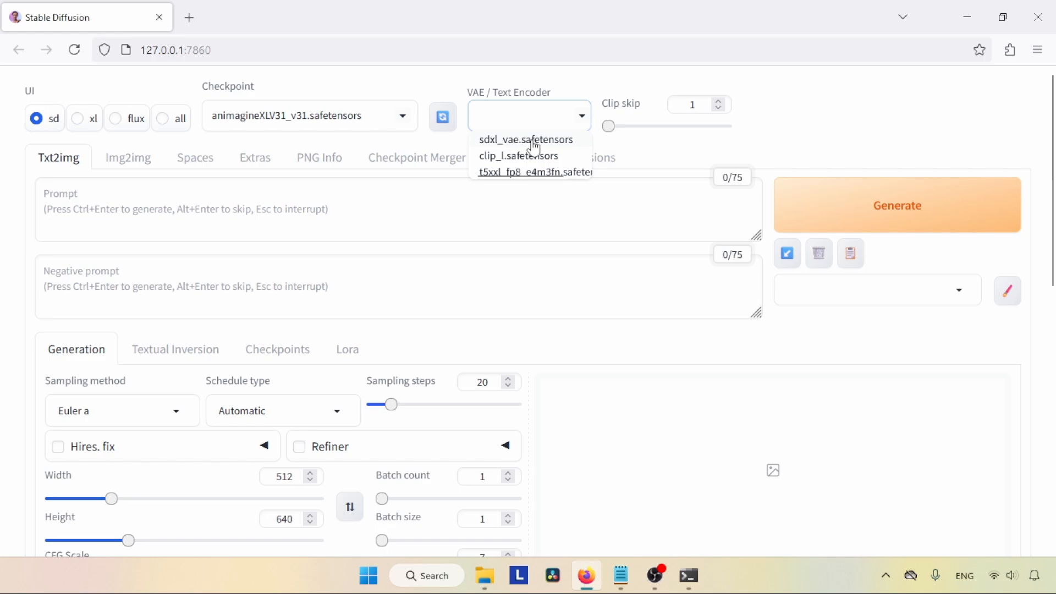
{"action": "left_click", "coordinate": [553, 144]}
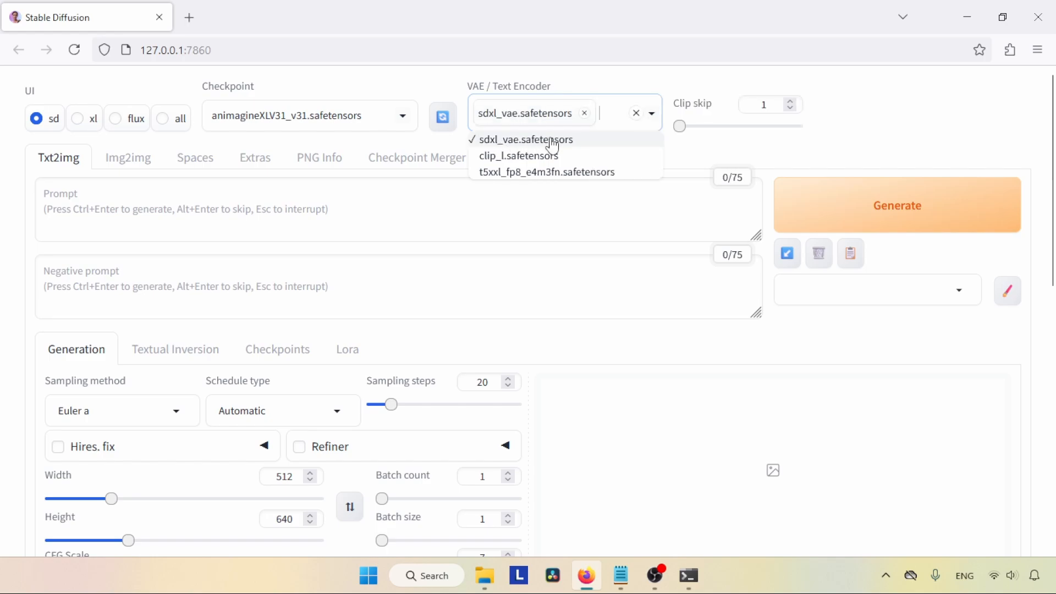
{"action": "left_click", "coordinate": [591, 96]}
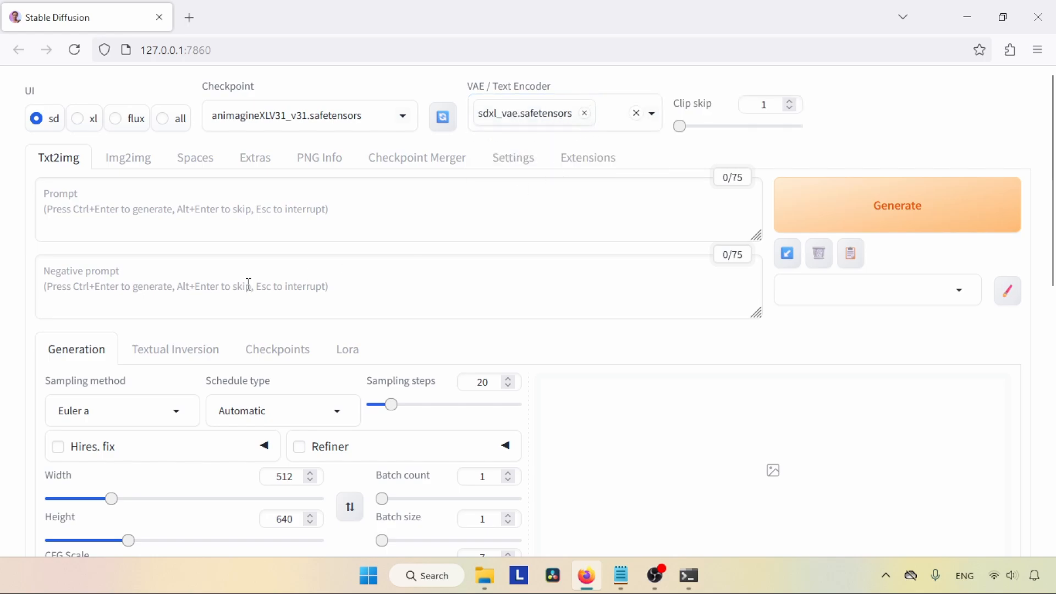
- Switch the UI preset to xl
{"action": "double_click", "coordinate": [35, 93]}
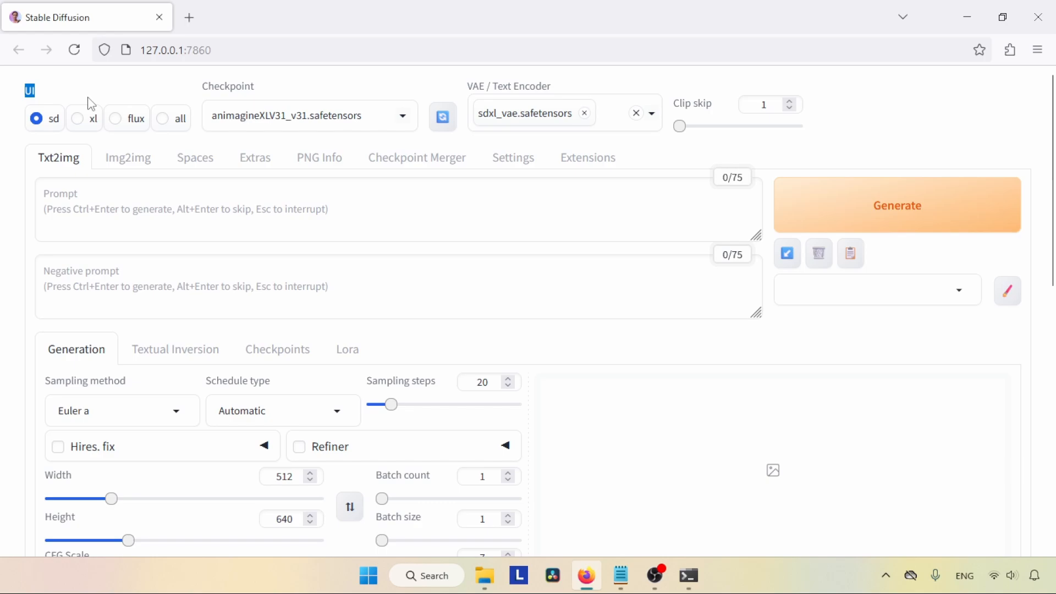
{"action": "left_click", "coordinate": [86, 128]}
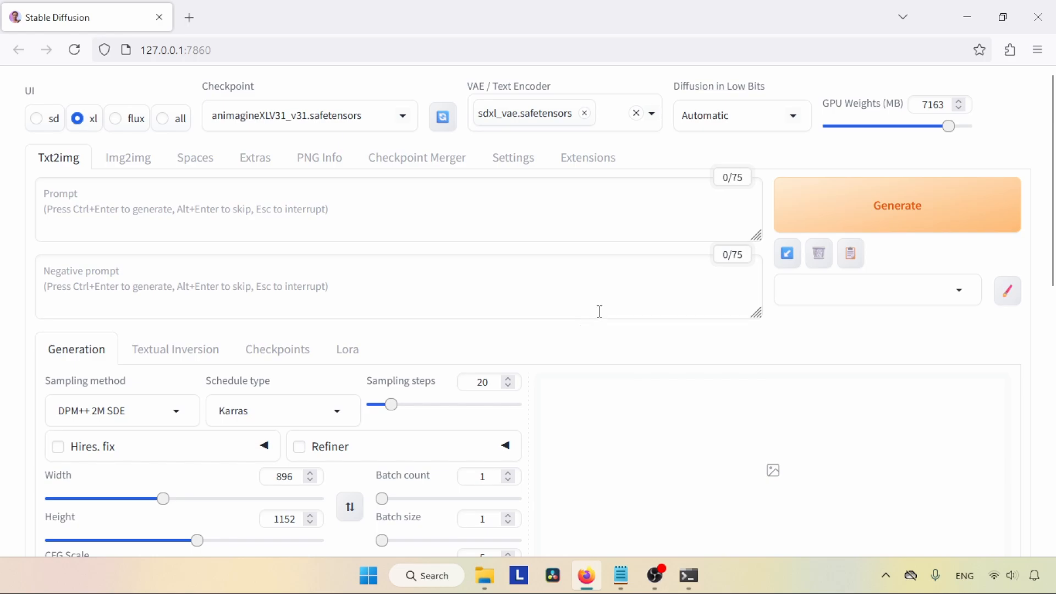
{"action": "scroll", "coordinate": [1054, 132], "scroll_direction": "down", "scroll_amount": 1}
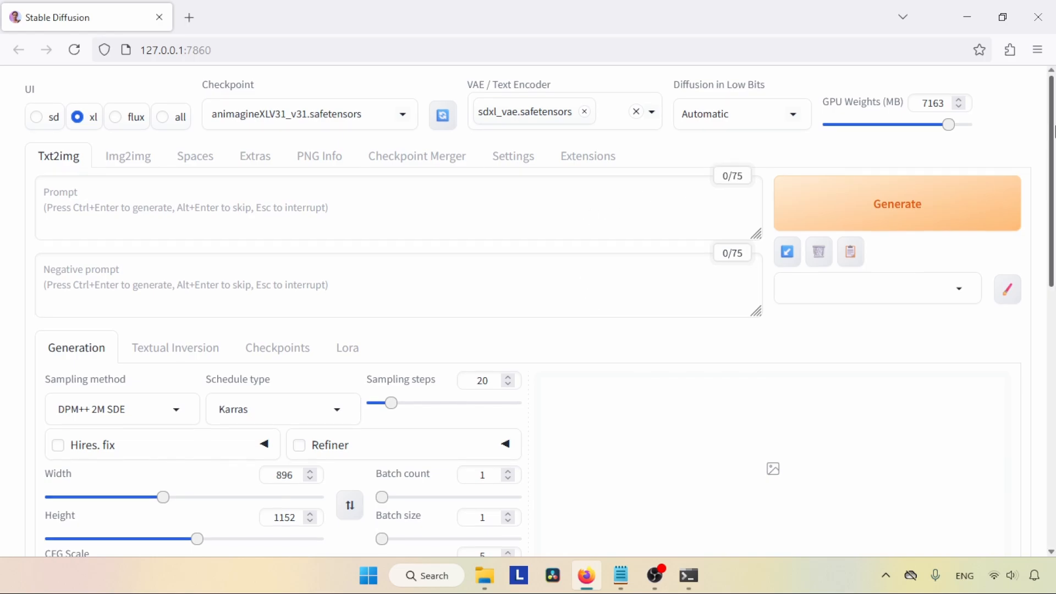
- Copy the first positive prompt, starting with "(score_9, score_8_up", from Animagine XL.txt in Notepad into the WebUI's empty prompt field
{"action": "left_click", "coordinate": [142, 191]}
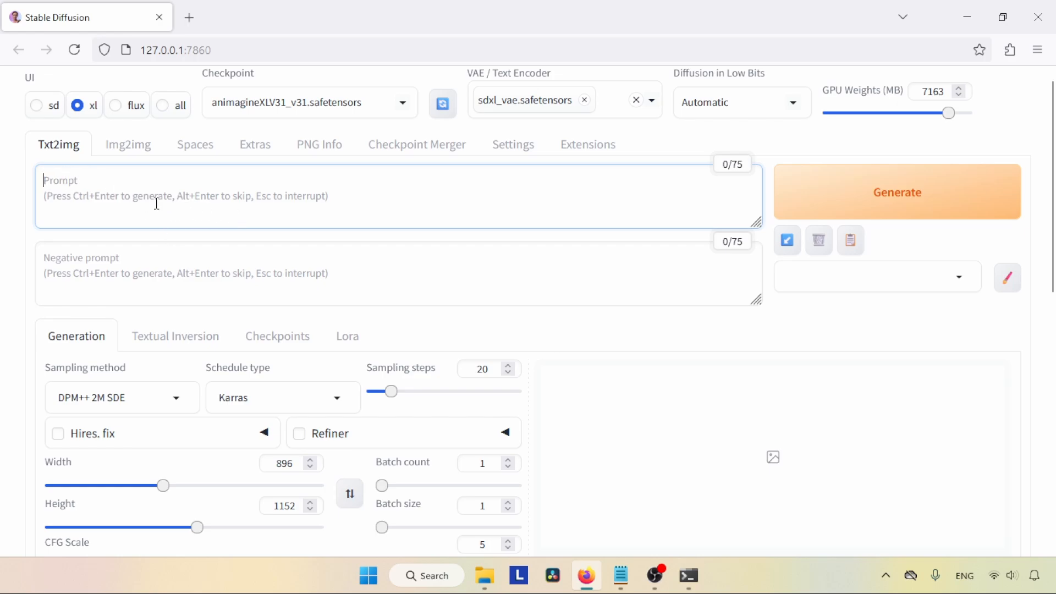
{"action": "left_click", "coordinate": [85, 264]}
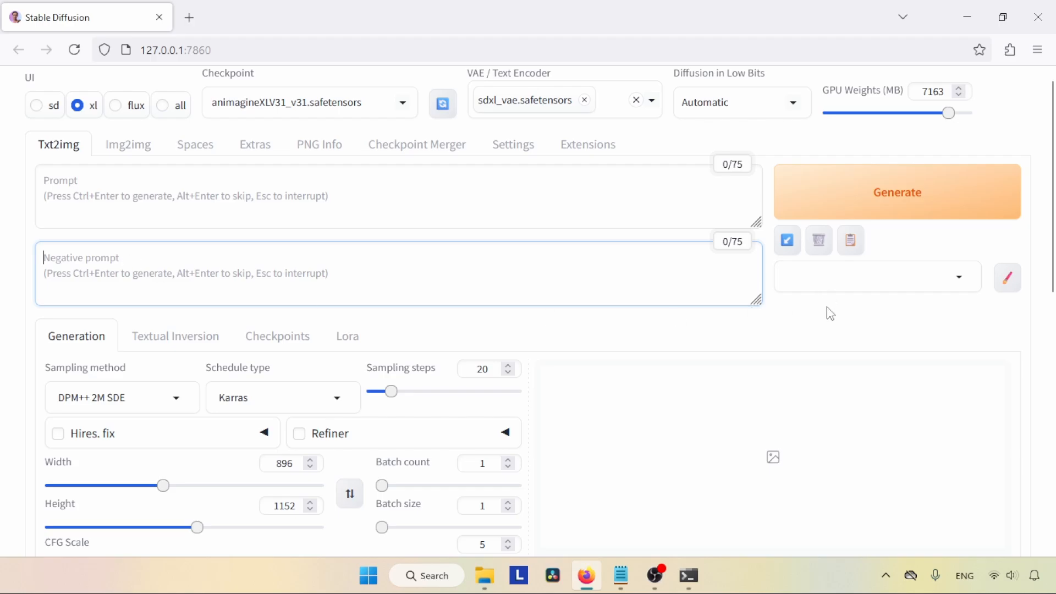
{"action": "left_click", "coordinate": [633, 580]}
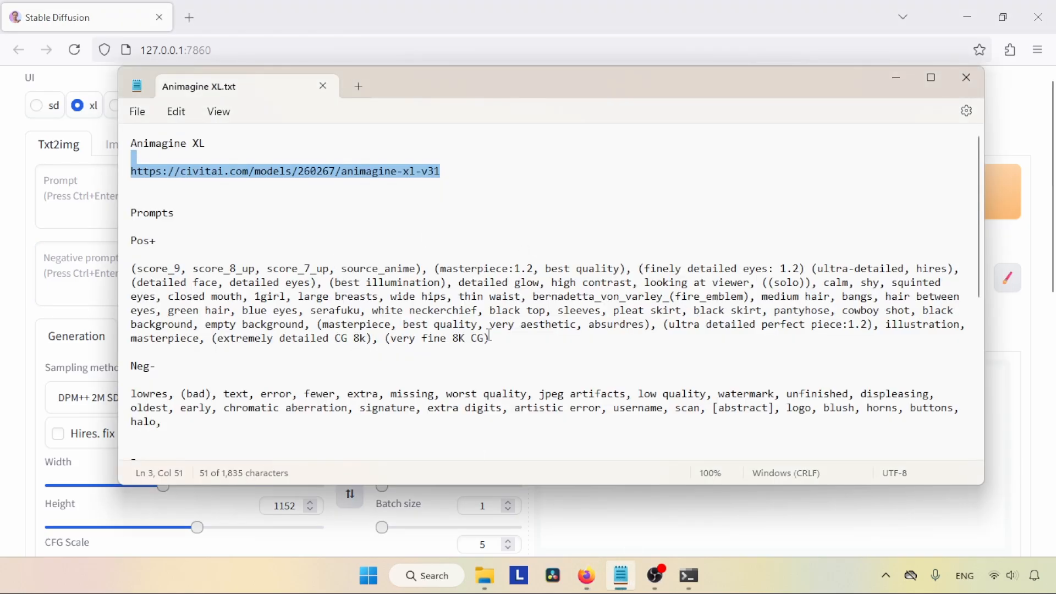
{"action": "left_click_drag", "start_coordinate": [489, 336], "coordinate": [127, 272]}
{"action": "key", "text": "ctrl+c"}
{"action": "left_click", "coordinate": [87, 185]}
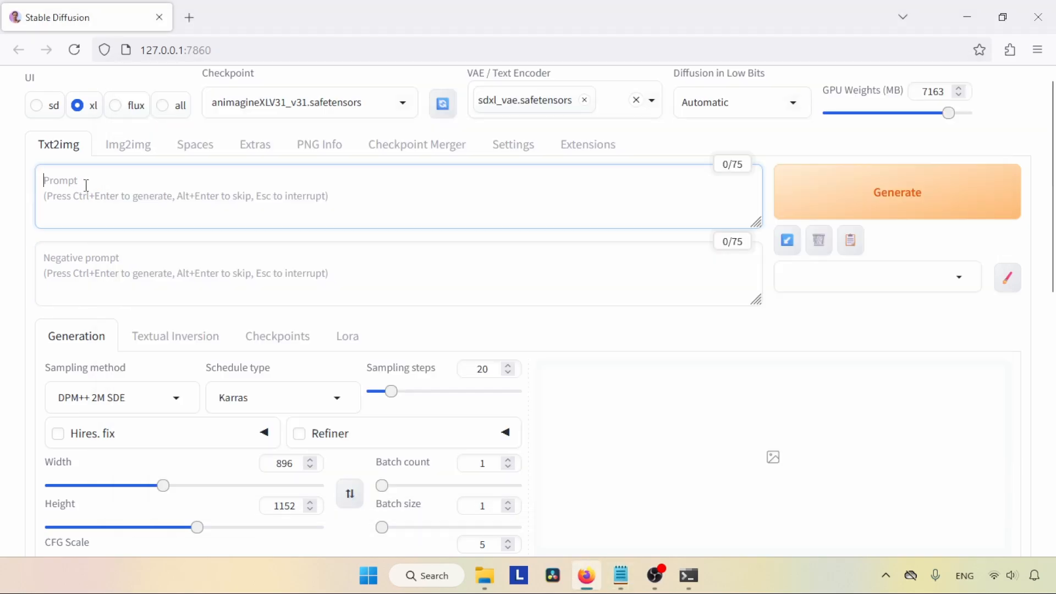
{"action": "key", "text": "ctrl+v"}
- Copy the first negative prompt, starting with "lowres, (bad), text", from Animagine XL.txt into the negative prompt field and remove its leading blank line
{"action": "left_click", "coordinate": [621, 575]}
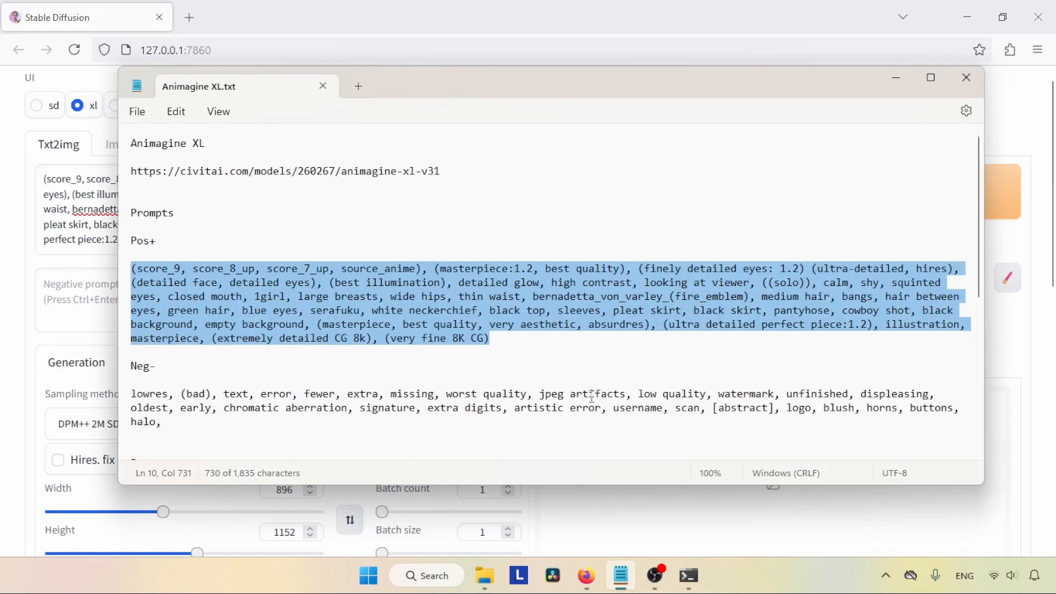
{"action": "left_click_drag", "start_coordinate": [165, 425], "coordinate": [114, 391]}
{"action": "key", "text": "ctrl+c"}
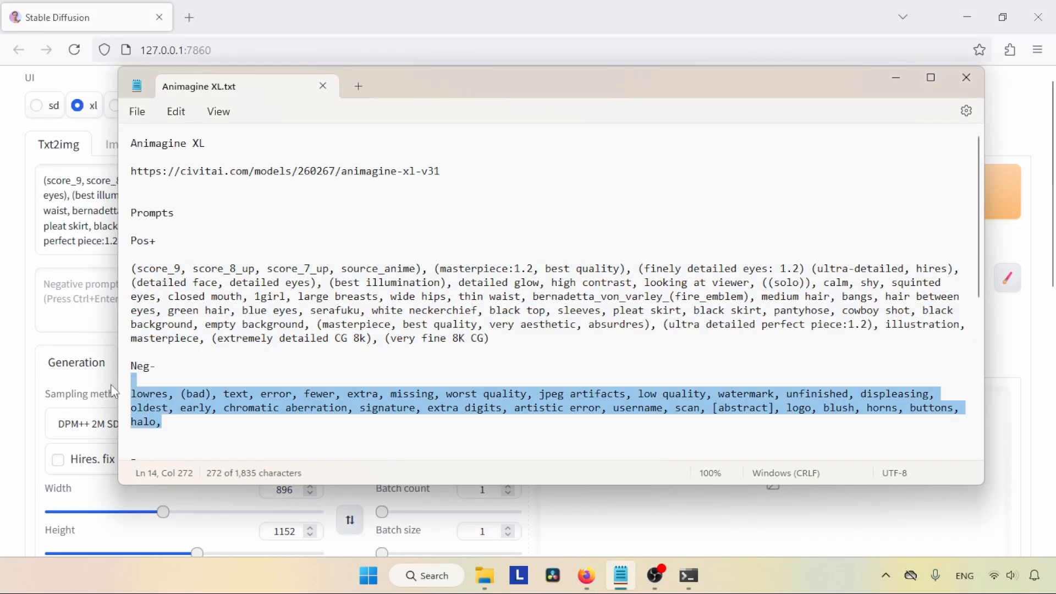
{"action": "left_click", "coordinate": [76, 299]}
{"action": "key", "text": "ctrl+v"}
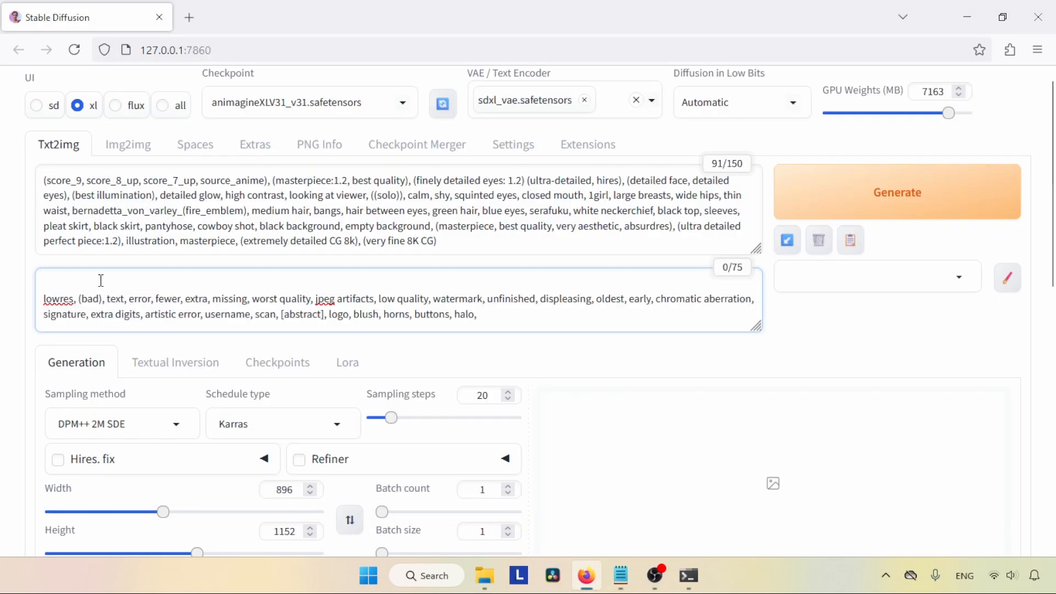
{"action": "left_click", "coordinate": [60, 282]}
{"action": "key", "text": "Delete"}
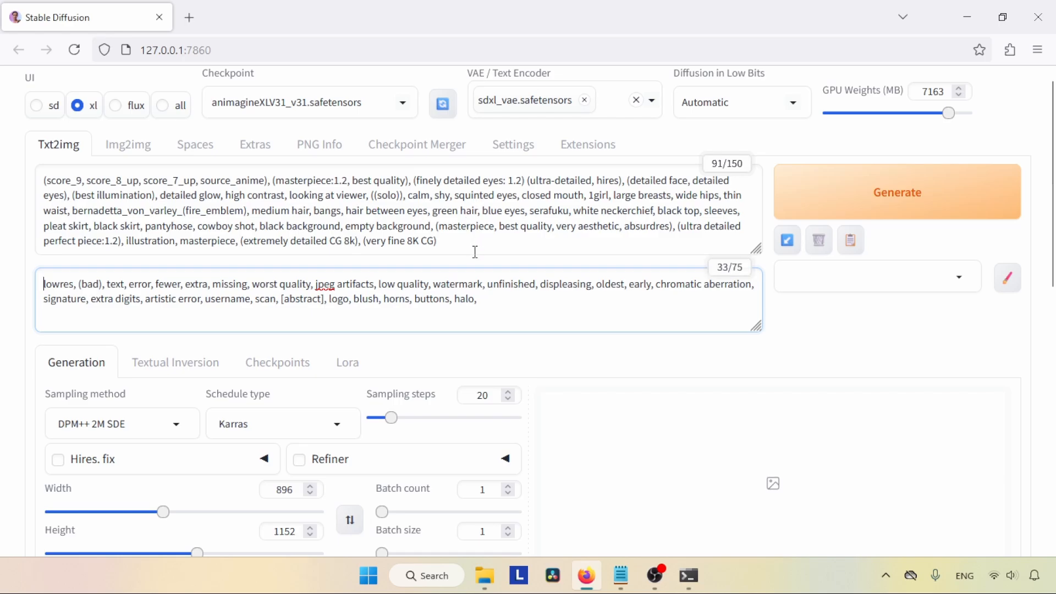
- Review the positive and negative prompts and generate an image from them
{"action": "left_click_drag", "start_coordinate": [472, 252], "coordinate": [47, 176]}
{"action": "left_click_drag", "start_coordinate": [512, 301], "coordinate": [138, 276]}
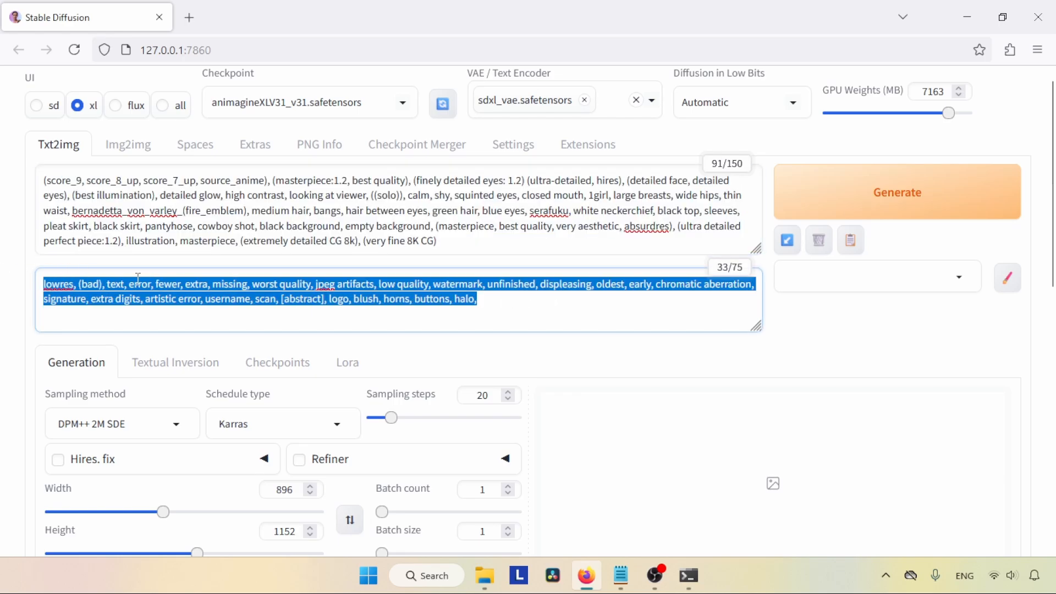
{"action": "left_click", "coordinate": [638, 311]}
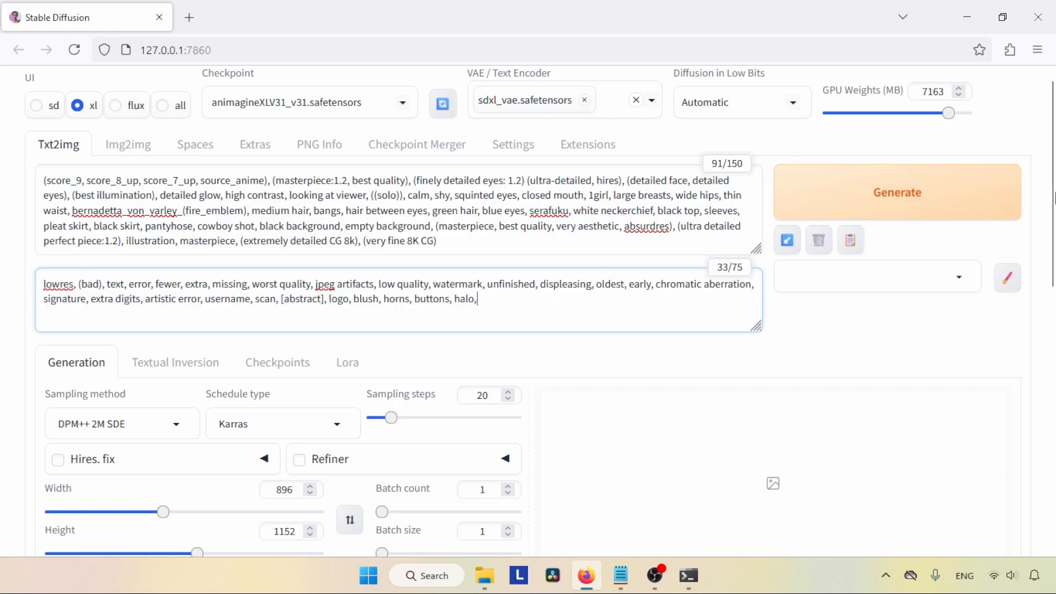
{"action": "left_click", "coordinate": [944, 194]}
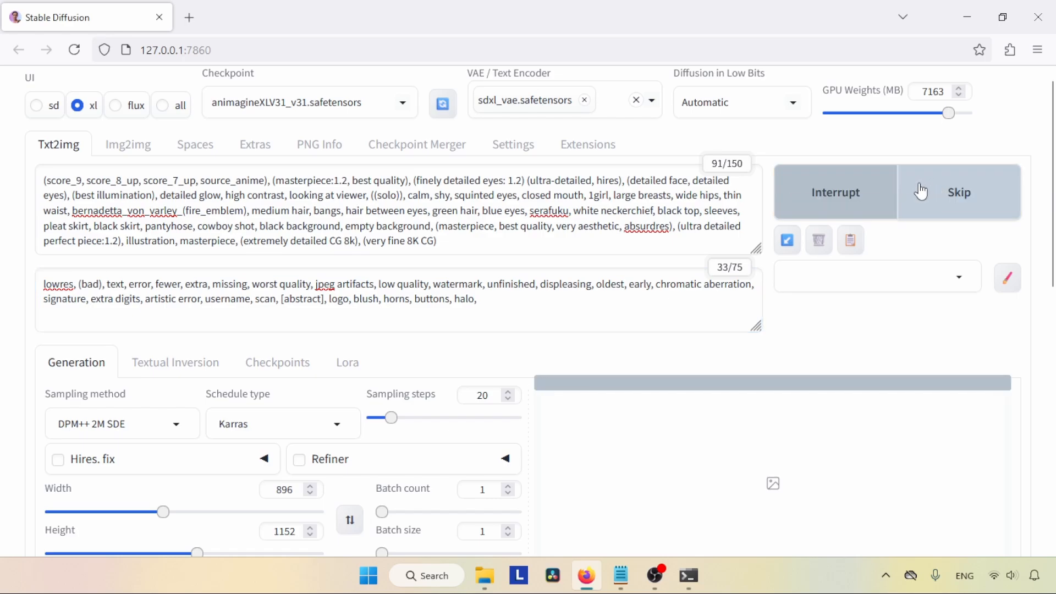
{"action": "left_click_drag", "start_coordinate": [1051, 257], "coordinate": [1051, 235]}
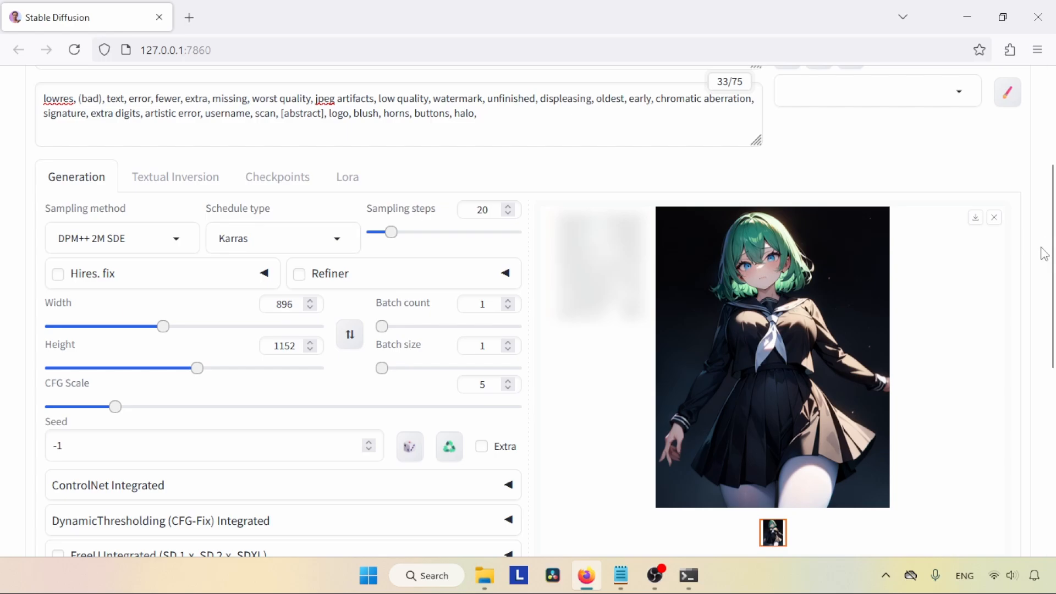
- Open the generated image in the full-screen viewer, enlarge it to inspect the details, and close the viewer
{"action": "left_click", "coordinate": [770, 305]}
{"action": "left_click", "coordinate": [23, 100]}
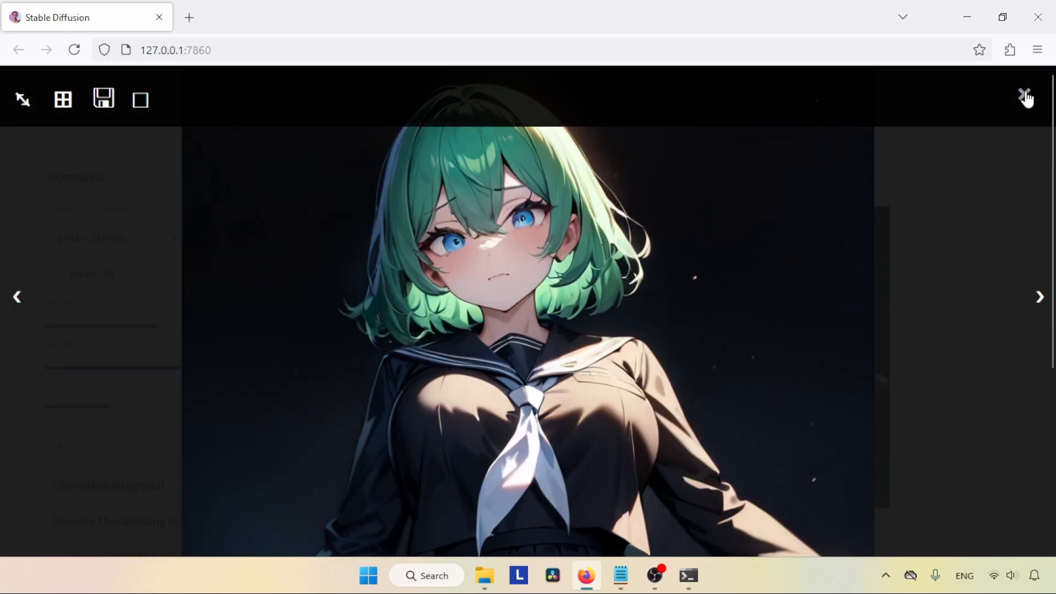
{"action": "left_click", "coordinate": [1024, 95]}
- Look through the remaining positive and negative prompts in Animagine XL.txt and return to the WebUI
{"action": "left_click", "coordinate": [620, 574]}
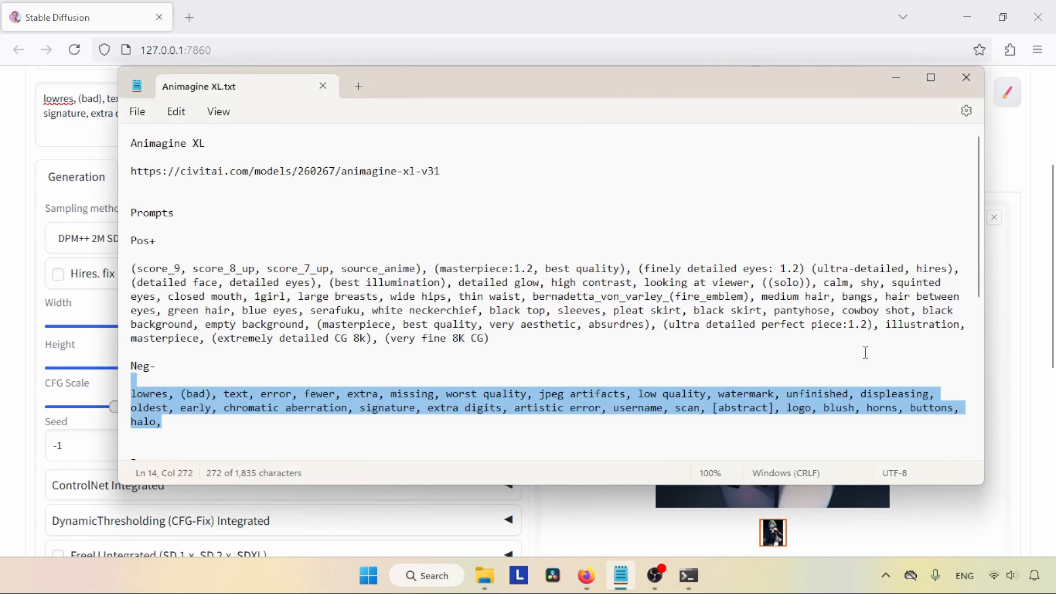
{"action": "scroll", "coordinate": [979, 227], "scroll_direction": "down", "scroll_amount": 7}
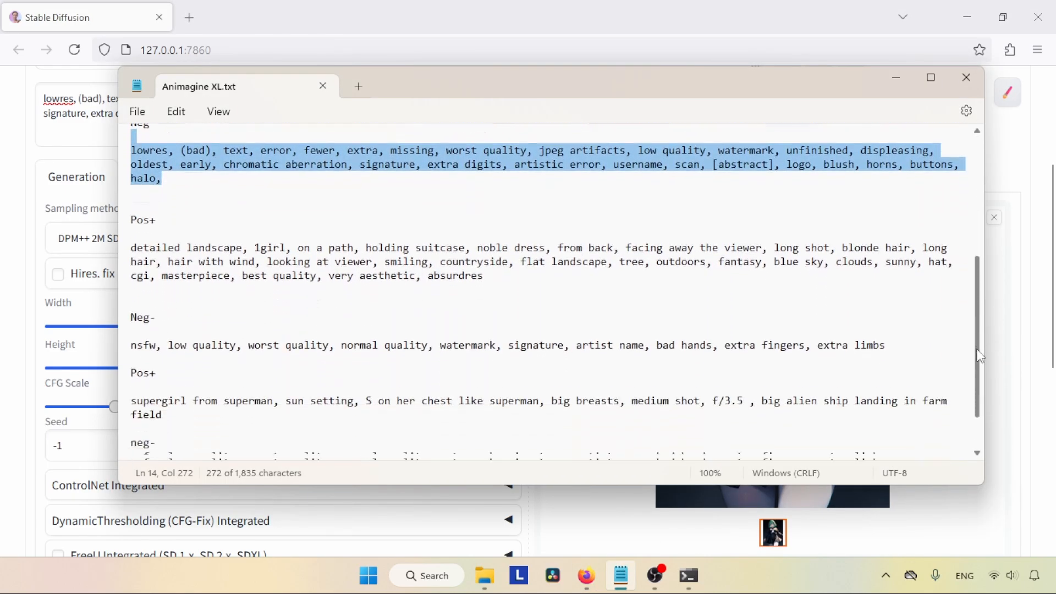
{"action": "left_click", "coordinate": [1031, 274]}
- Set the sampling method to Euler a and the schedule type to Uniform
{"action": "scroll", "coordinate": [1051, 244], "scroll_direction": "up", "scroll_amount": 2}
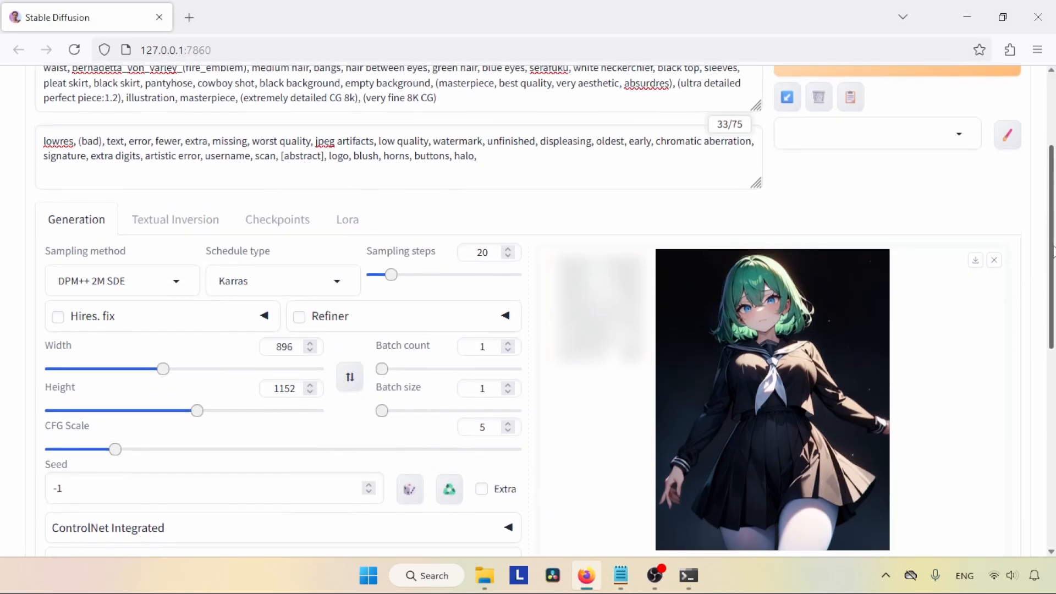
{"action": "scroll", "coordinate": [1052, 245], "scroll_direction": "down", "scroll_amount": 1}
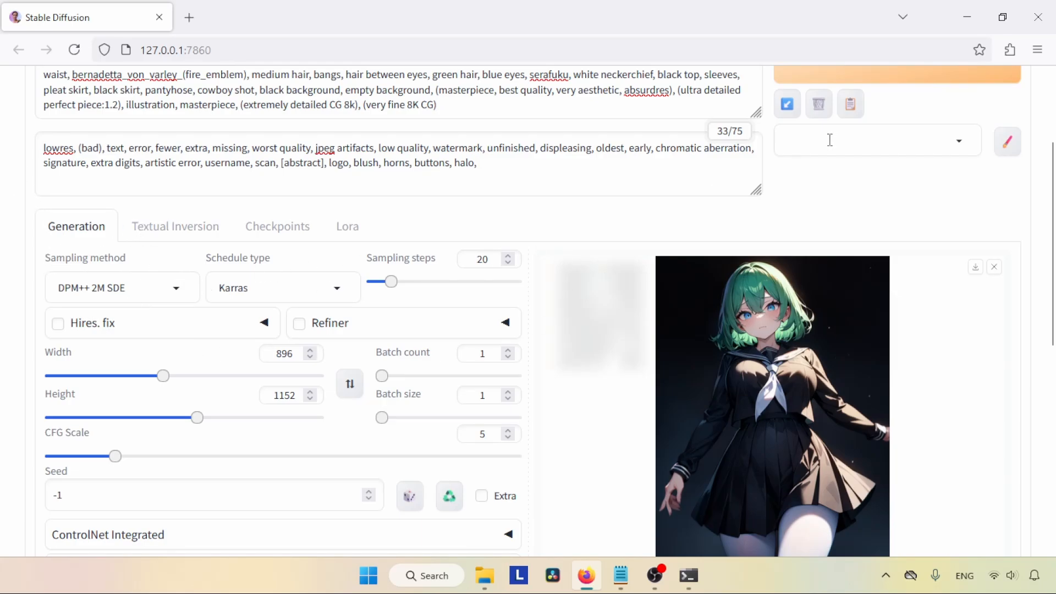
{"action": "left_click", "coordinate": [174, 282]}
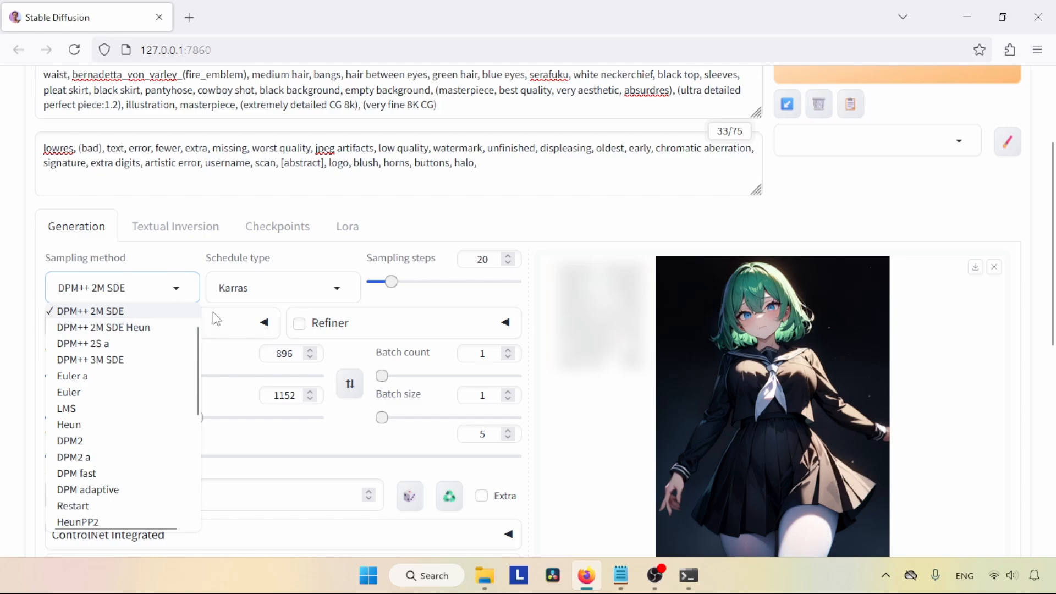
{"action": "left_click", "coordinate": [90, 379]}
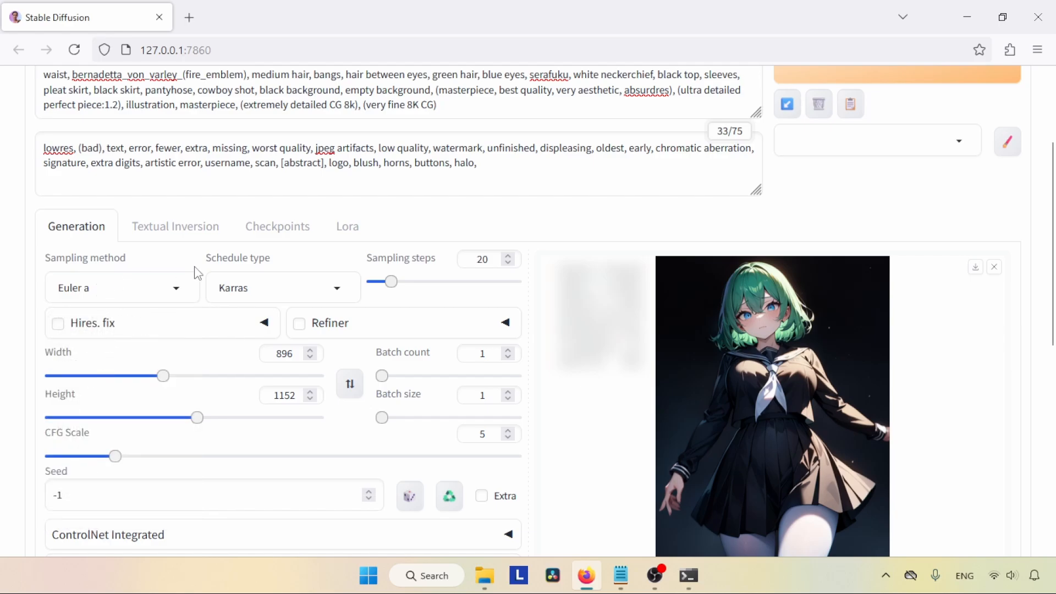
{"action": "left_click", "coordinate": [292, 288]}
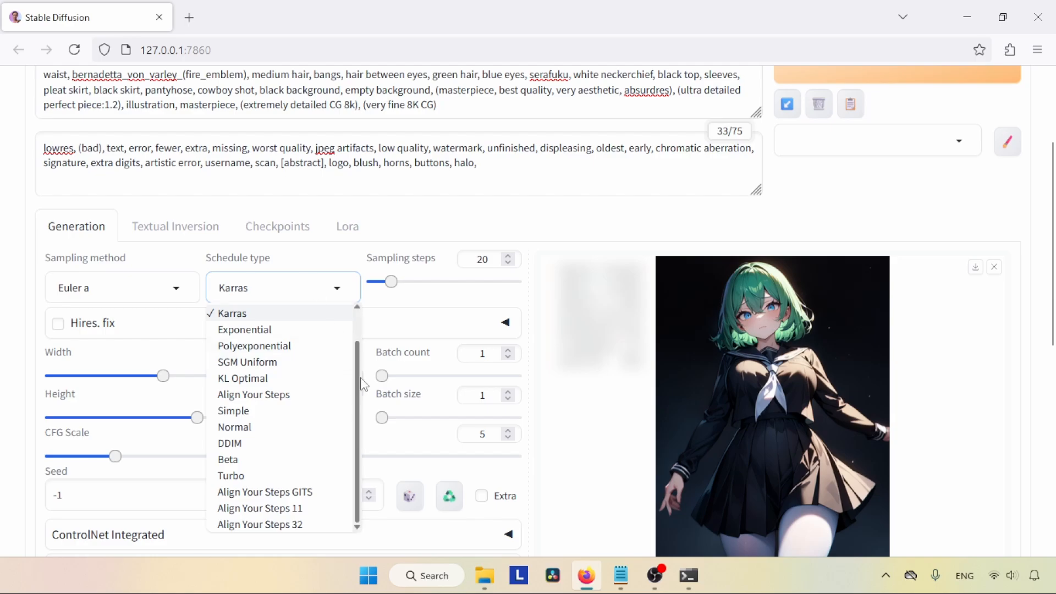
{"action": "scroll", "coordinate": [358, 326], "scroll_direction": "up", "scroll_amount": 1}
{"action": "left_click", "coordinate": [251, 329]}
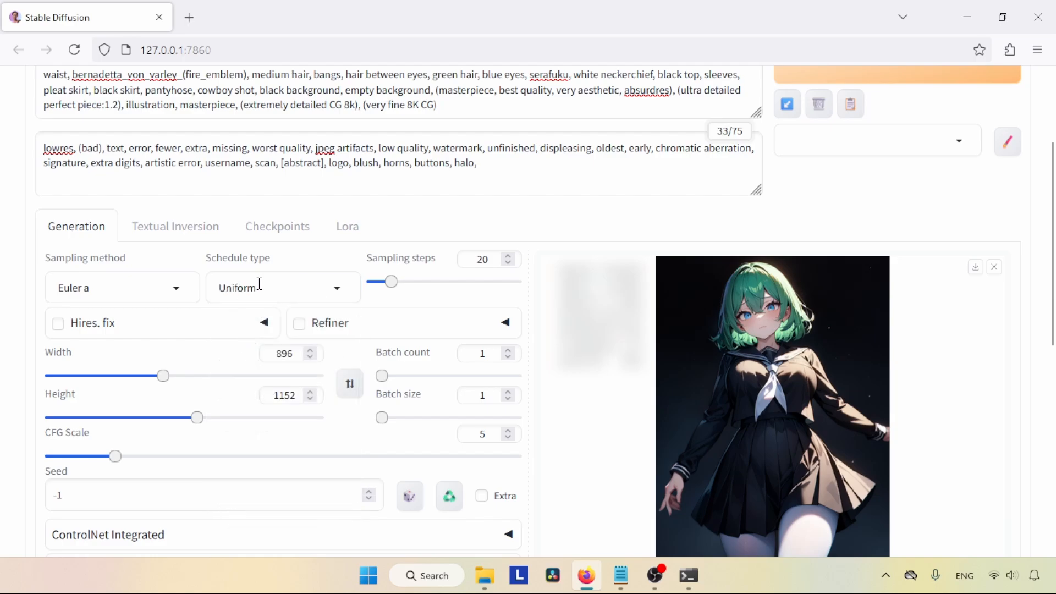
{"action": "left_click", "coordinate": [325, 292]}
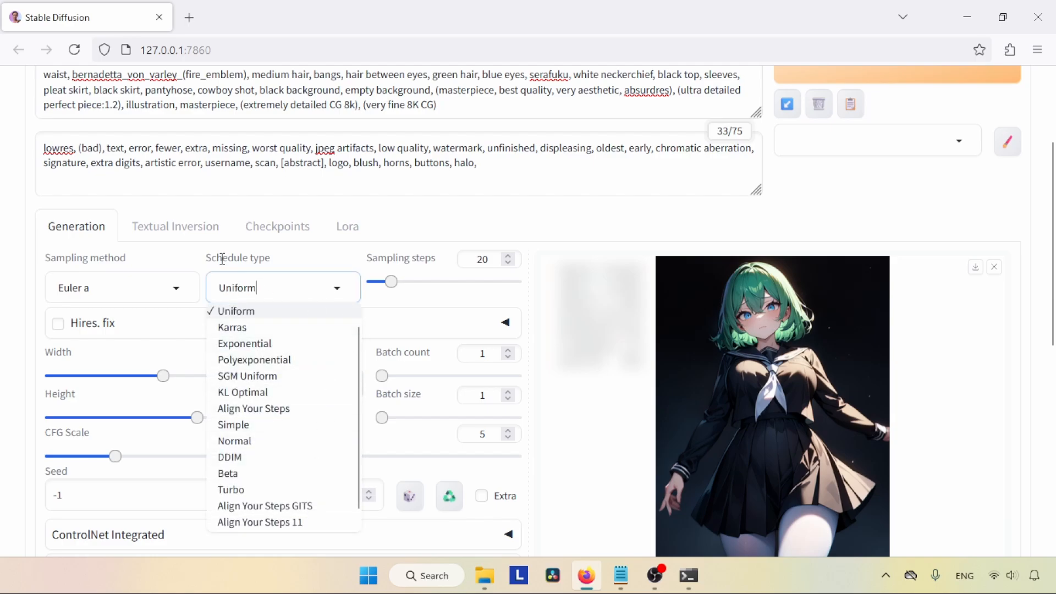
{"action": "left_click", "coordinate": [25, 267]}
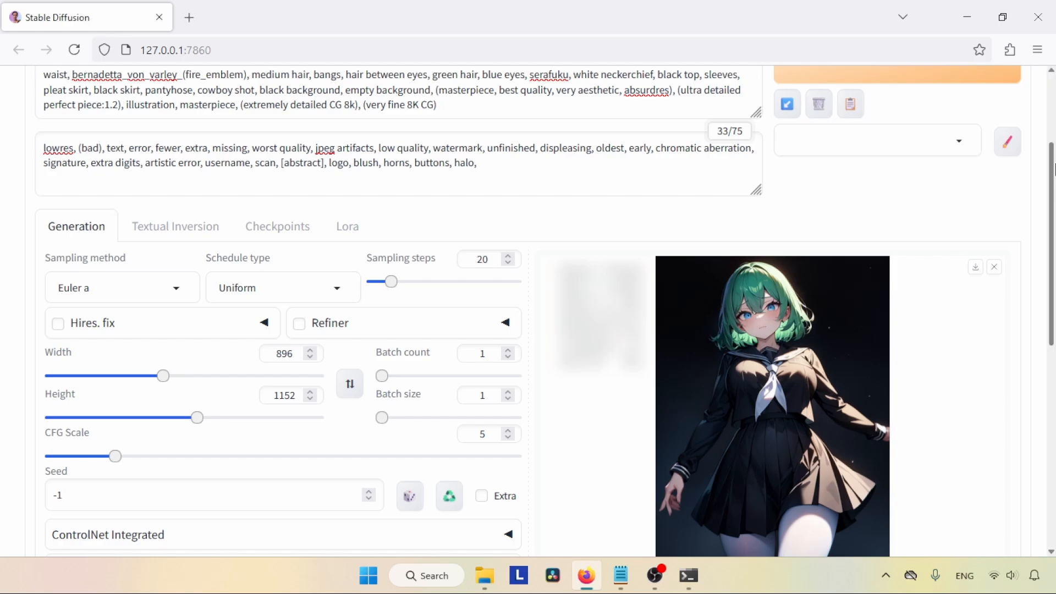
- Check the image width and height, enable Hires. fix and expand its settings
{"action": "scroll", "coordinate": [1054, 203], "scroll_direction": "down", "scroll_amount": 1}
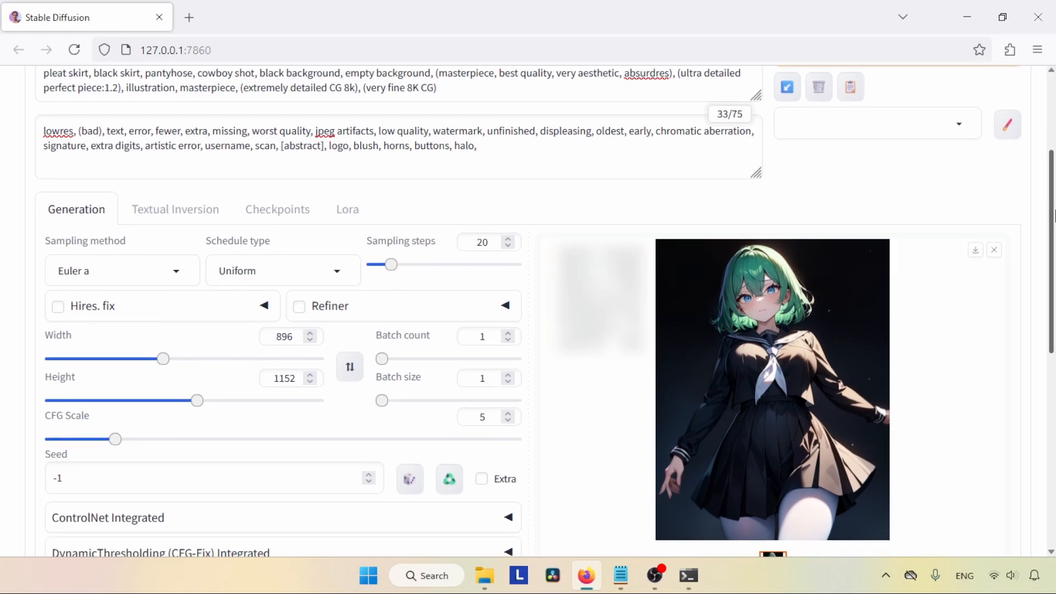
{"action": "left_click_drag", "start_coordinate": [1054, 216], "coordinate": [1054, 249]}
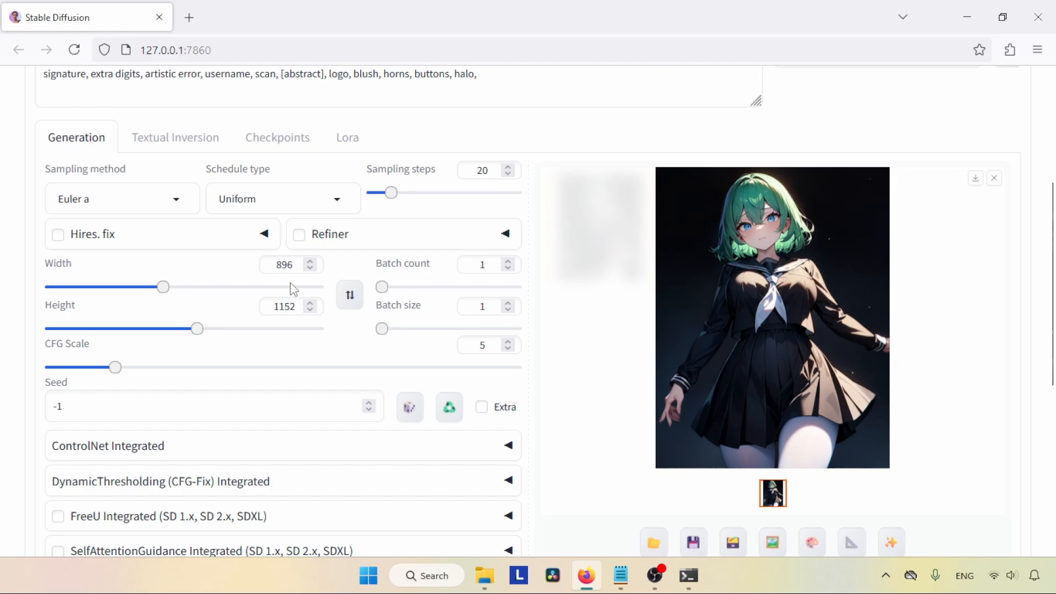
{"action": "double_click", "coordinate": [299, 268]}
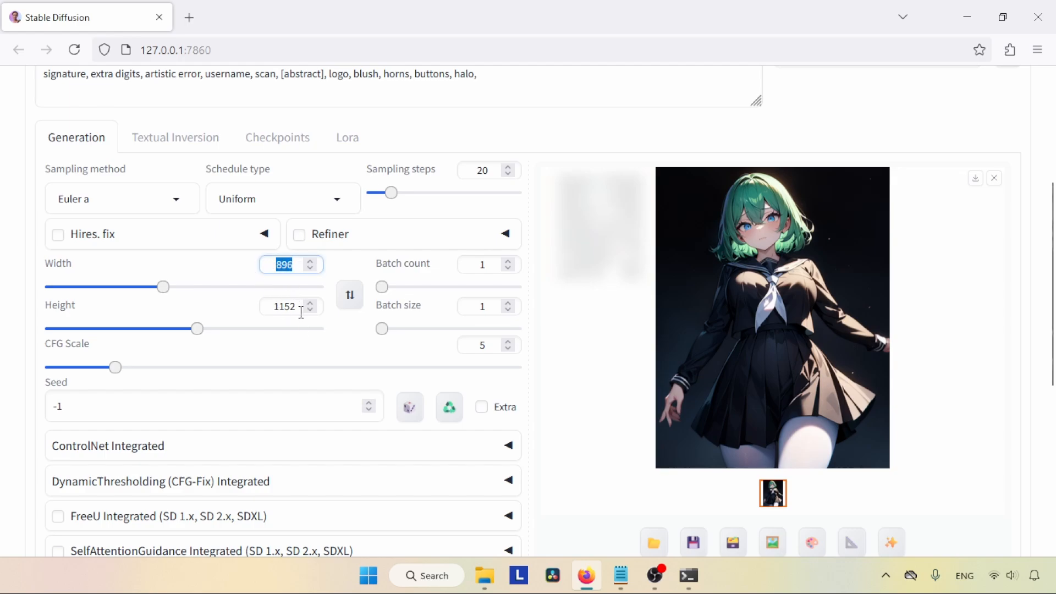
{"action": "double_click", "coordinate": [302, 311]}
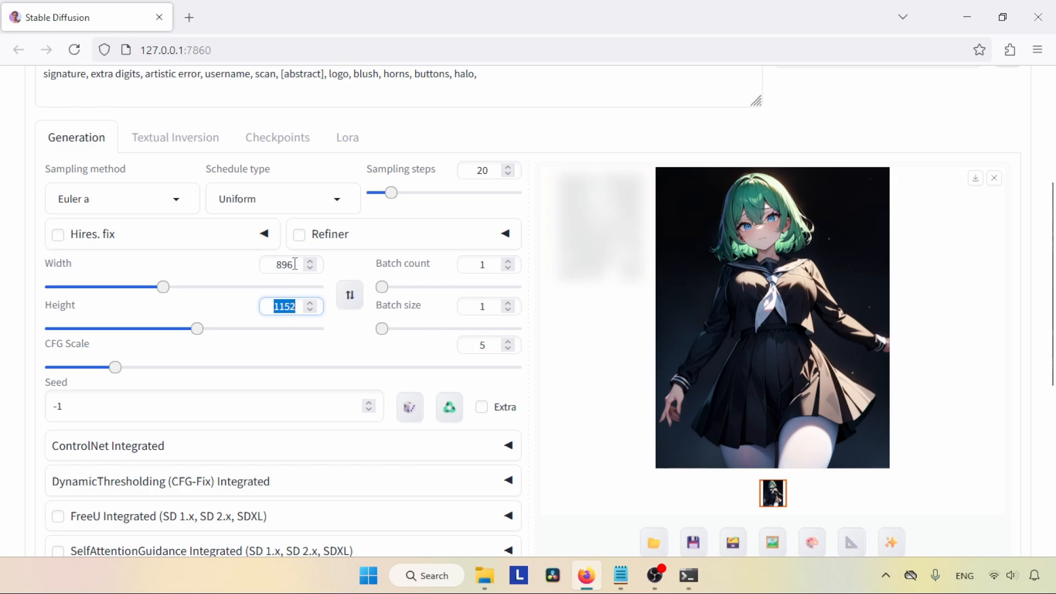
{"action": "left_click_drag", "start_coordinate": [295, 264], "coordinate": [271, 266]}
{"action": "left_click_drag", "start_coordinate": [298, 309], "coordinate": [269, 306]}
{"action": "left_click", "coordinate": [58, 235]}
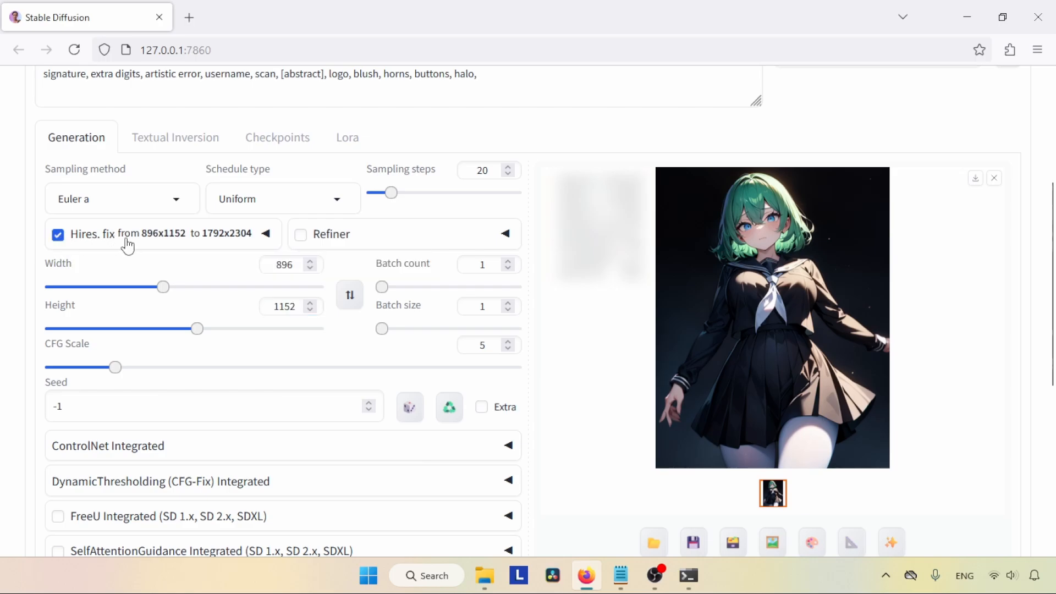
{"action": "left_click", "coordinate": [179, 238]}
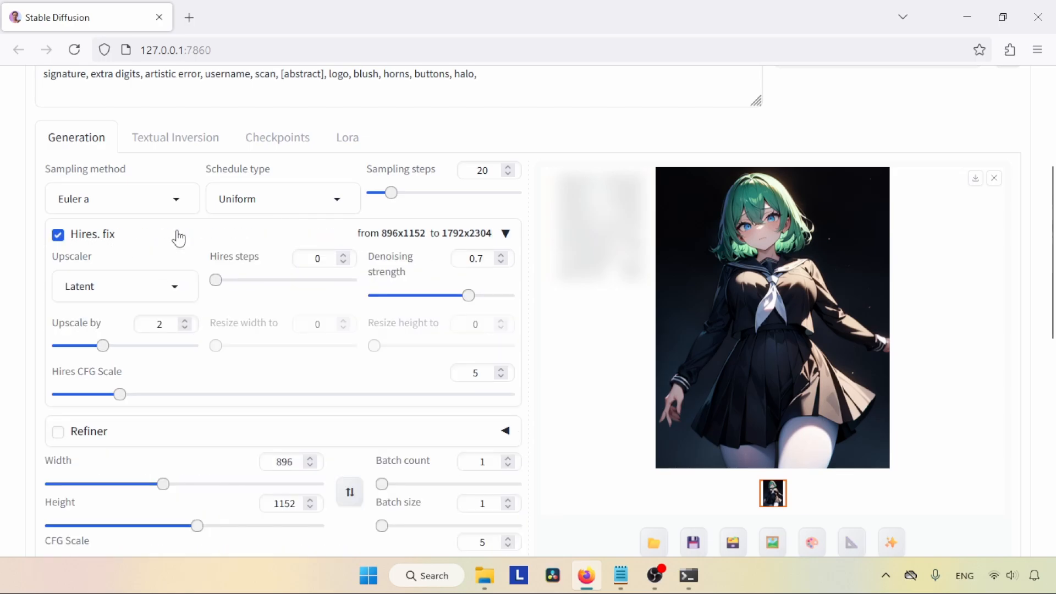
- Choose R-ESRGAN 4x+ as the Hires. fix upscaler
{"action": "scroll", "coordinate": [1050, 222], "scroll_direction": "down", "scroll_amount": 1}
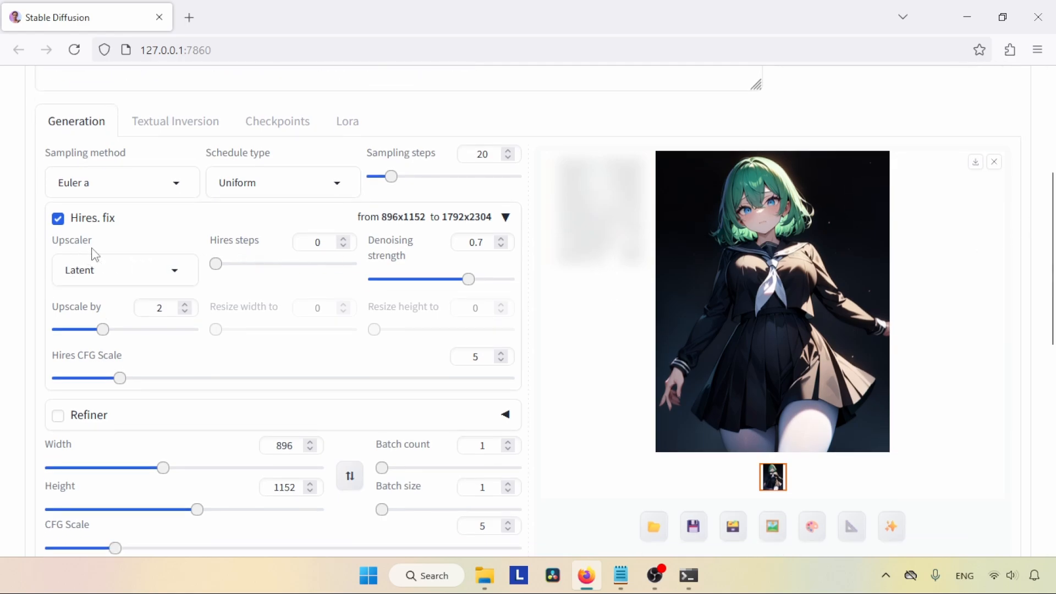
{"action": "left_click_drag", "start_coordinate": [95, 245], "coordinate": [31, 250]}
{"action": "left_click", "coordinate": [132, 270]}
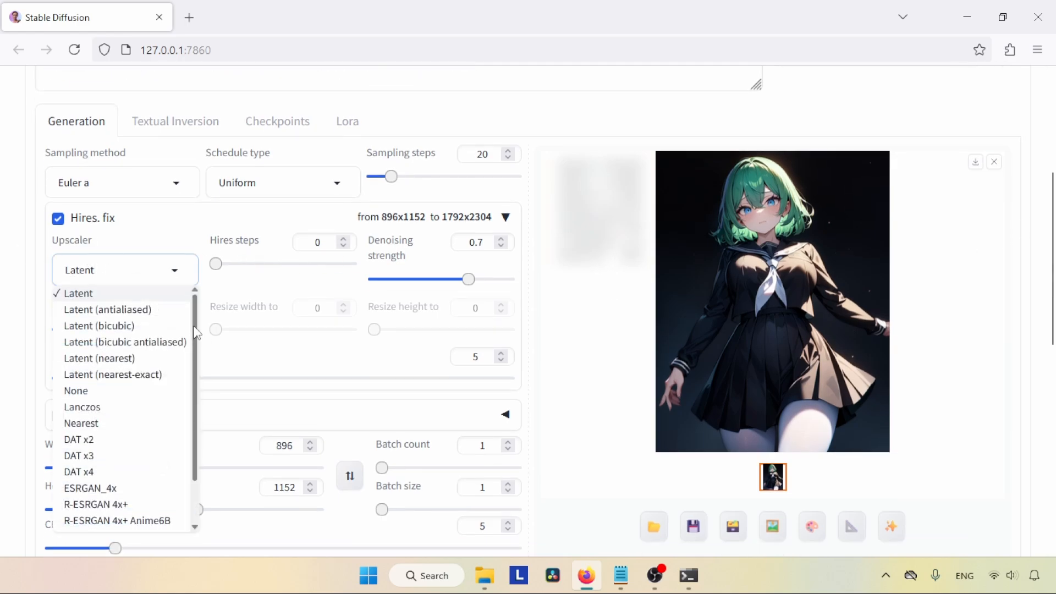
{"action": "scroll", "coordinate": [196, 352], "scroll_direction": "down", "scroll_amount": 2}
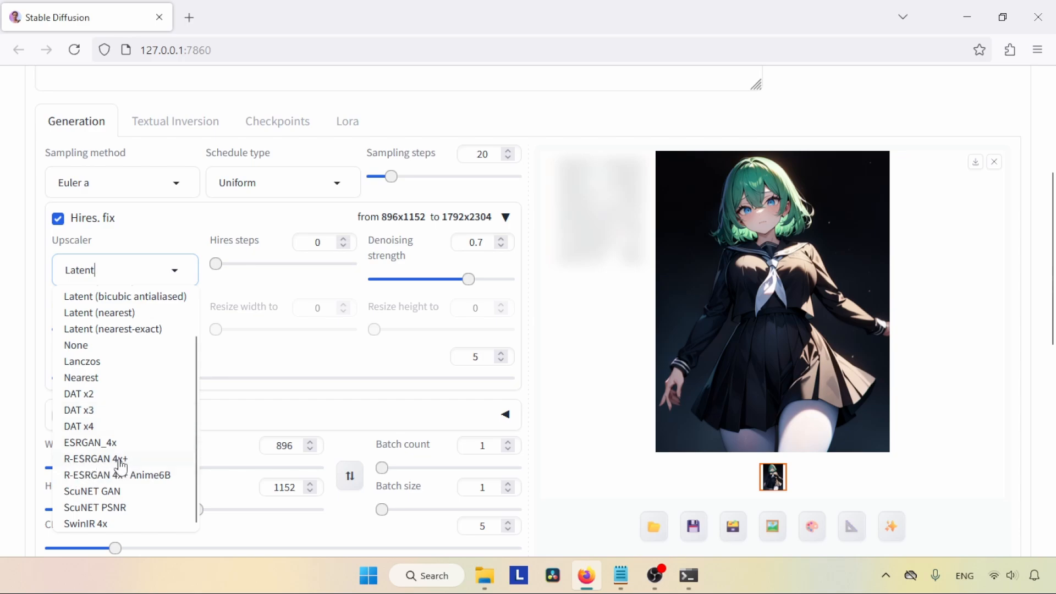
{"action": "left_click", "coordinate": [121, 463]}
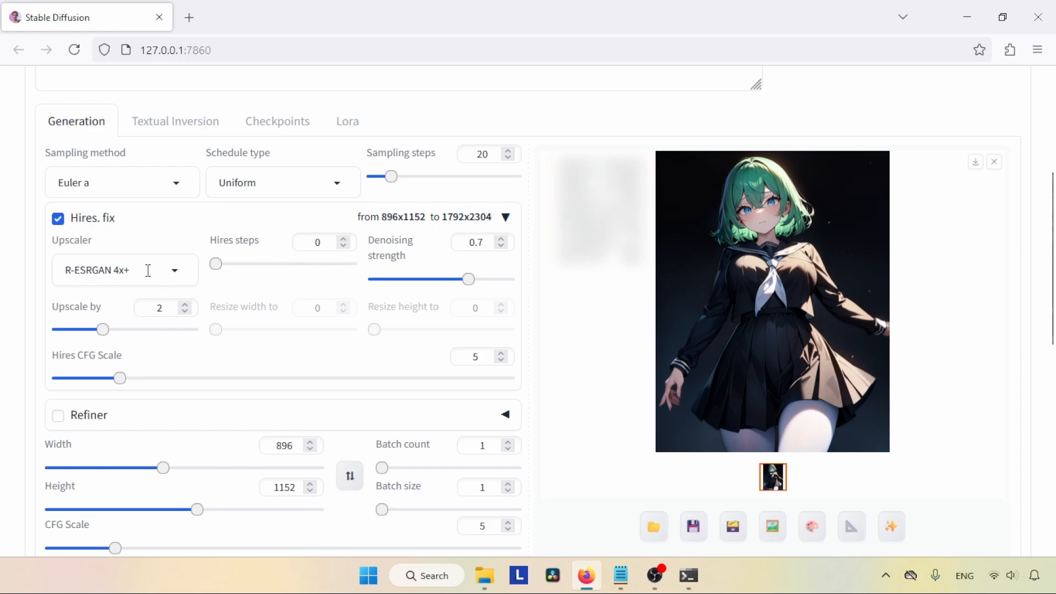
{"action": "left_click", "coordinate": [178, 268]}
{"action": "left_click", "coordinate": [175, 260]}
{"action": "left_click", "coordinate": [186, 273]}
{"action": "scroll", "coordinate": [199, 366], "scroll_direction": "up", "scroll_amount": 2}
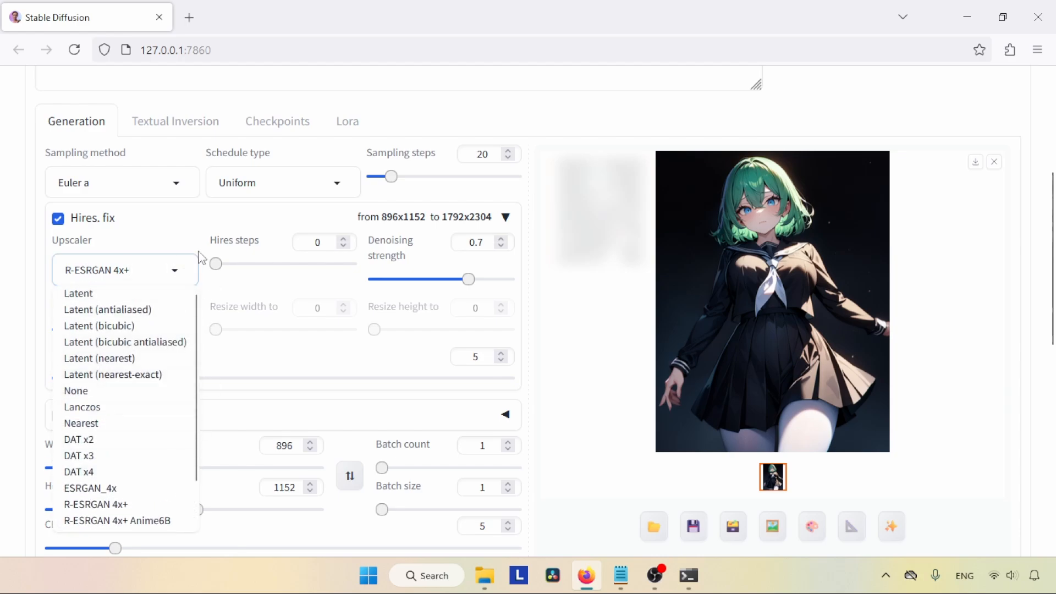
{"action": "left_click", "coordinate": [172, 237]}
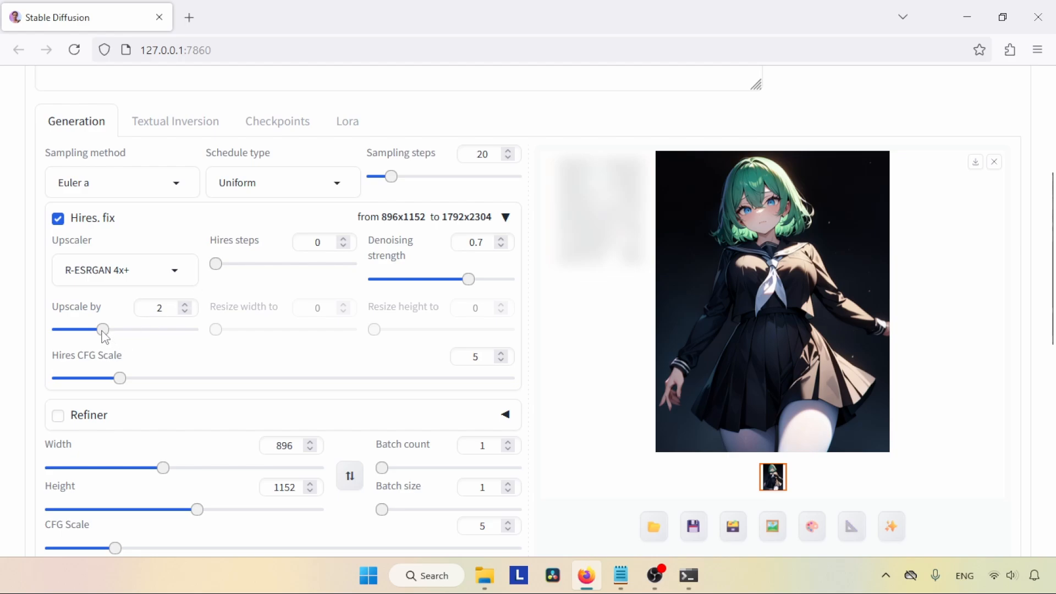
- Set the Hires. fix denoising strength to 0.6 and check the upscale factor and hires steps
{"action": "left_click_drag", "start_coordinate": [82, 310], "coordinate": [144, 301]}
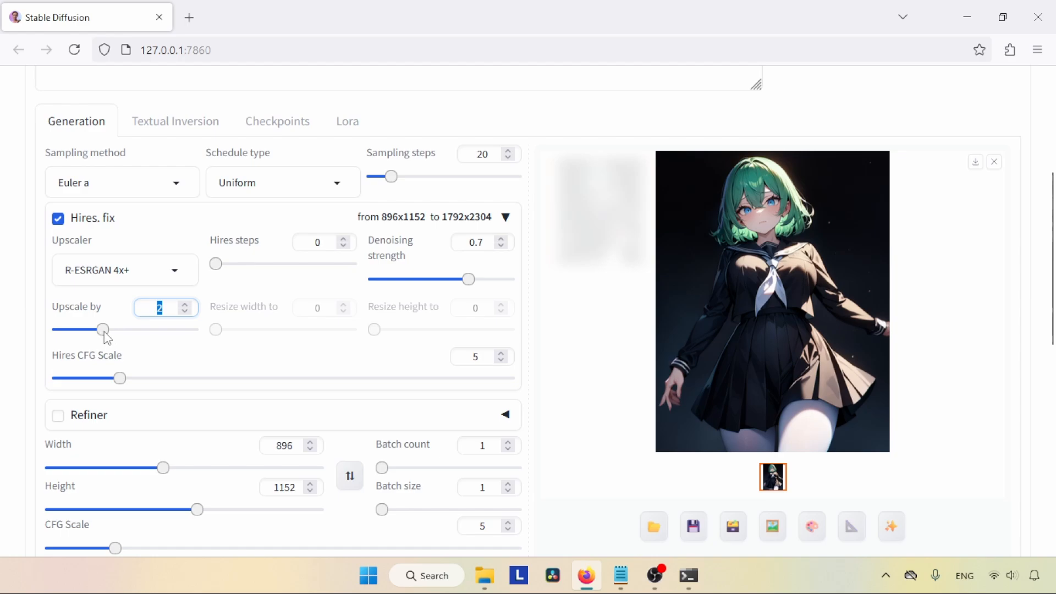
{"action": "mouse_move", "coordinate": [103, 330]}
{"action": "left_mouse_down"}
{"action": "mouse_move", "coordinate": [95, 339]}
{"action": "mouse_move", "coordinate": [107, 338]}
{"action": "left_mouse_up"}
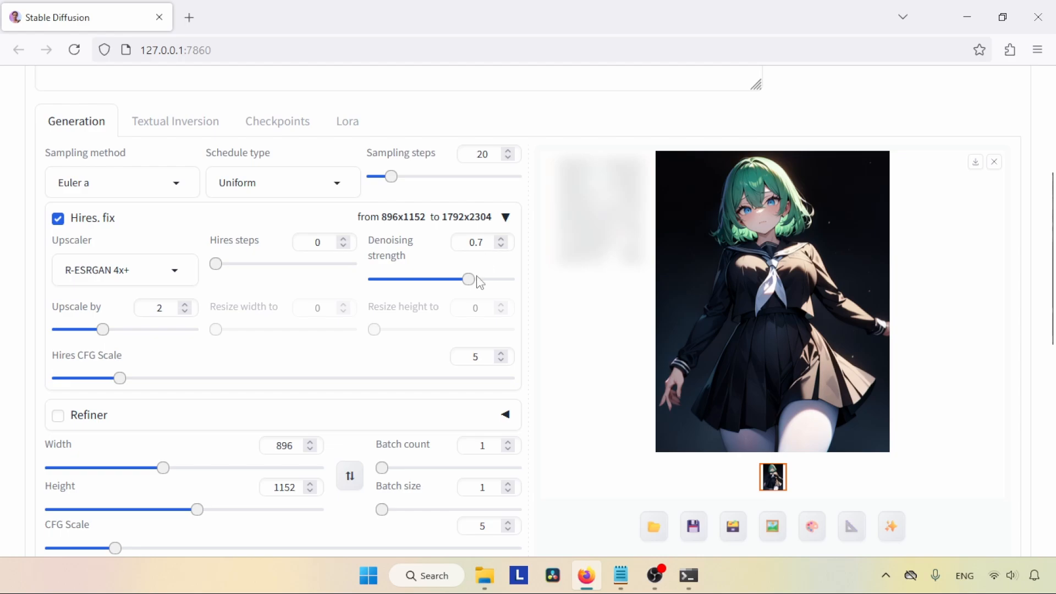
{"action": "left_click_drag", "start_coordinate": [469, 280], "coordinate": [456, 280]}
{"action": "double_click", "coordinate": [489, 243]}
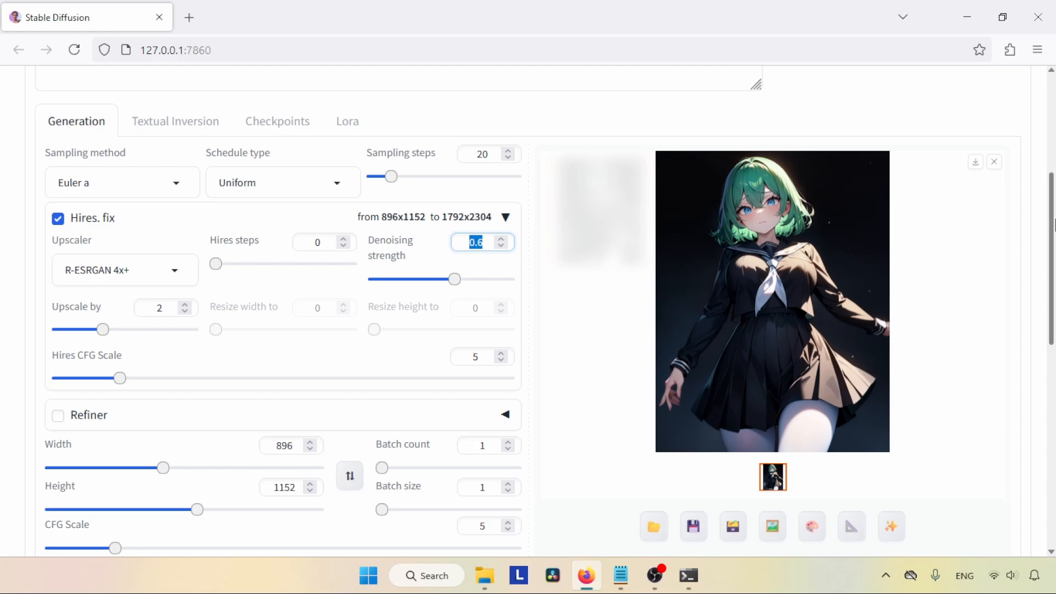
{"action": "left_click_drag", "start_coordinate": [1053, 225], "coordinate": [1053, 245]}
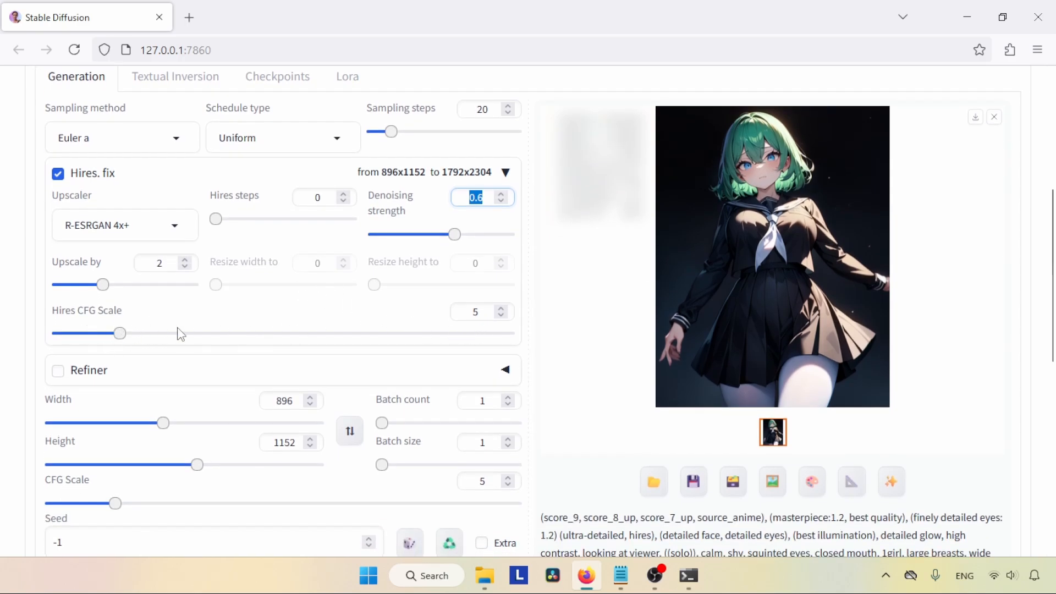
{"action": "double_click", "coordinate": [318, 197]}
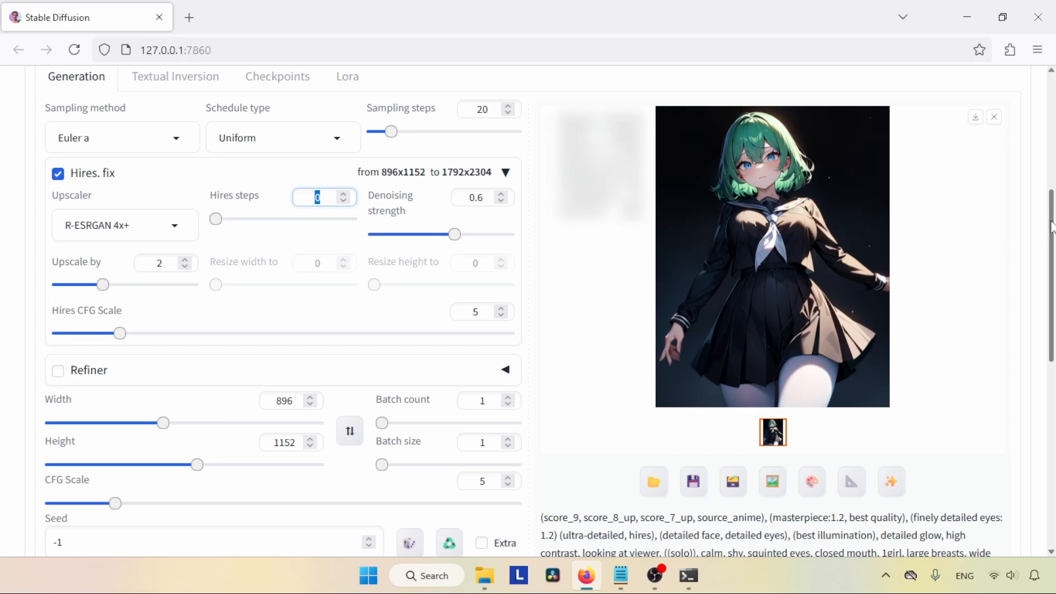
{"action": "mouse_move", "coordinate": [1054, 228]}
{"action": "left_mouse_down"}
{"action": "mouse_move", "coordinate": [1055, 242]}
{"action": "mouse_move", "coordinate": [1054, 232]}
{"action": "left_mouse_up"}
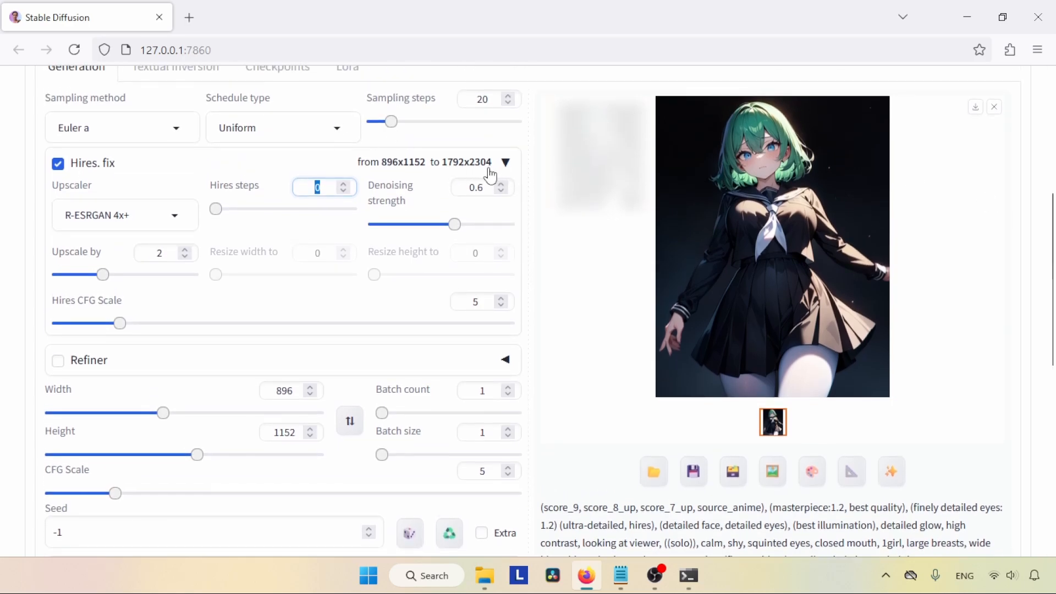
{"action": "left_click_drag", "start_coordinate": [1054, 223], "coordinate": [1055, 270]}
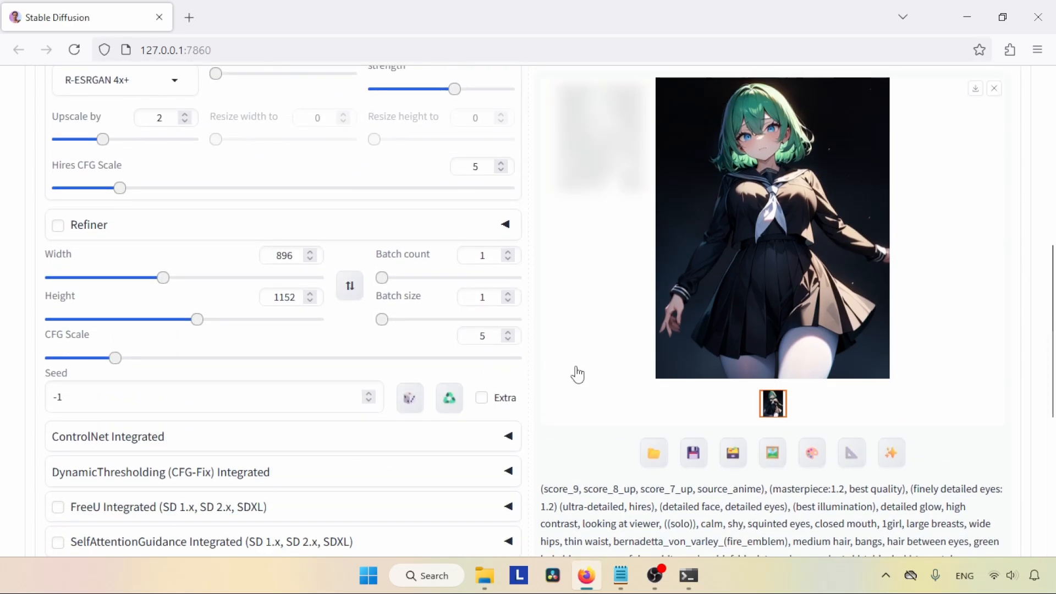
{"action": "left_click", "coordinate": [457, 408]}
{"action": "left_click_drag", "start_coordinate": [132, 397], "coordinate": [18, 393]}
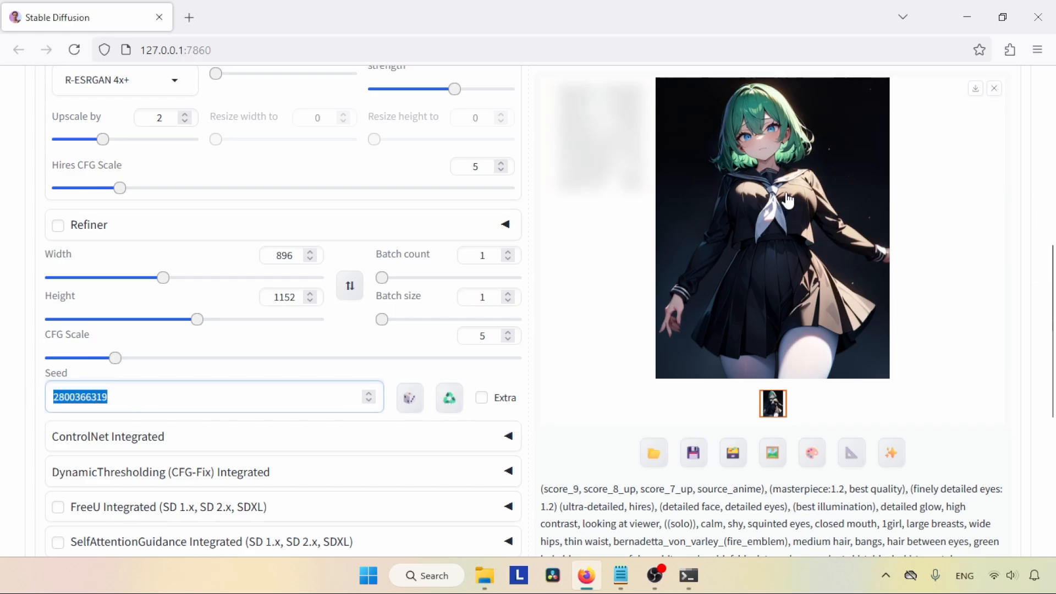
{"action": "left_click_drag", "start_coordinate": [122, 396], "coordinate": [16, 389]}
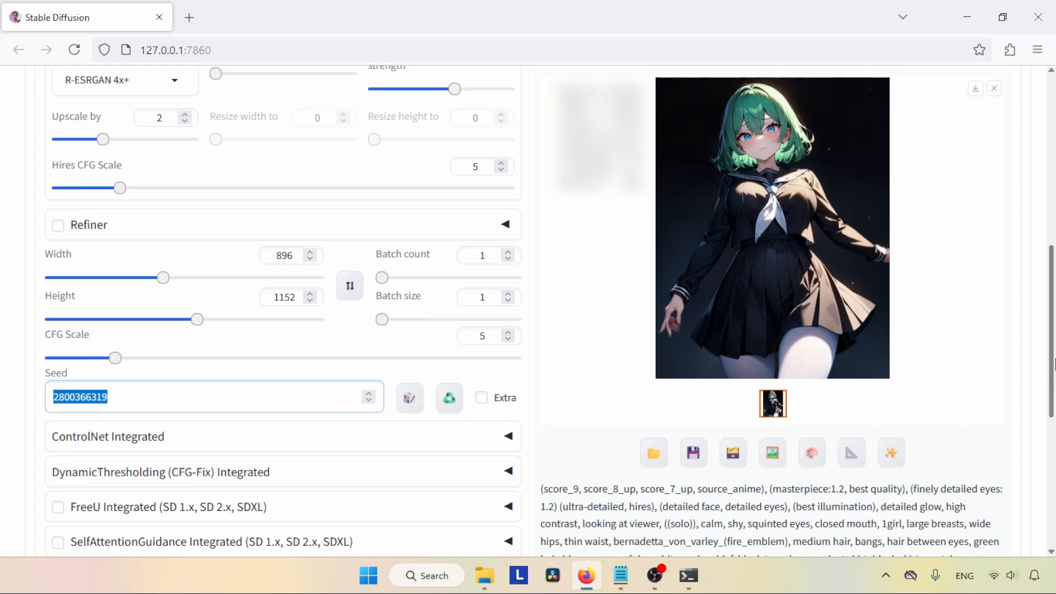
- Review the generation and Hires. fix settings and generate the upscaled image
{"action": "scroll", "coordinate": [887, 275], "scroll_direction": "up", "scroll_amount": 4}
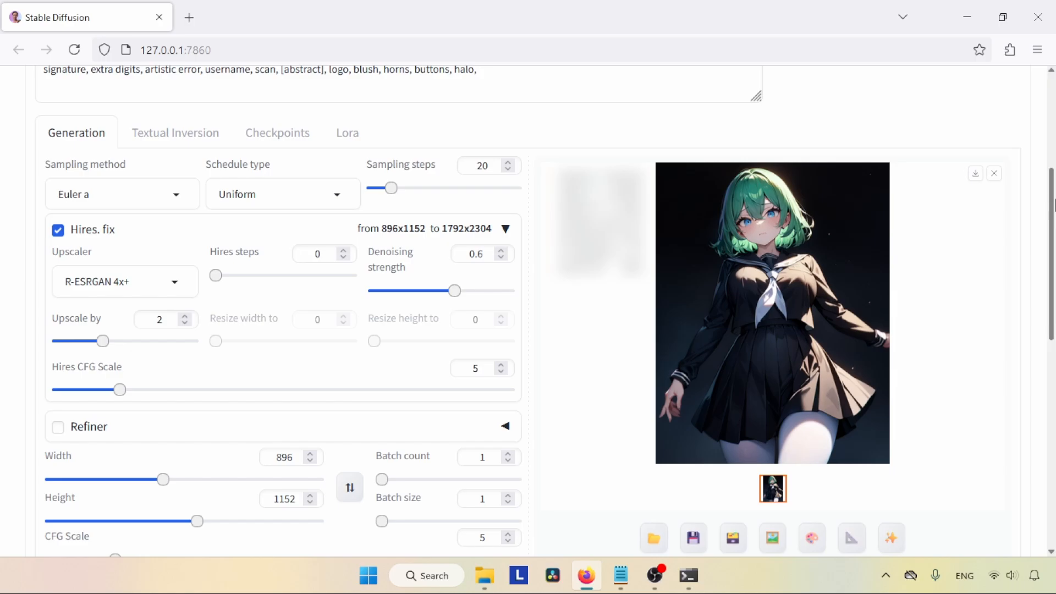
{"action": "scroll", "coordinate": [906, 327], "scroll_direction": "down", "scroll_amount": 3}
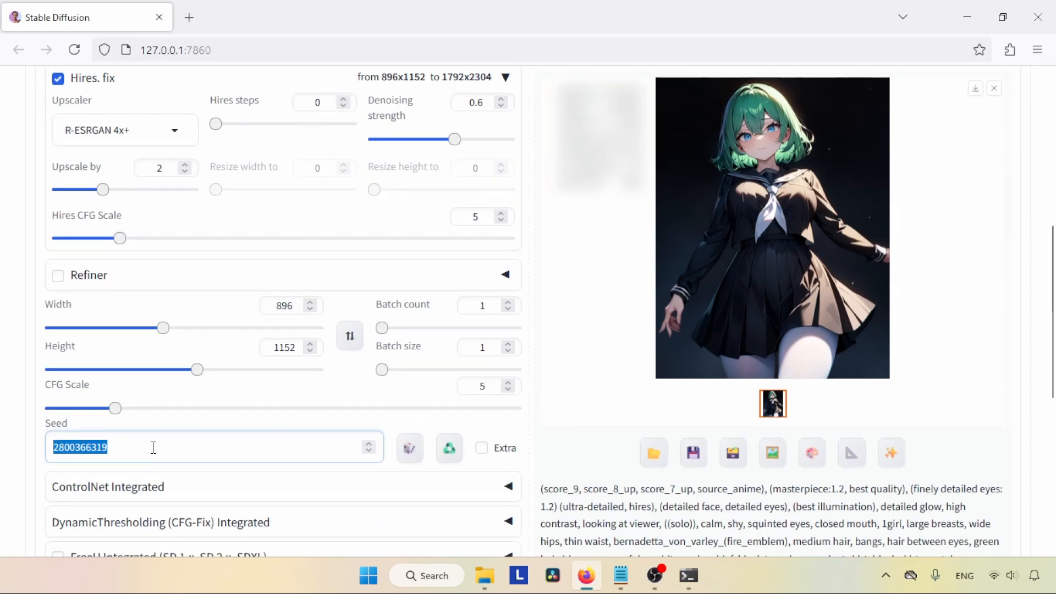
{"action": "scroll", "coordinate": [423, 399], "scroll_direction": "up", "scroll_amount": 1}
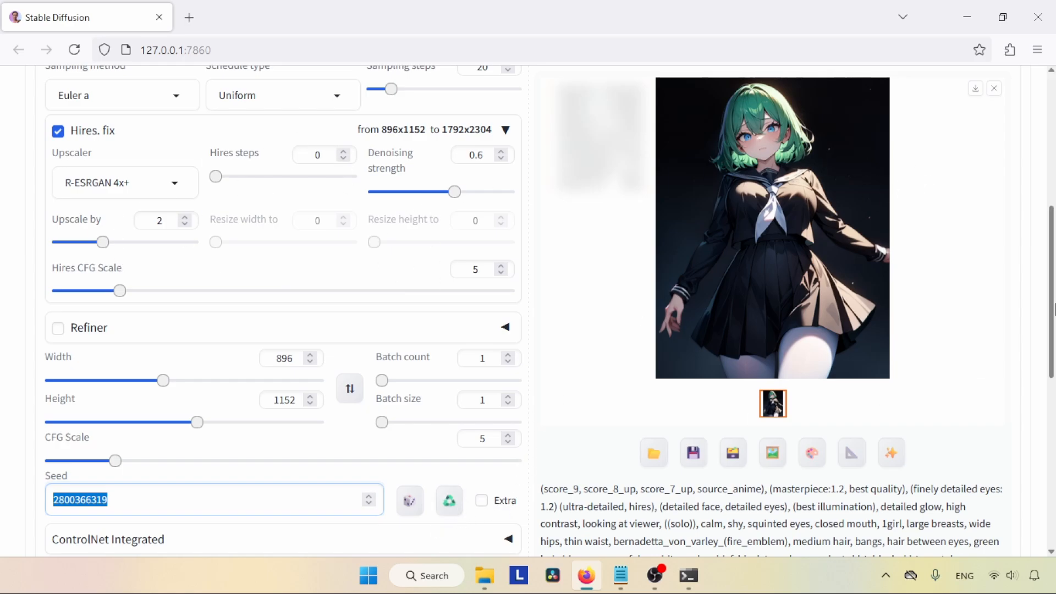
{"action": "left_click_drag", "start_coordinate": [1053, 308], "coordinate": [1051, 253]}
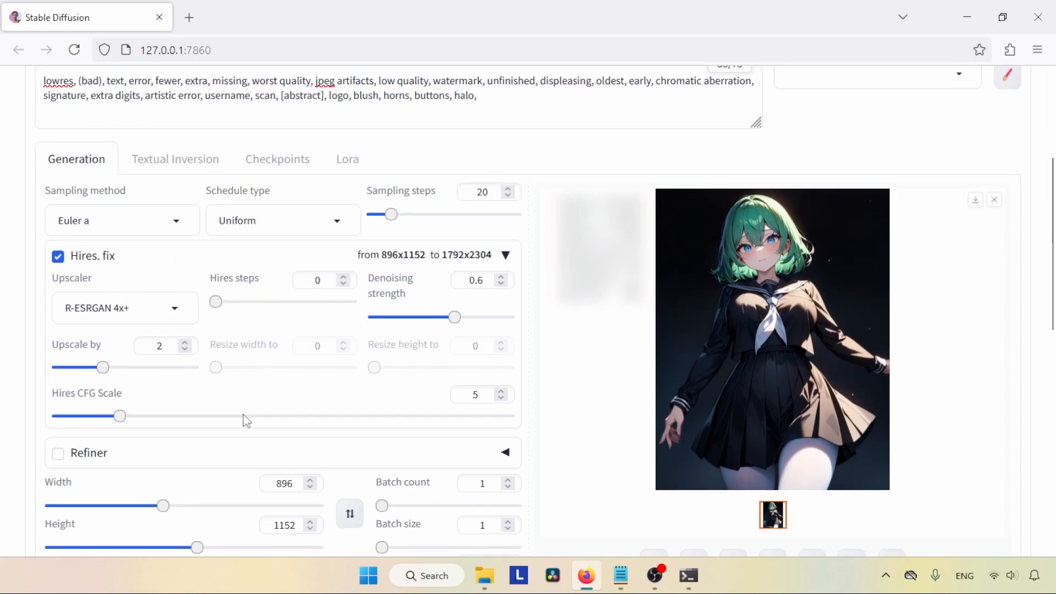
{"action": "scroll", "coordinate": [1045, 247], "scroll_direction": "up", "scroll_amount": 3}
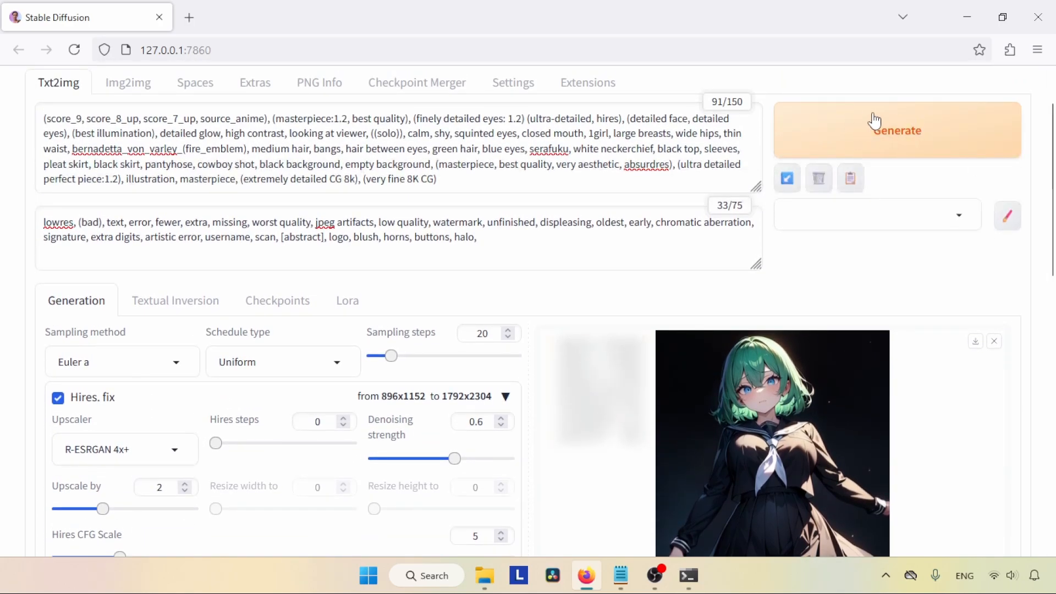
{"action": "left_click", "coordinate": [956, 140]}
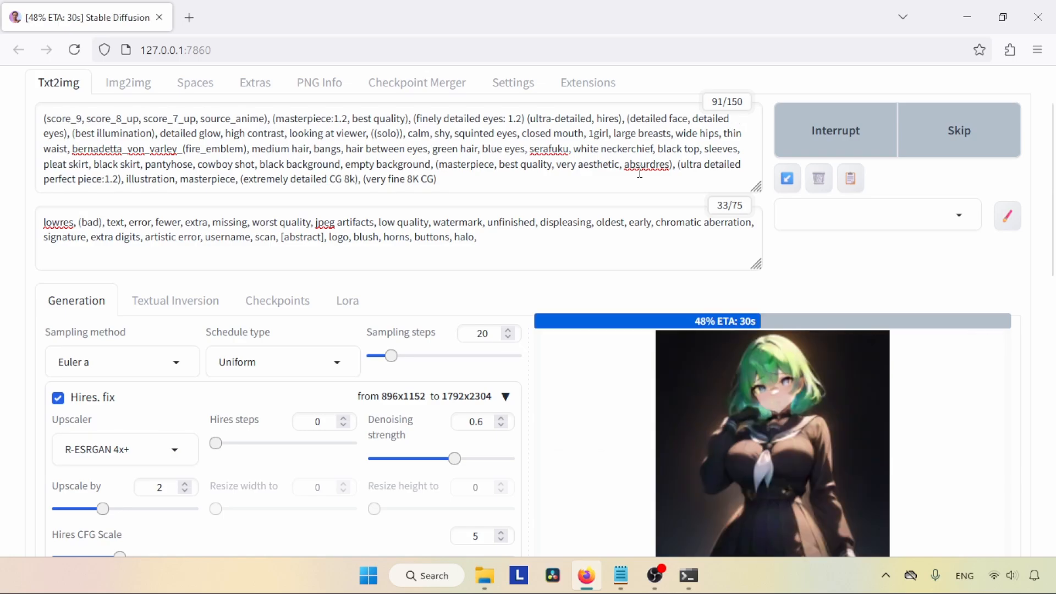
- Wait for the upscaled generation to finish and open the resulting image in the viewer at full size
{"action": "scroll", "coordinate": [1054, 193], "scroll_direction": "down", "scroll_amount": 1}
{"action": "scroll", "coordinate": [1054, 193], "scroll_direction": "down", "scroll_amount": 1}
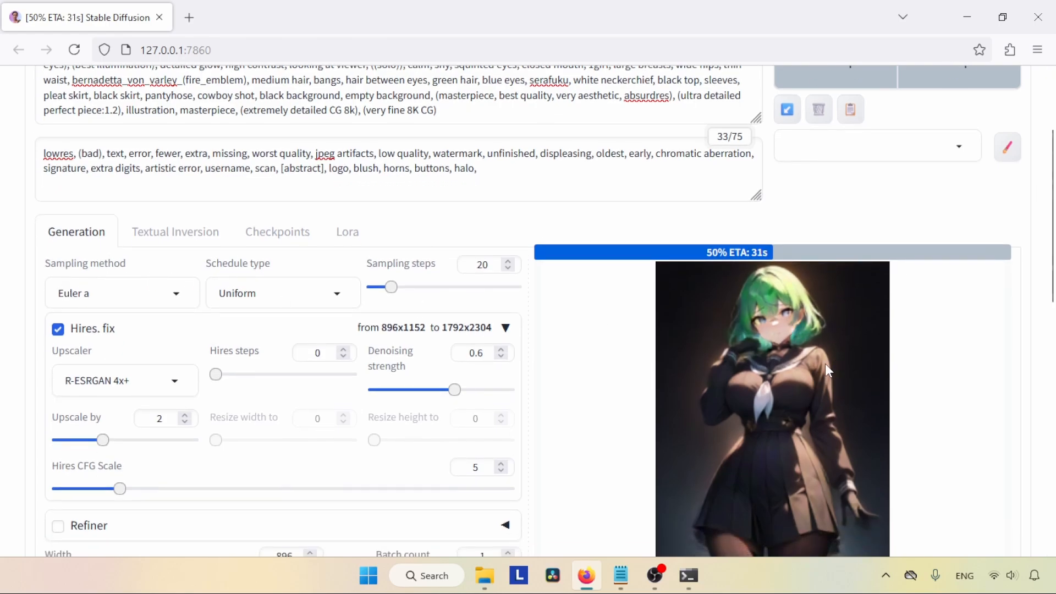
{"action": "scroll", "coordinate": [991, 306], "scroll_direction": "up", "scroll_amount": 1}
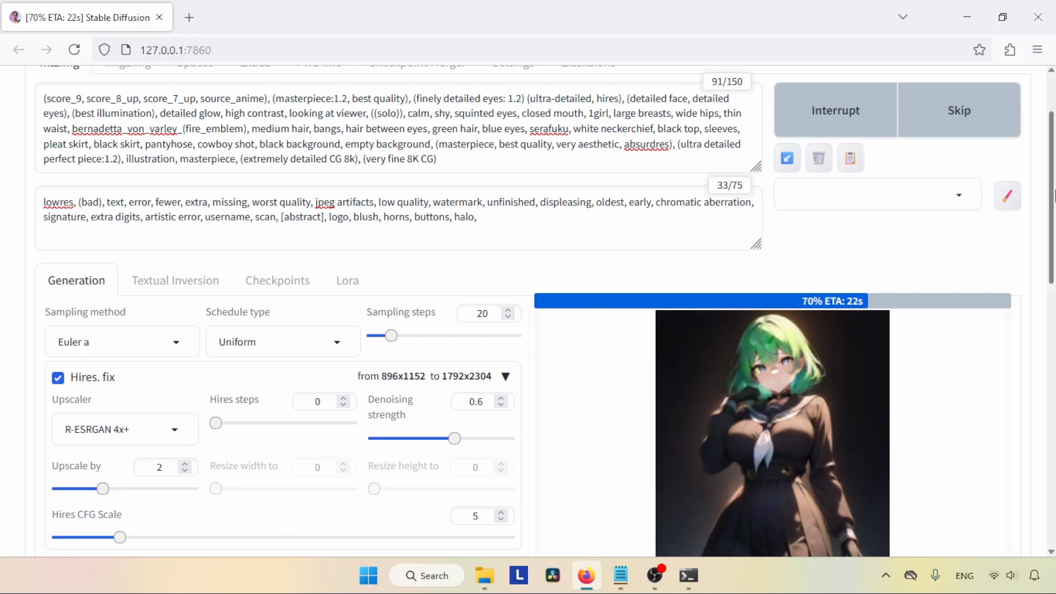
{"action": "scroll", "coordinate": [701, 264], "scroll_direction": "down", "scroll_amount": 2}
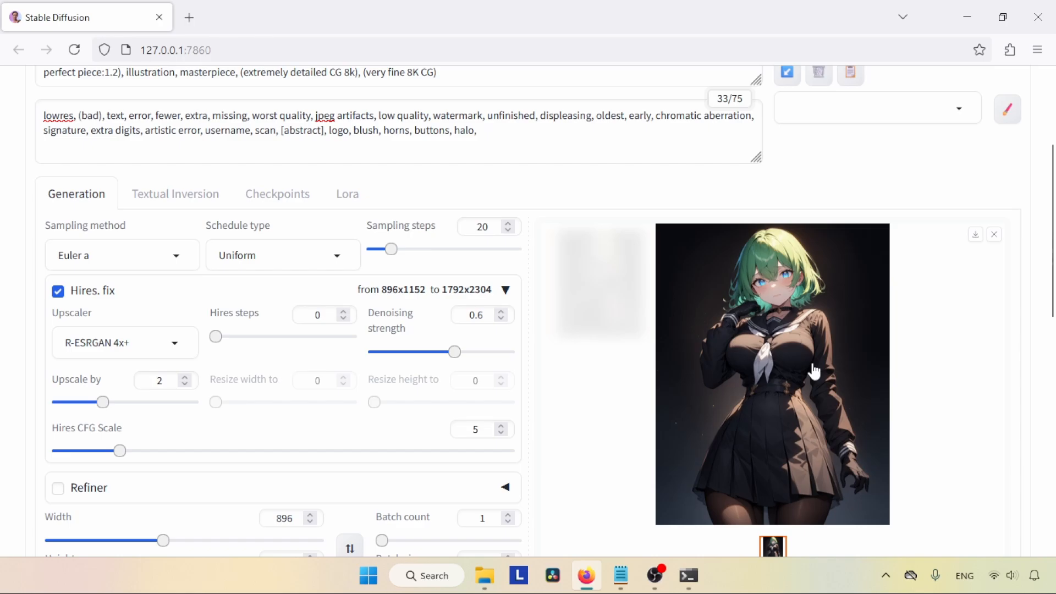
{"action": "left_click", "coordinate": [806, 332]}
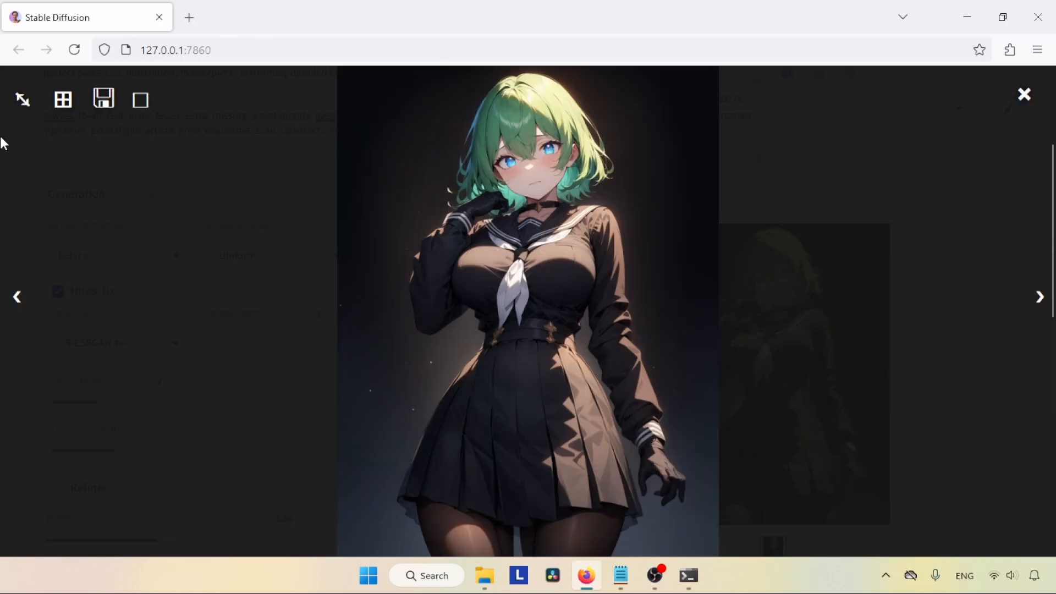
{"action": "left_click", "coordinate": [20, 102]}
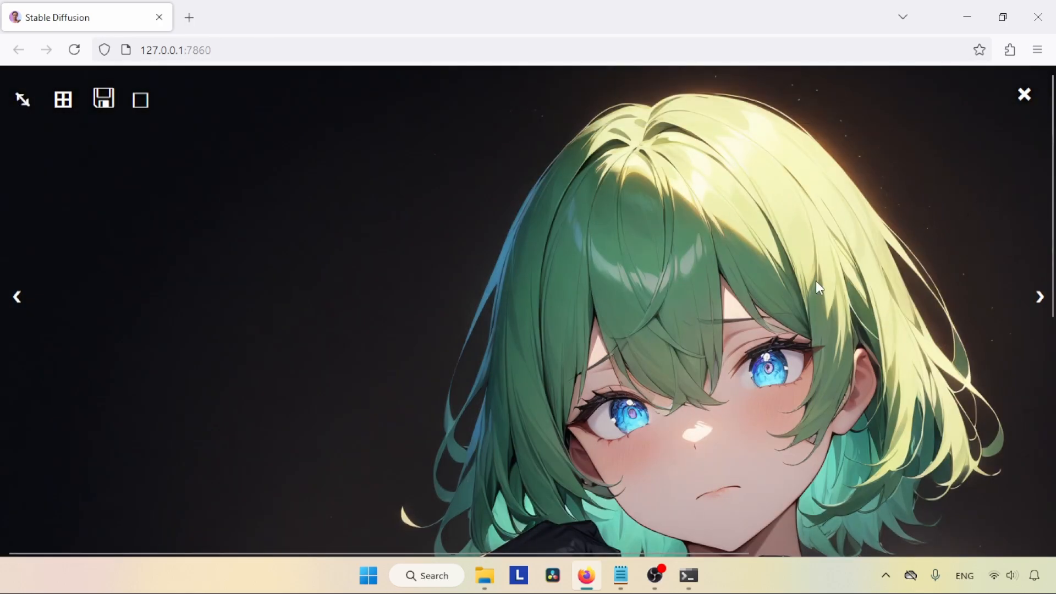
{"action": "left_click", "coordinate": [639, 230]}
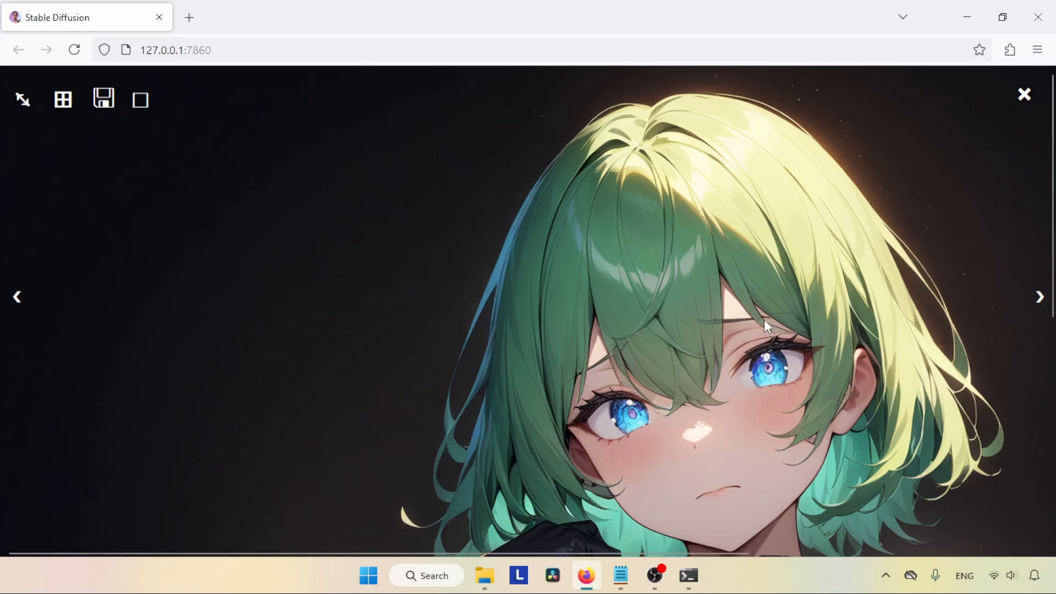
- Examine the face, hair and uniform details of the full-size upscaled image and close the viewer
{"action": "middle_click", "coordinate": [641, 279]}
{"action": "middle_click", "coordinate": [688, 325]}
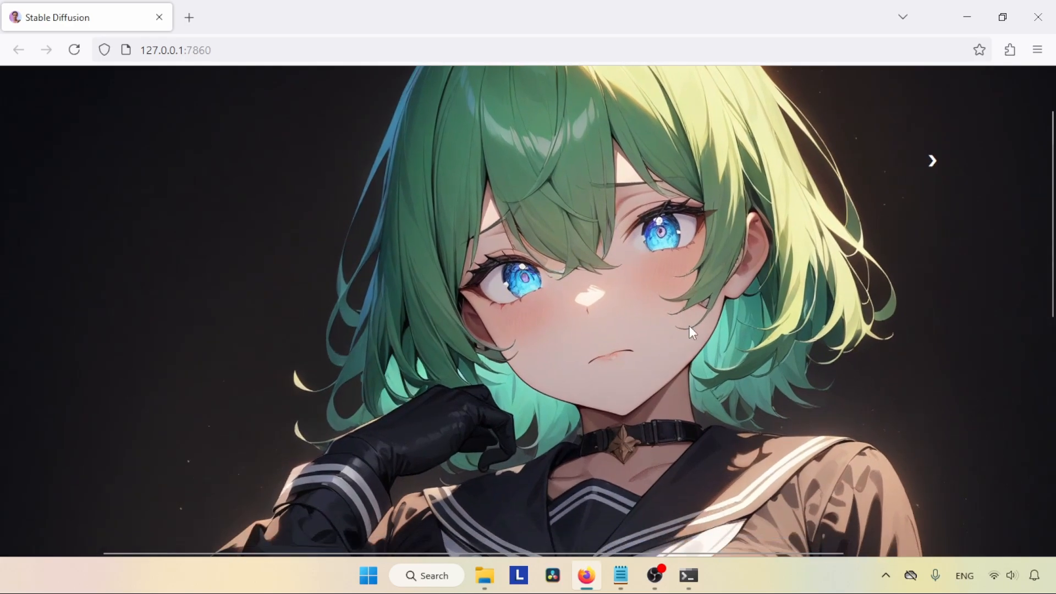
{"action": "middle_click", "coordinate": [716, 321]}
{"action": "middle_click", "coordinate": [753, 266]}
{"action": "middle_click", "coordinate": [604, 314]}
{"action": "middle_click", "coordinate": [611, 407]}
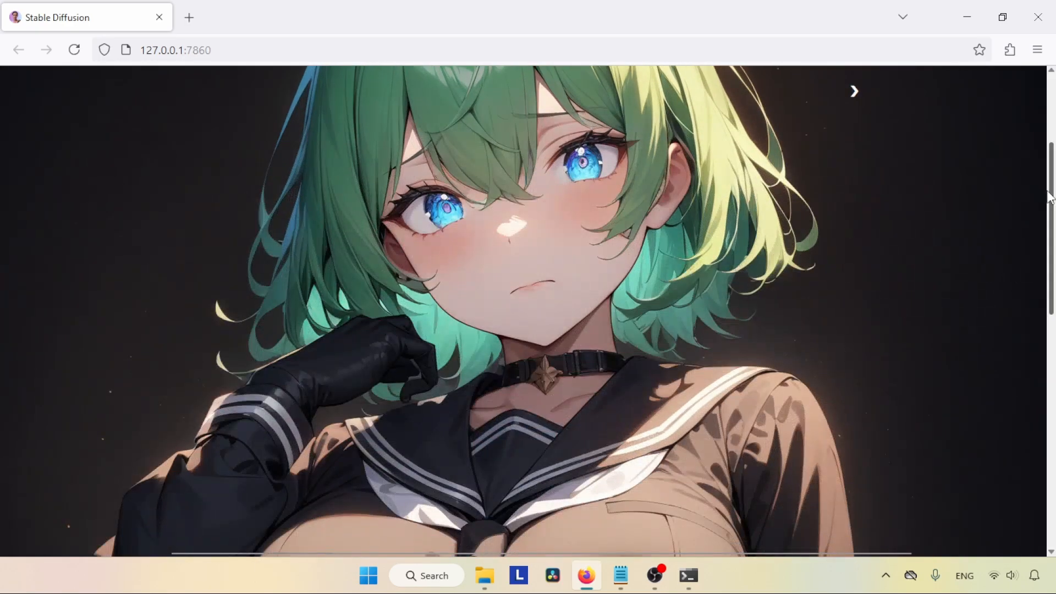
{"action": "left_click", "coordinate": [403, 213]}
{"action": "left_click_drag", "start_coordinate": [1050, 236], "coordinate": [1051, 286]}
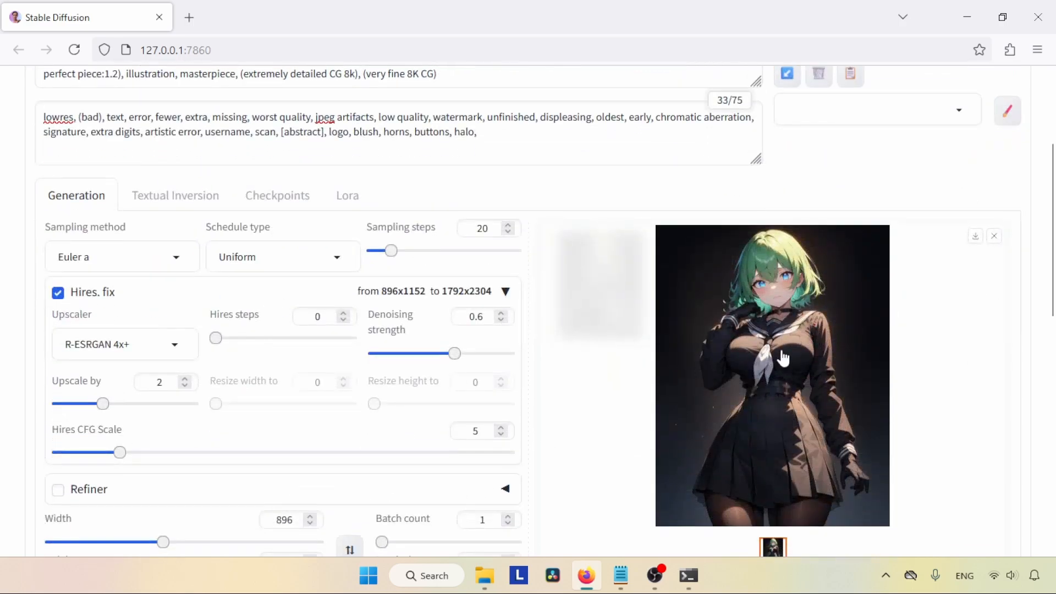
- Open the full-size upscaled image in a new browser tab, return to the Stable Diffusion page and close the image viewer
{"action": "left_click", "coordinate": [783, 358]}
{"action": "left_click", "coordinate": [535, 193]}
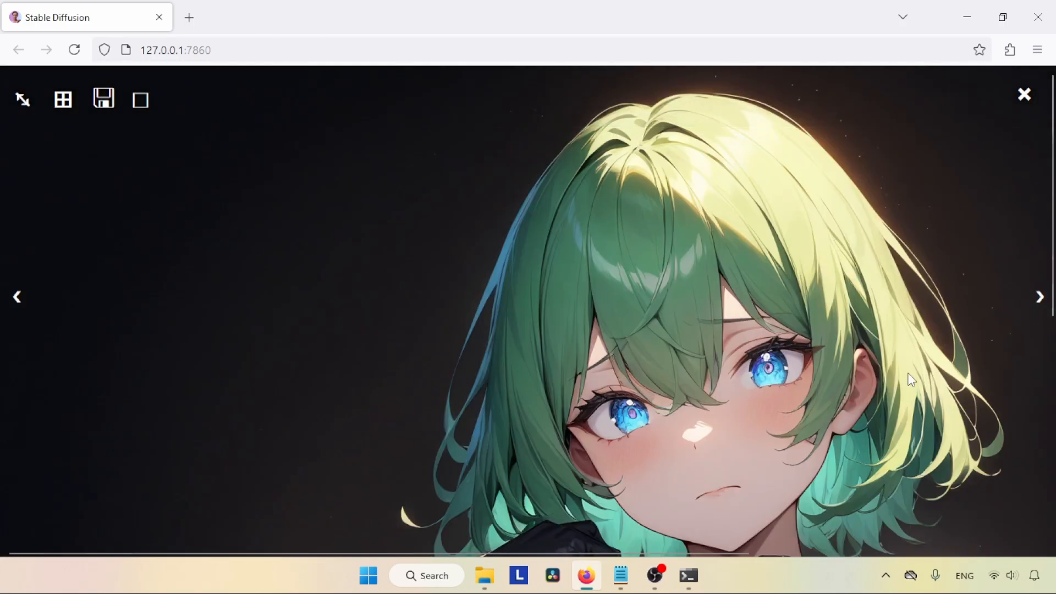
{"action": "right_click", "coordinate": [384, 232]}
{"action": "left_click", "coordinate": [493, 248]}
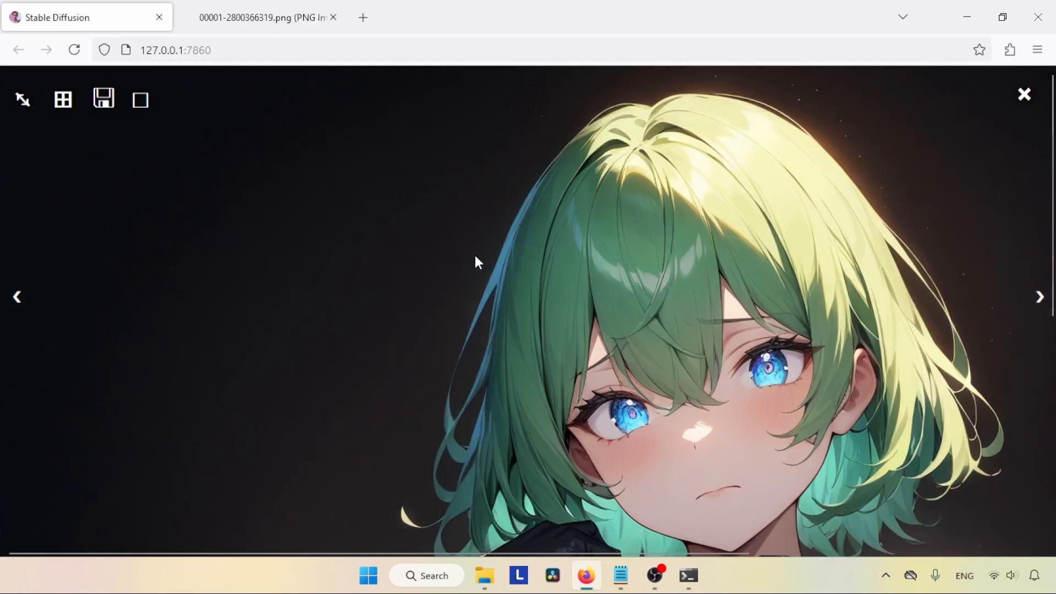
{"action": "left_click", "coordinate": [277, 16]}
{"action": "left_click", "coordinate": [61, 6]}
{"action": "left_click", "coordinate": [1021, 98]}
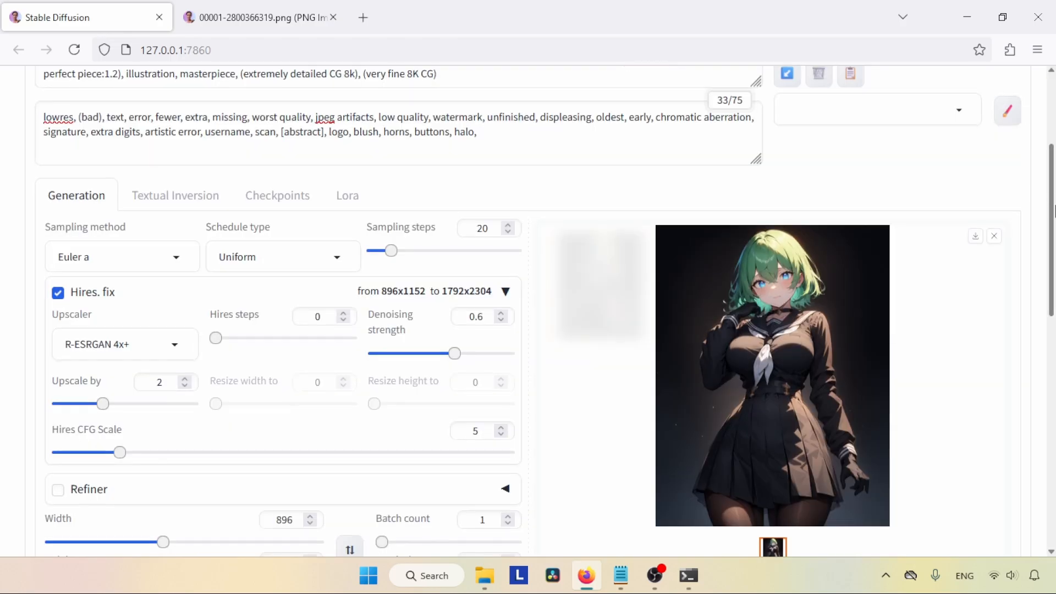
- Open the generated images' output folder and its 2024-11-10 subfolder
{"action": "scroll", "coordinate": [635, 491], "scroll_direction": "down", "scroll_amount": 5}
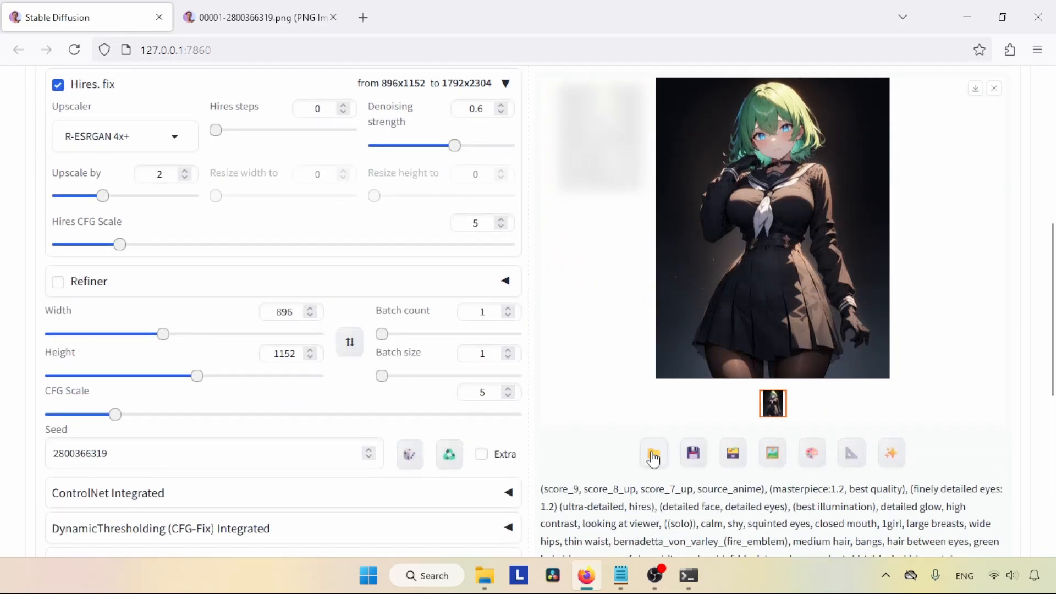
{"action": "left_click", "coordinate": [648, 446]}
{"action": "double_click", "coordinate": [370, 229]}
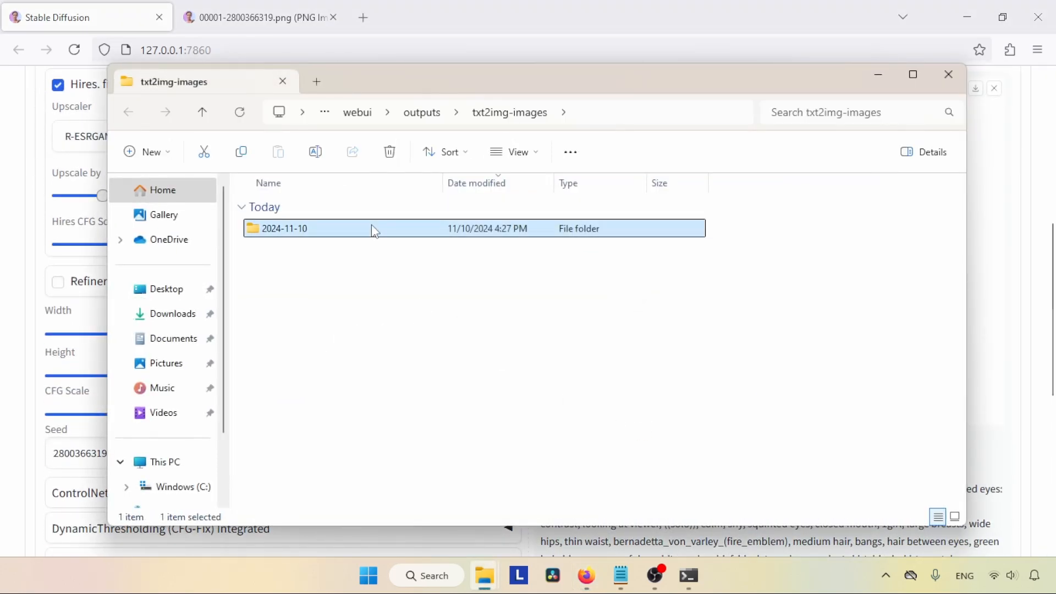
- Show the files in the 2024-11-10 folder as large icons
{"action": "left_click", "coordinate": [465, 152]}
{"action": "left_click", "coordinate": [516, 261]}
{"action": "left_click", "coordinate": [515, 151]}
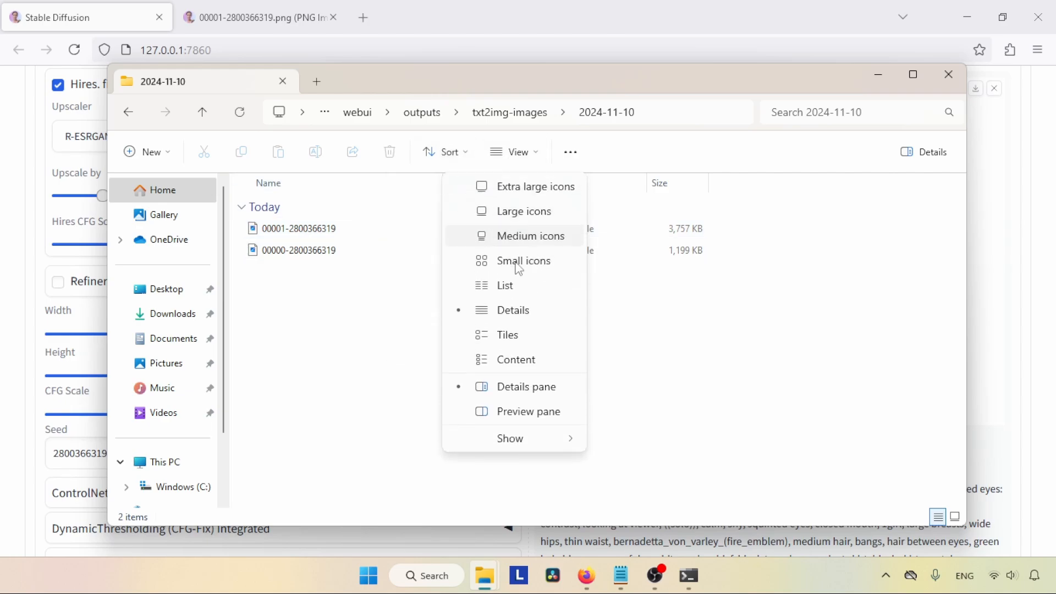
{"action": "left_click", "coordinate": [529, 247]}
{"action": "left_click", "coordinate": [522, 154]}
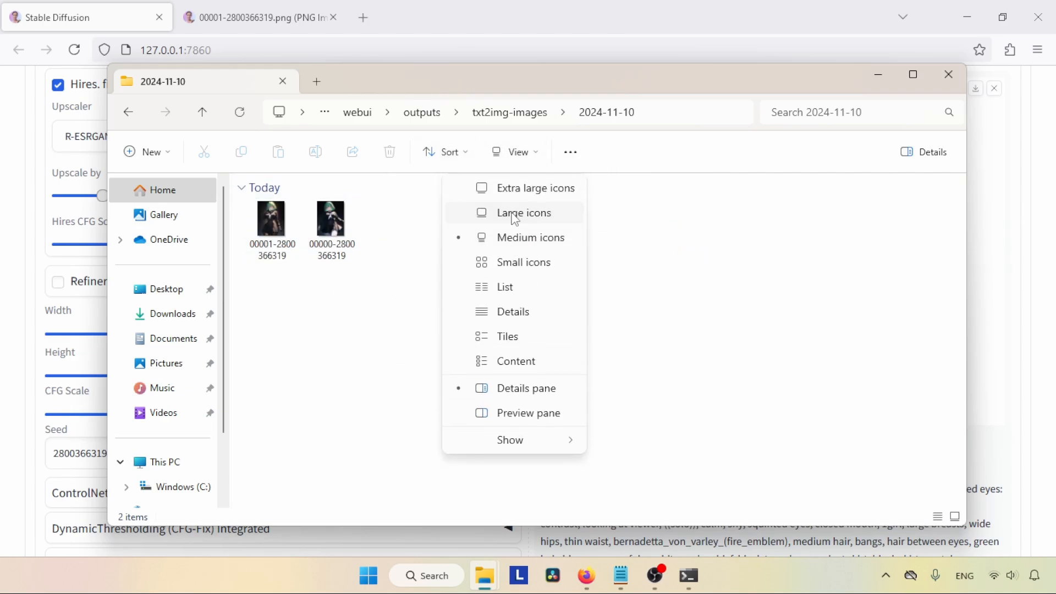
{"action": "left_click", "coordinate": [522, 212]}
- Open 00001-2800366319.png in the photo viewer, compare it with 00000-2800366319.png, and minimise the folder window
{"action": "left_click", "coordinate": [294, 251]}
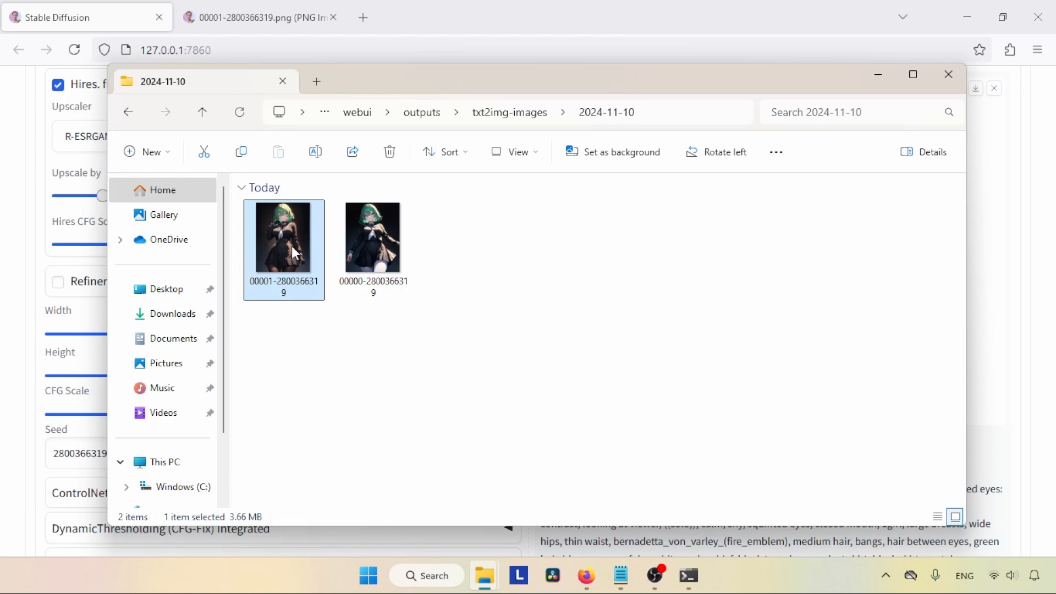
{"action": "double_click", "coordinate": [295, 253]}
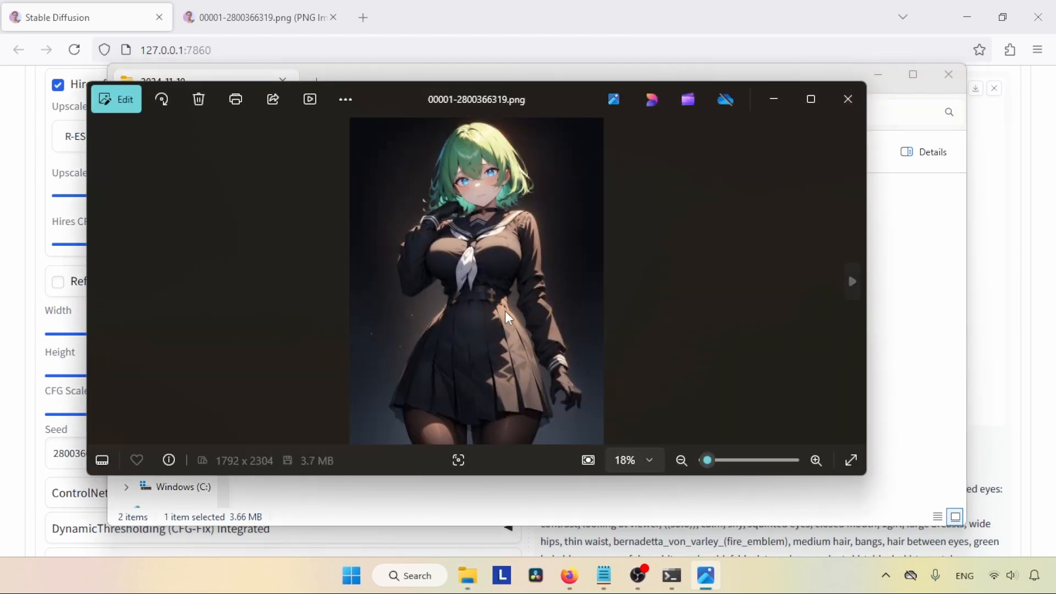
{"action": "key", "text": "Right"}
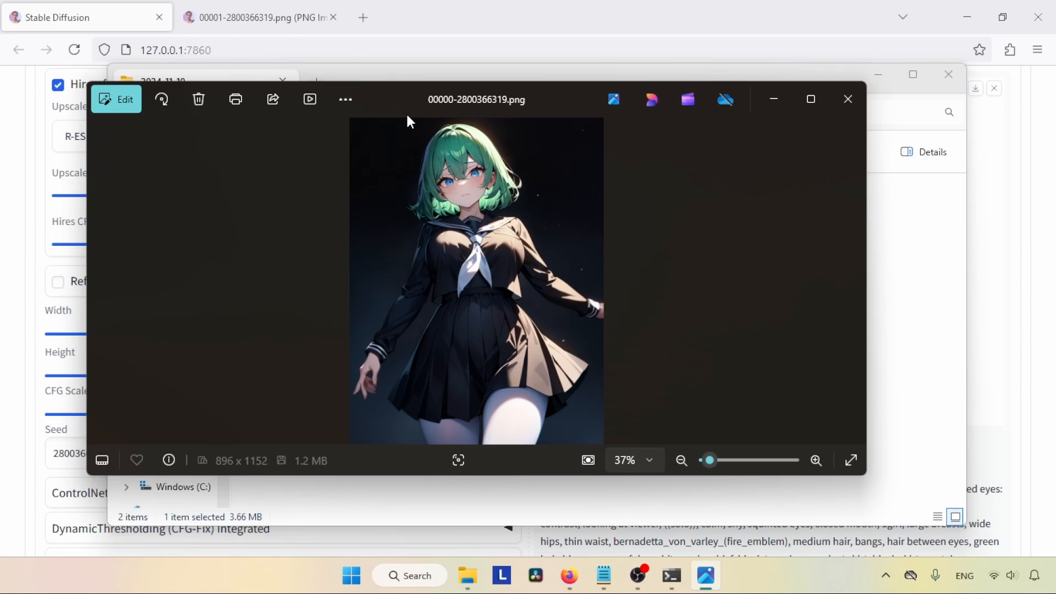
{"action": "left_click_drag", "start_coordinate": [407, 109], "coordinate": [597, 108]}
{"action": "left_click", "coordinate": [236, 81]}
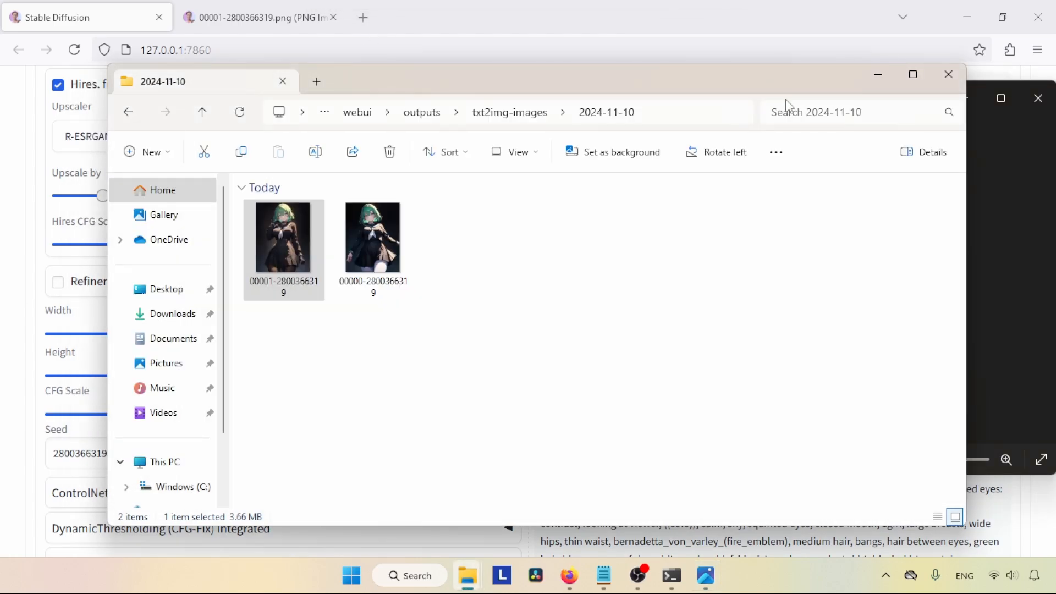
{"action": "left_click", "coordinate": [876, 77]}
{"action": "left_click_drag", "start_coordinate": [593, 106], "coordinate": [746, 101]}
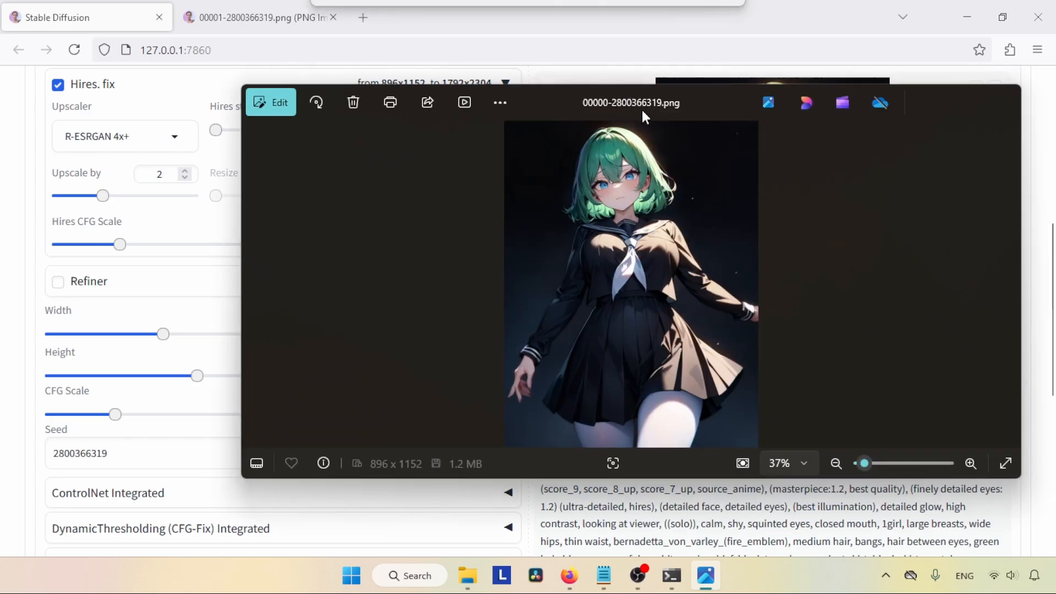
{"action": "left_click_drag", "start_coordinate": [862, 109], "coordinate": [651, 112]}
{"action": "left_click", "coordinate": [254, 285]}
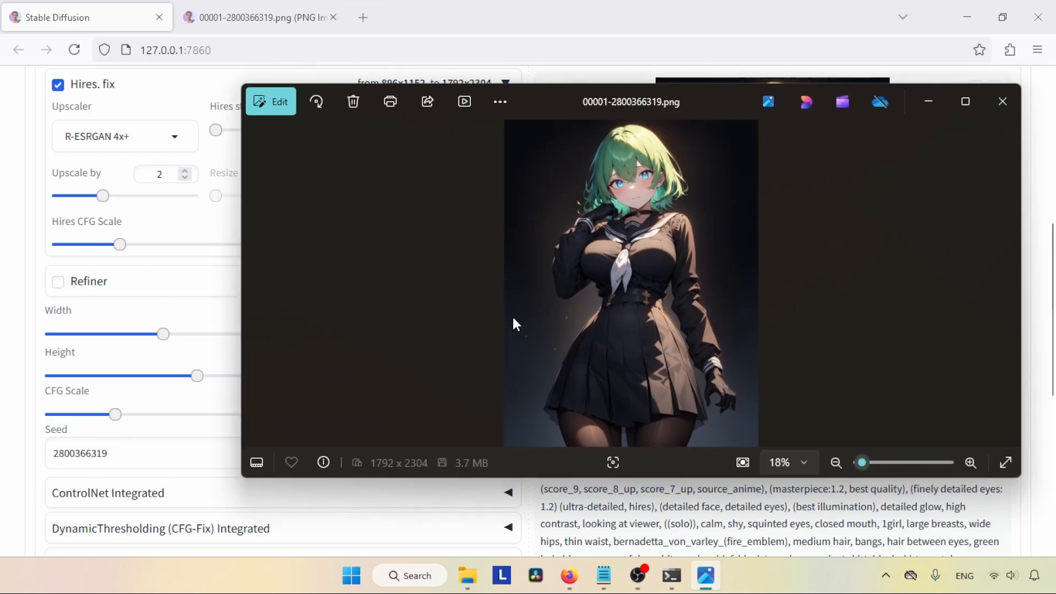
- Check the resolution of 00001-2800366319.png, zoom in to examine its details, and close the photo viewer
{"action": "left_click_drag", "start_coordinate": [530, 105], "coordinate": [741, 118]}
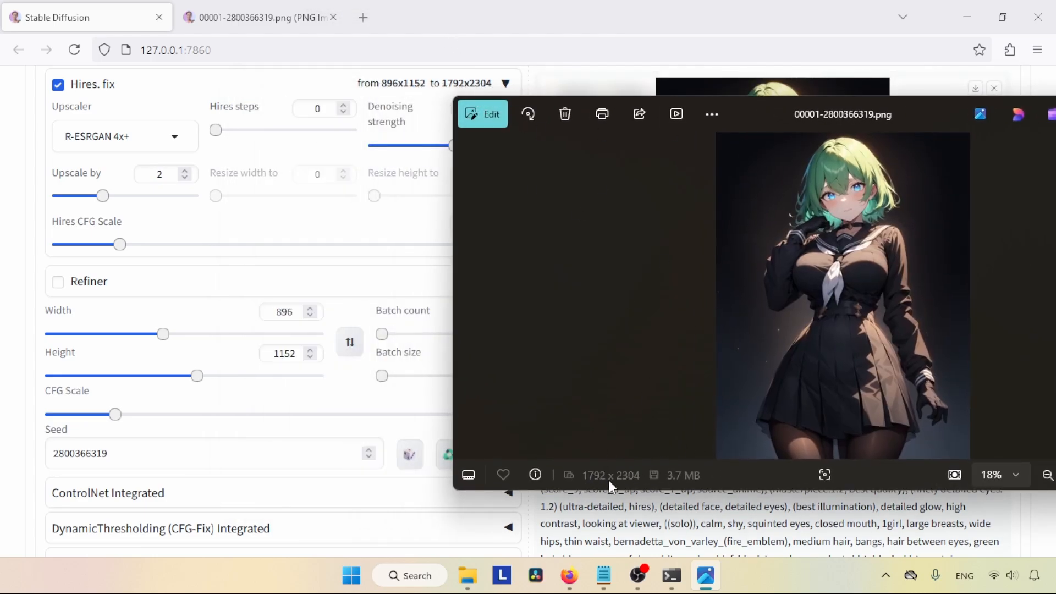
{"action": "left_click_drag", "start_coordinate": [829, 109], "coordinate": [520, 90]}
{"action": "left_click_drag", "start_coordinate": [763, 455], "coordinate": [770, 456]}
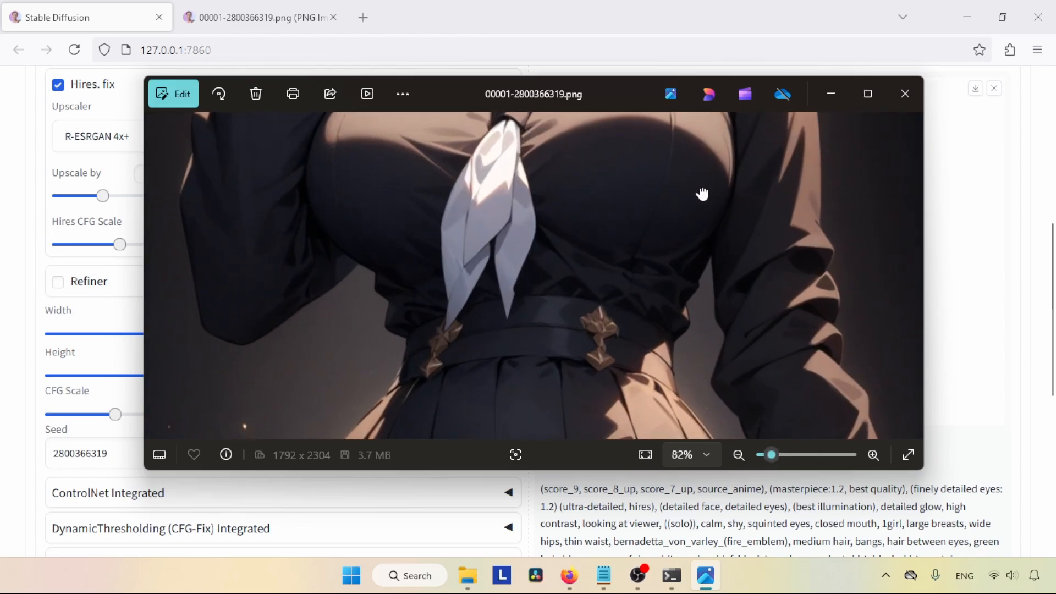
{"action": "left_click_drag", "start_coordinate": [702, 193], "coordinate": [706, 281]}
{"action": "left_click_drag", "start_coordinate": [768, 444], "coordinate": [768, 449]}
{"action": "left_click", "coordinate": [906, 93]}
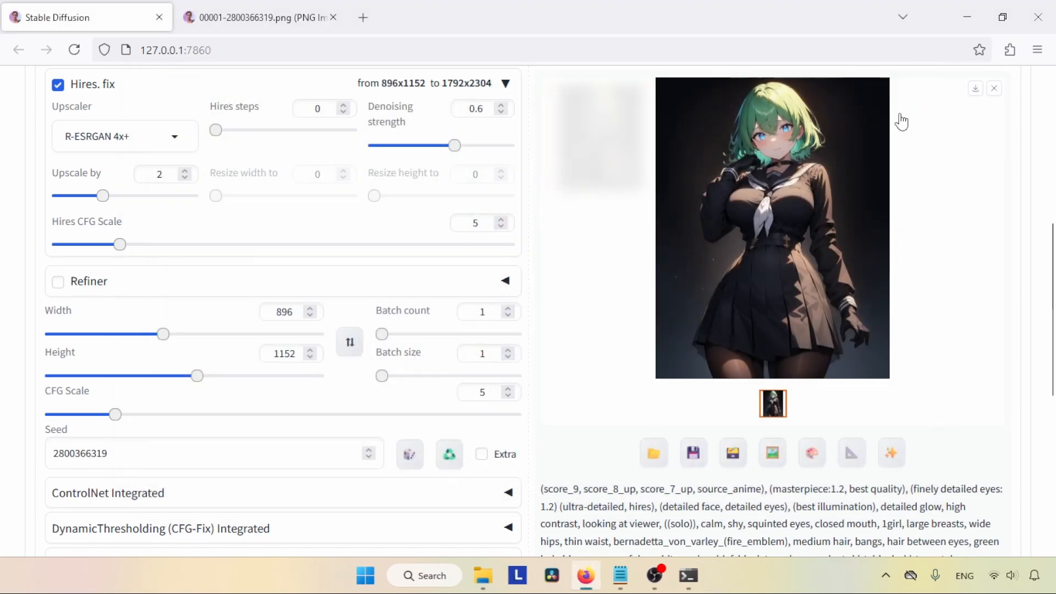
- Turn off Hires. fix and check the image size, CFG scale and seed settings
{"action": "scroll", "coordinate": [75, 323], "scroll_direction": "up", "scroll_amount": 5}
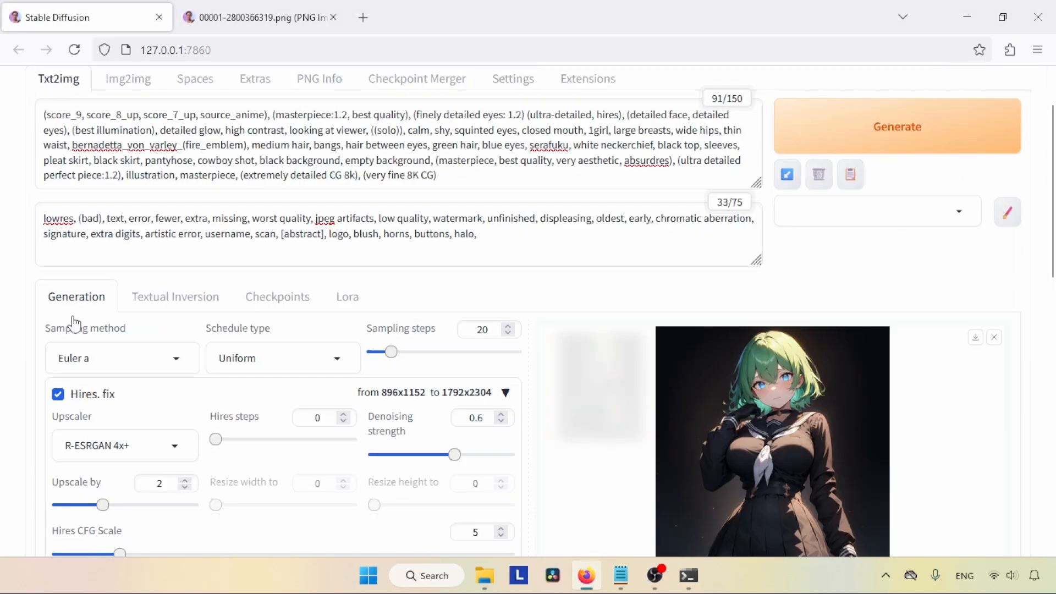
{"action": "left_click", "coordinate": [59, 398]}
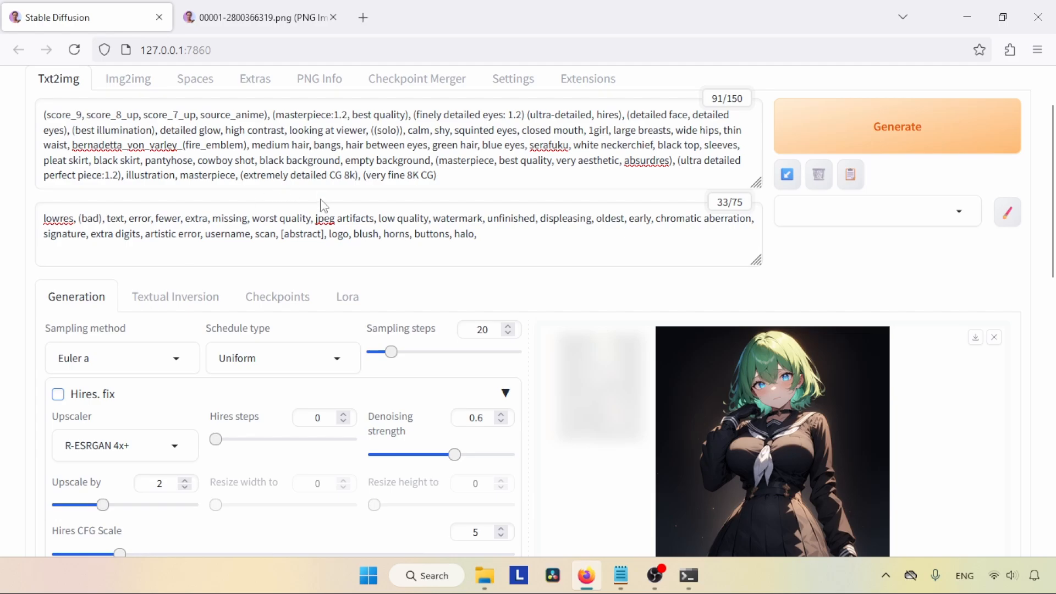
{"action": "scroll", "coordinate": [153, 311], "scroll_direction": "down", "scroll_amount": 8}
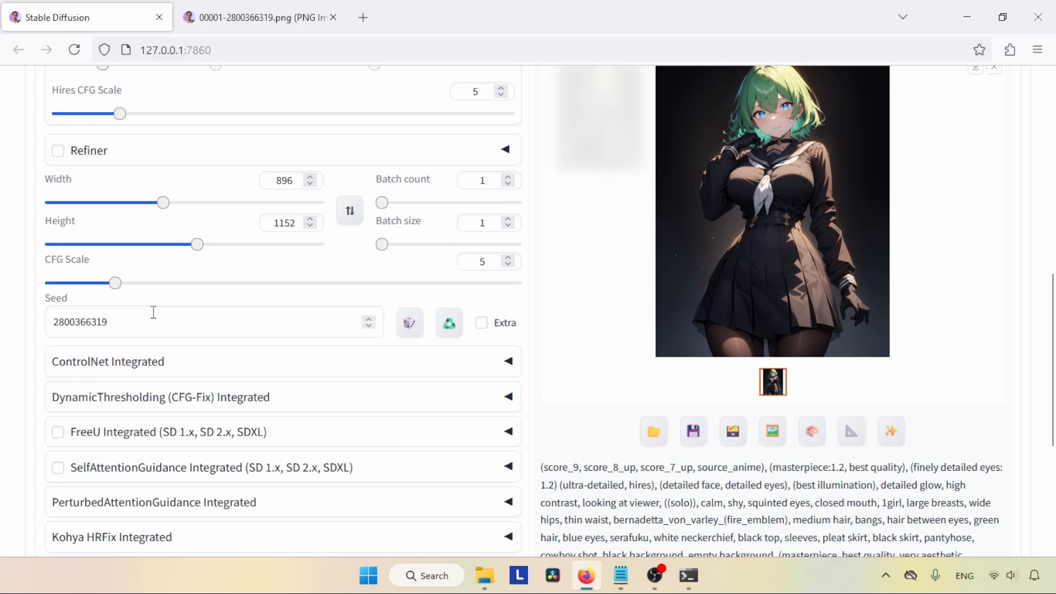
{"action": "double_click", "coordinate": [154, 312]}
{"action": "left_click_drag", "start_coordinate": [1052, 352], "coordinate": [1053, 197]}
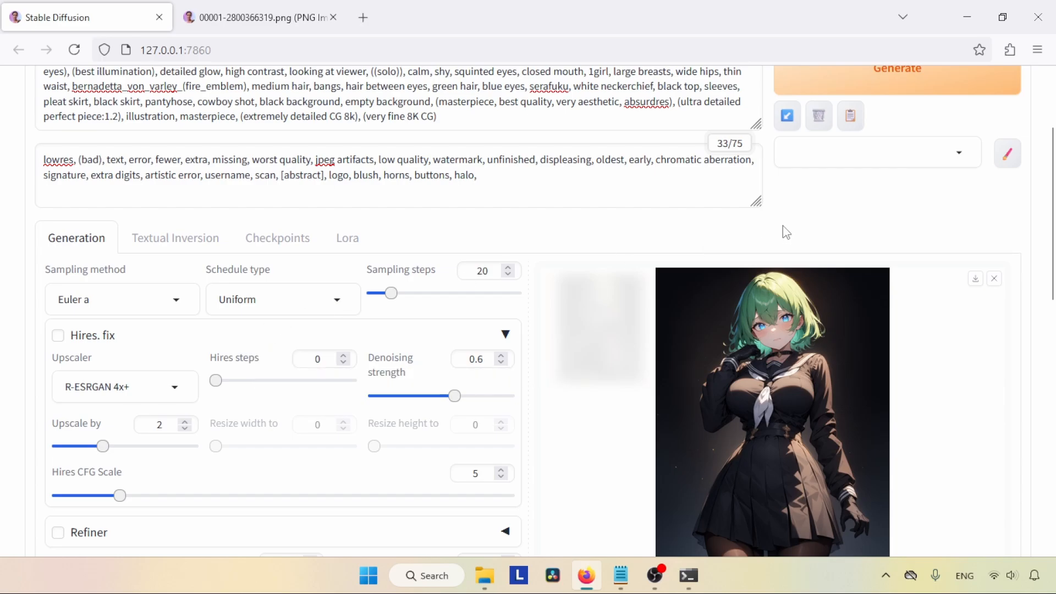
- Replace the positive prompt with the "supergirl from superman, sun setting" prompt copied from Animagine XL.txt
{"action": "key", "text": "alt+Tab"}
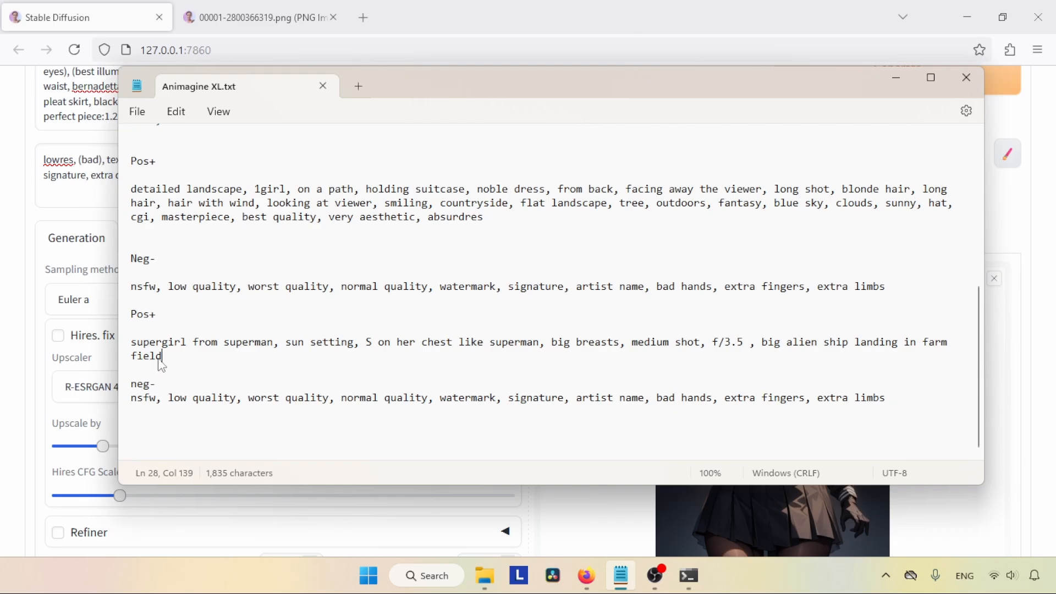
{"action": "triple_click", "coordinate": [393, 363]}
{"action": "key", "text": "ctrl+c"}
{"action": "key", "text": "alt+Tab"}
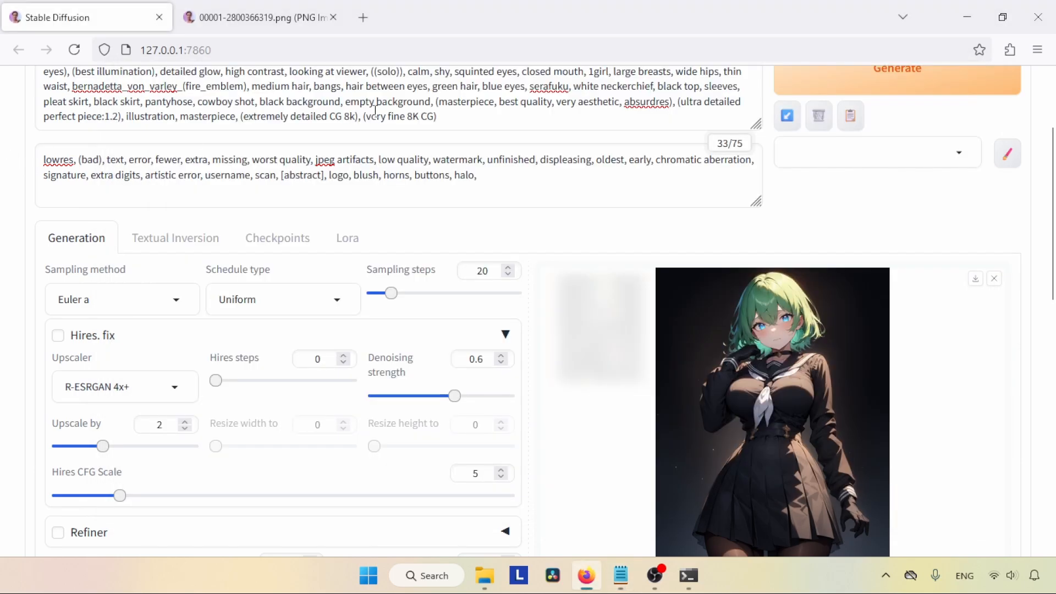
{"action": "left_click", "coordinate": [376, 111]}
{"action": "key", "text": "ctrl+a"}
{"action": "key", "text": "ctrl+v"}
- Replace the negative prompt with the supergirl entry's negative line from Animagine XL.txt, from "nsfw, low quality" to "extra limbs"
{"action": "left_click", "coordinate": [621, 575]}
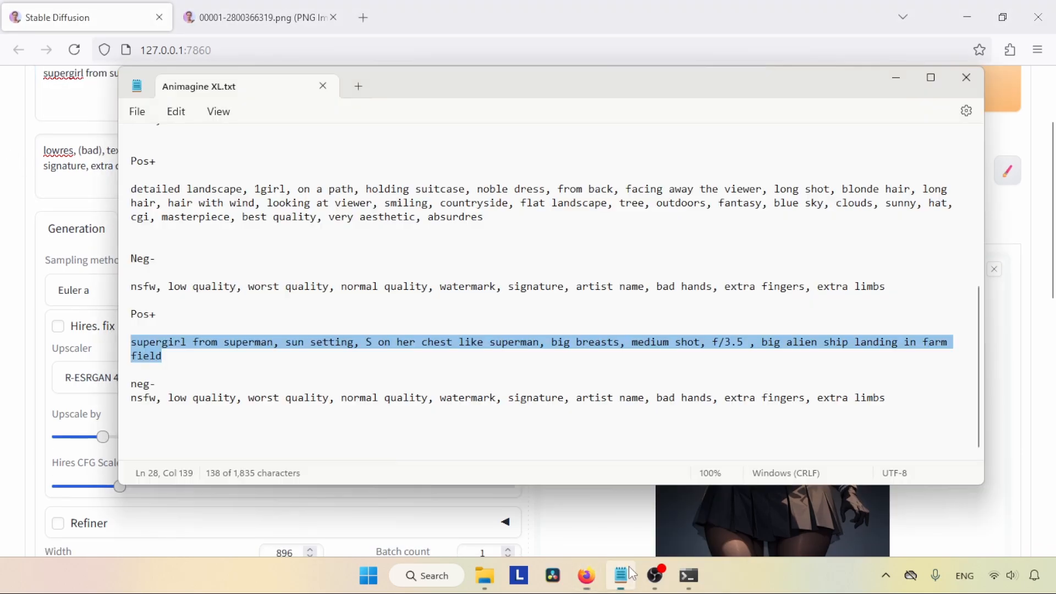
{"action": "left_click_drag", "start_coordinate": [878, 396], "coordinate": [130, 384]}
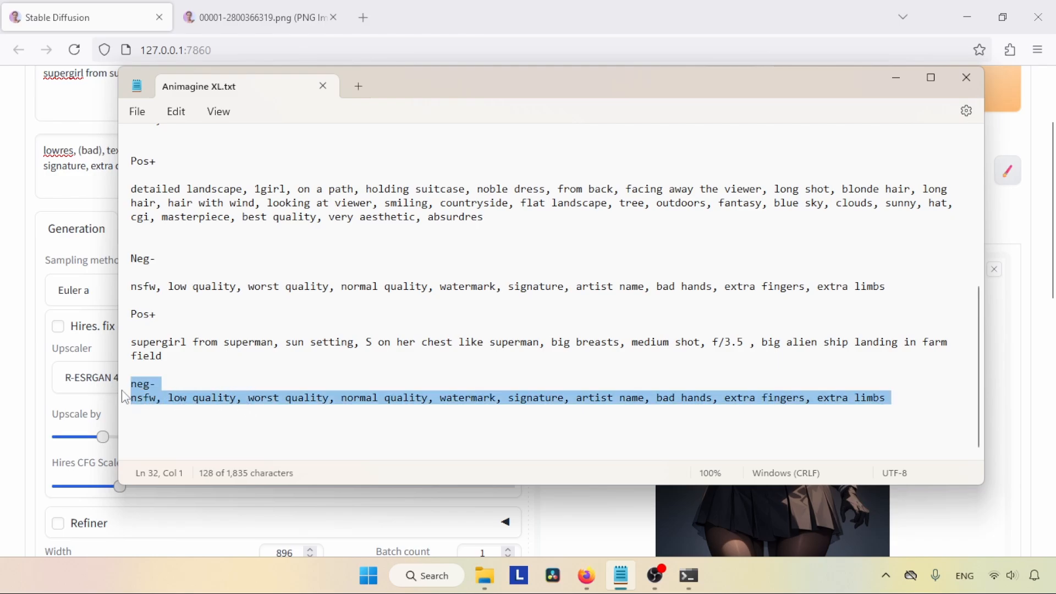
{"action": "left_click", "coordinate": [138, 397]}
{"action": "triple_click", "coordinate": [144, 408]}
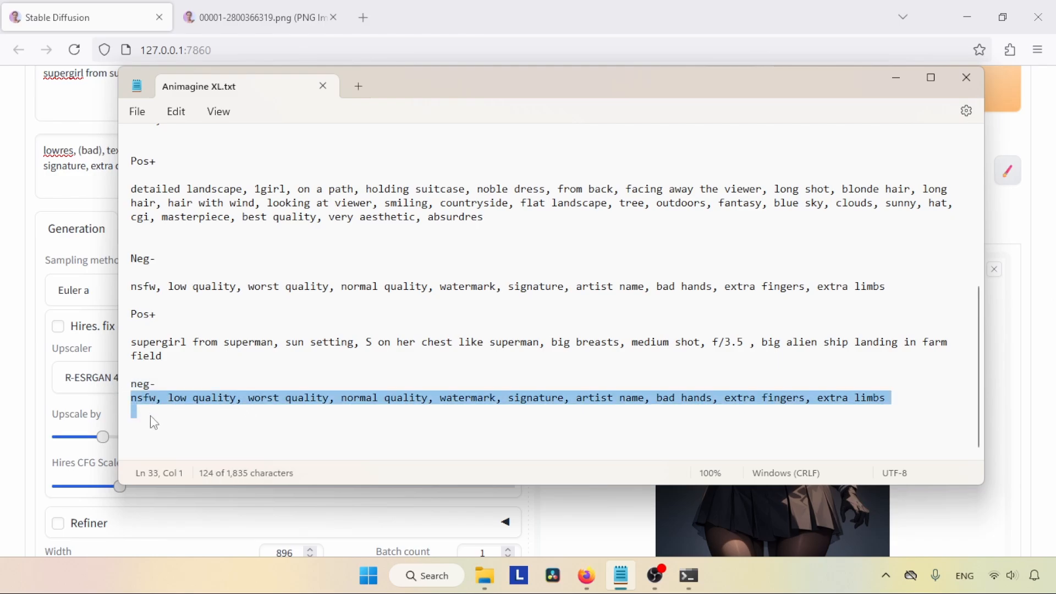
{"action": "left_click", "coordinate": [67, 166]}
{"action": "key", "text": "ctrl+a"}
{"action": "key", "text": "ctrl+v"}
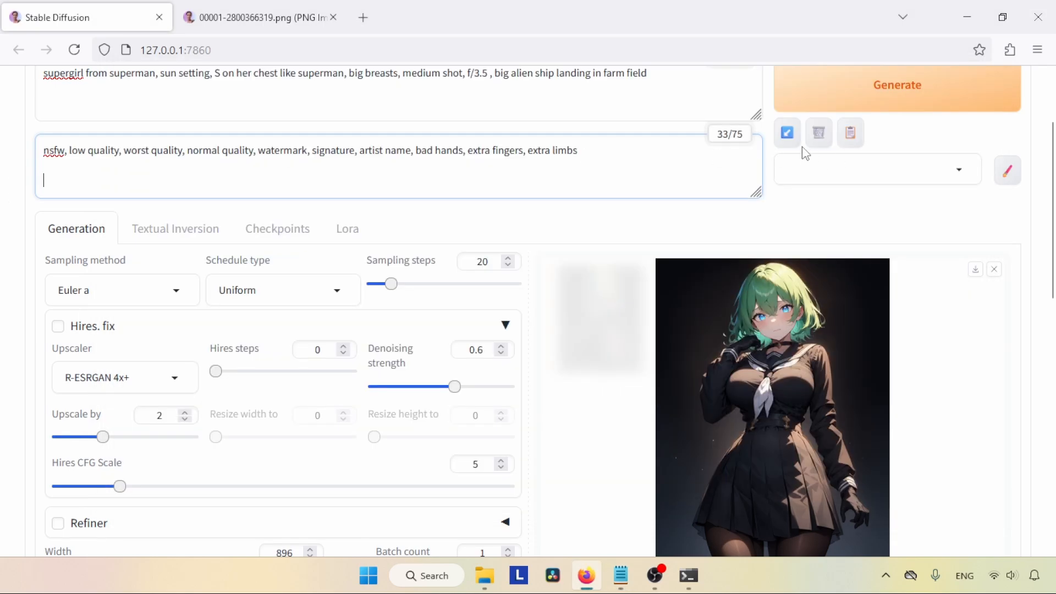
{"action": "scroll", "coordinate": [1053, 192], "scroll_direction": "up", "scroll_amount": 2}
{"action": "scroll", "coordinate": [1052, 193], "scroll_direction": "down", "scroll_amount": 5}
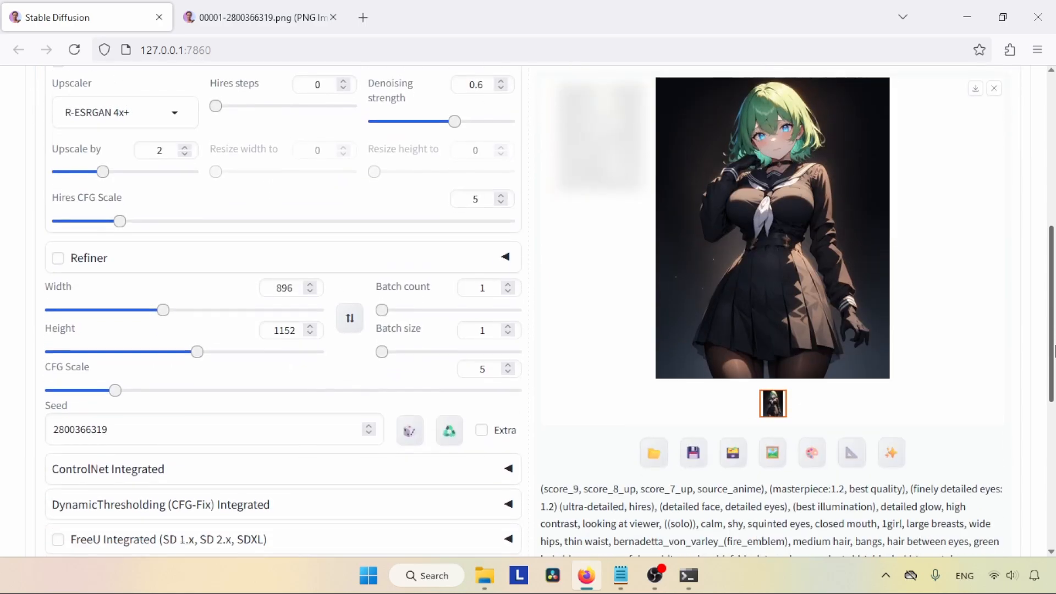
{"action": "double_click", "coordinate": [138, 424]}
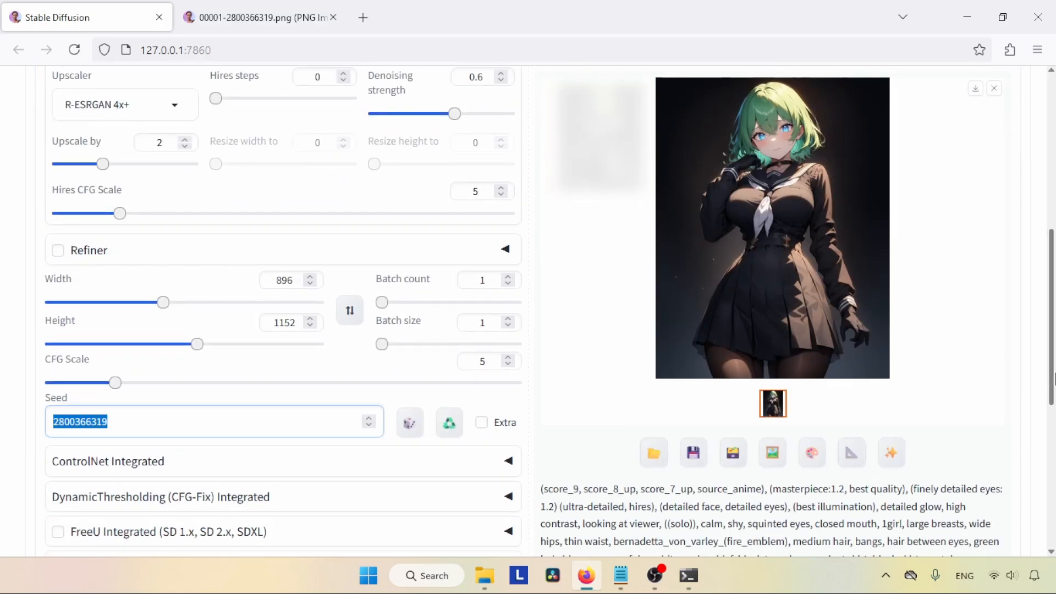
{"action": "scroll", "coordinate": [1053, 339], "scroll_direction": "up", "scroll_amount": 1}
{"action": "scroll", "coordinate": [1053, 338], "scroll_direction": "up", "scroll_amount": 5}
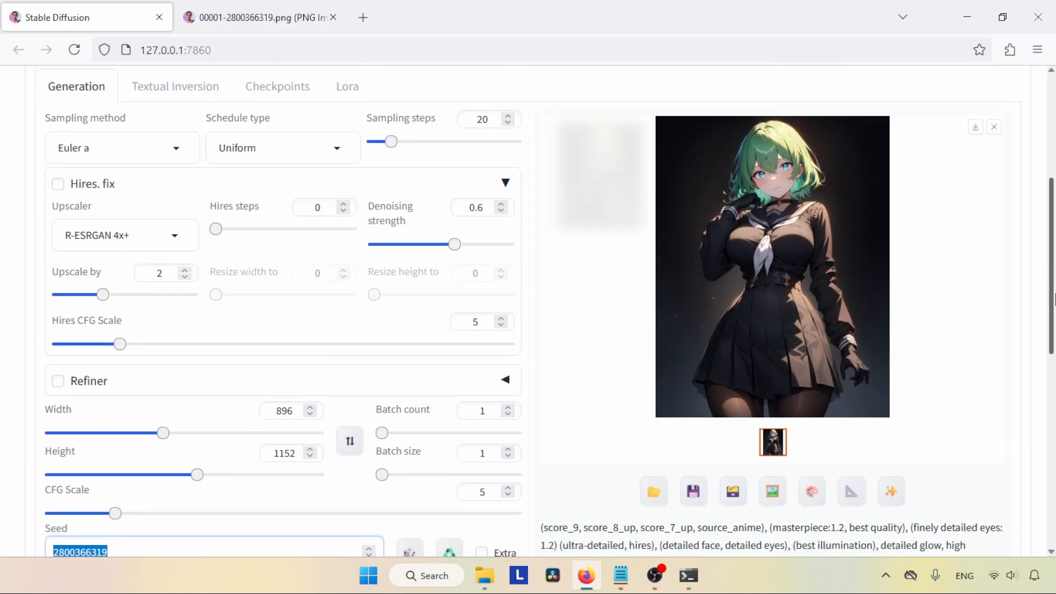
{"action": "left_click", "coordinate": [879, 201]}
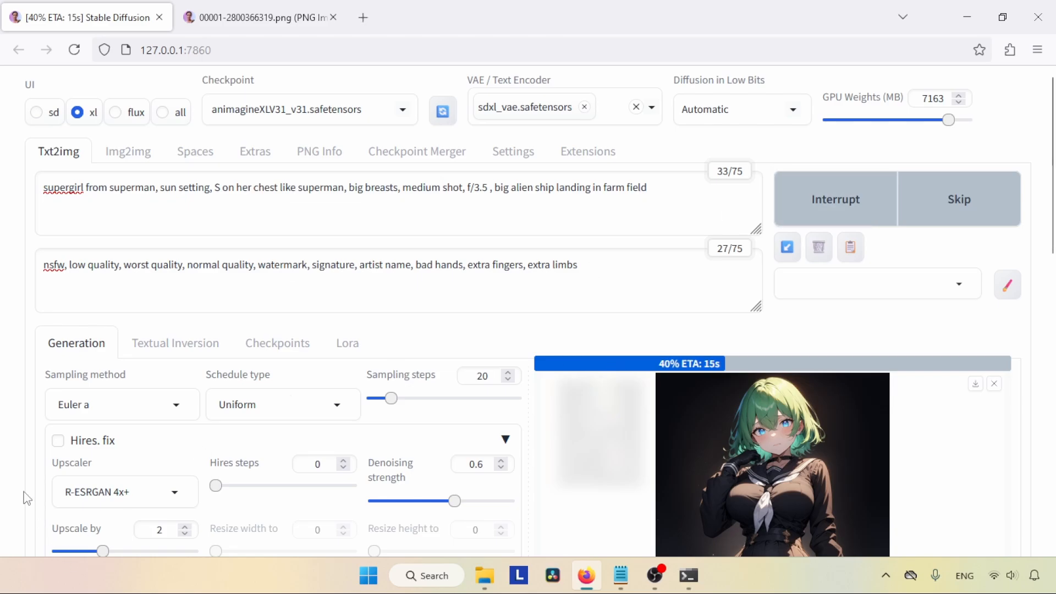
- View the generated supergirl image at enlarged size, examine its details and close the preview
{"action": "scroll", "coordinate": [1053, 165], "scroll_direction": "down", "scroll_amount": 3}
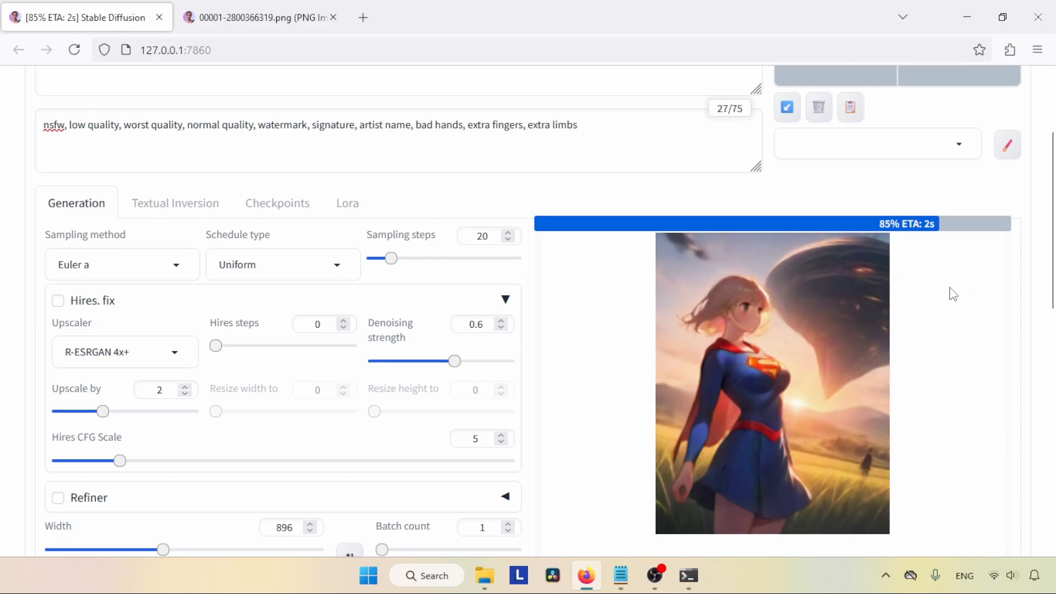
{"action": "scroll", "coordinate": [1042, 242], "scroll_direction": "down", "scroll_amount": 2}
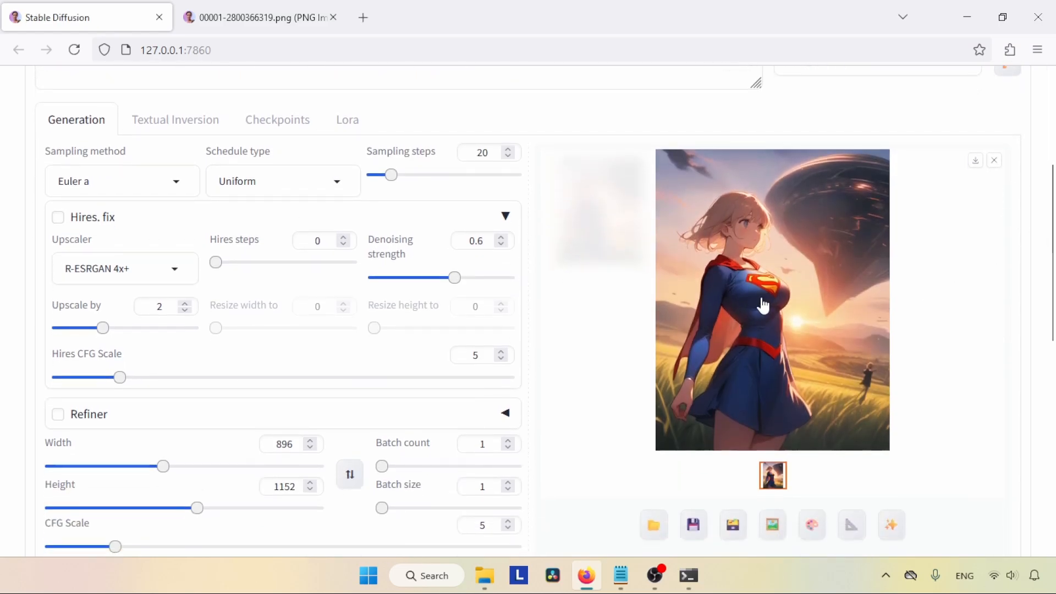
{"action": "left_click", "coordinate": [761, 300]}
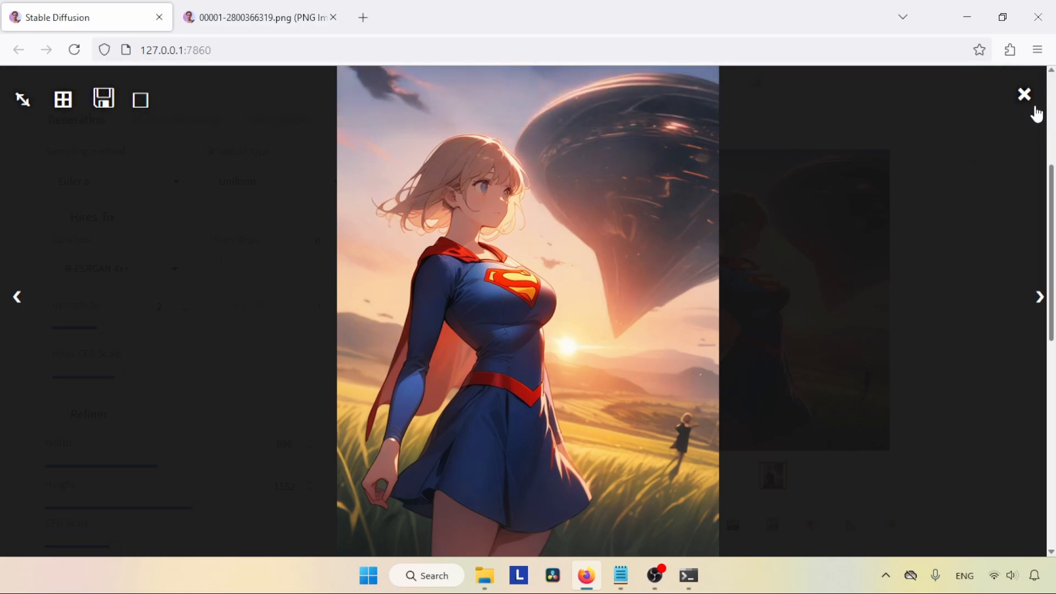
{"action": "left_click", "coordinate": [1024, 94]}
- Set the seed to random (-1) and generate another supergirl image with the same prompts
{"action": "scroll", "coordinate": [1050, 399], "scroll_direction": "down", "scroll_amount": 4}
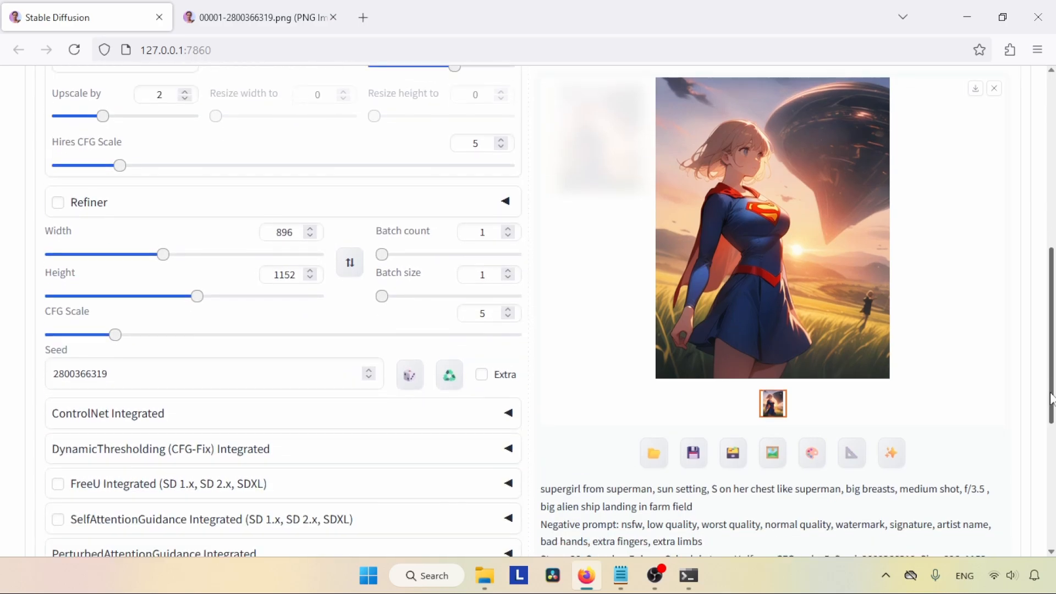
{"action": "left_click_drag", "start_coordinate": [1050, 398], "coordinate": [1049, 406]}
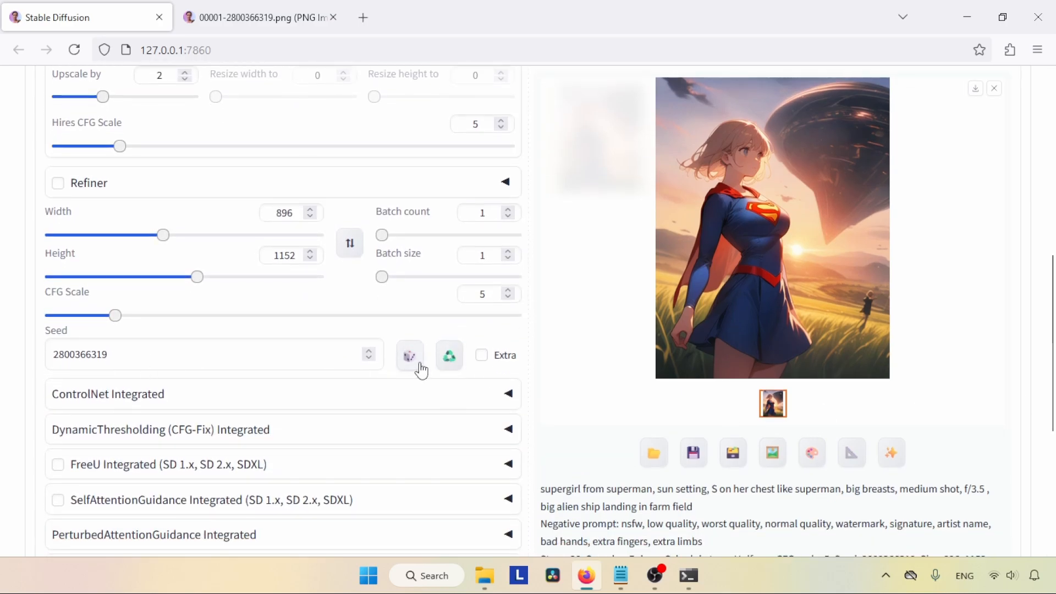
{"action": "left_click", "coordinate": [183, 358]}
{"action": "key", "text": "ctrl+a"}
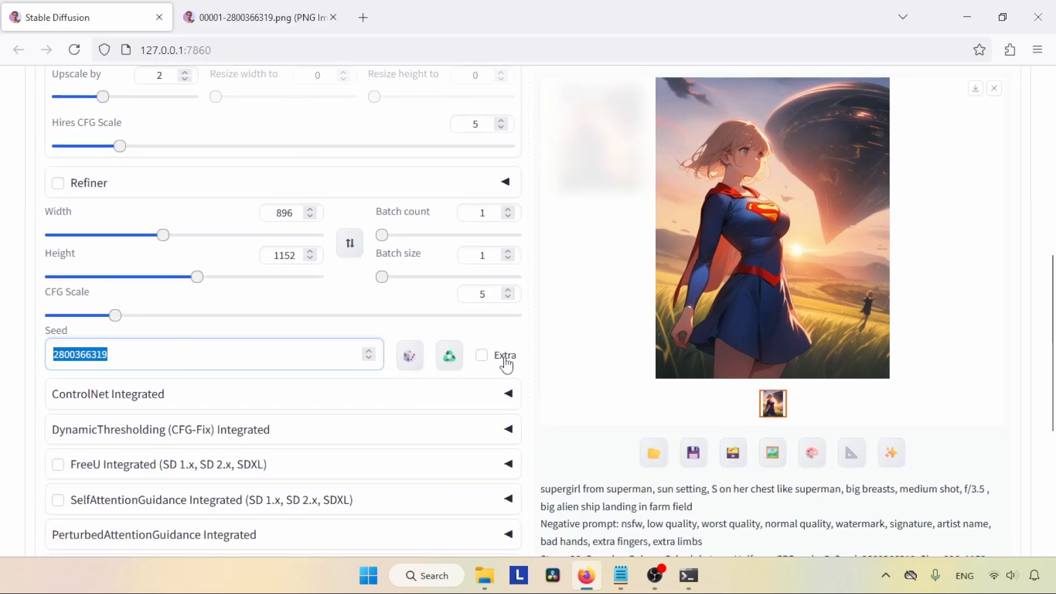
{"action": "left_click", "coordinate": [410, 357]}
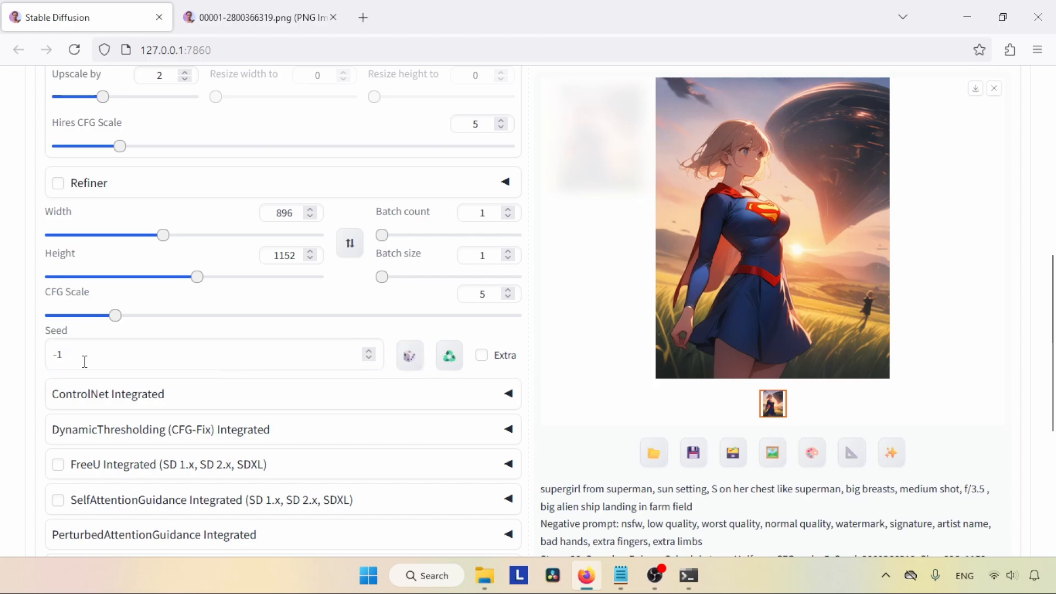
{"action": "scroll", "coordinate": [940, 381], "scroll_direction": "up", "scroll_amount": 8}
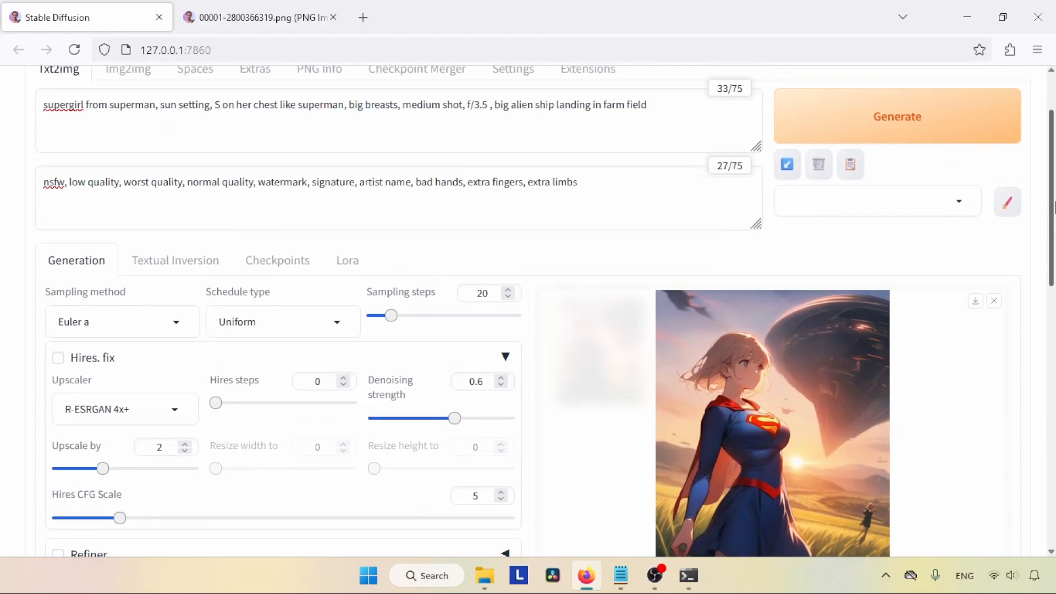
{"action": "left_click", "coordinate": [861, 213]}
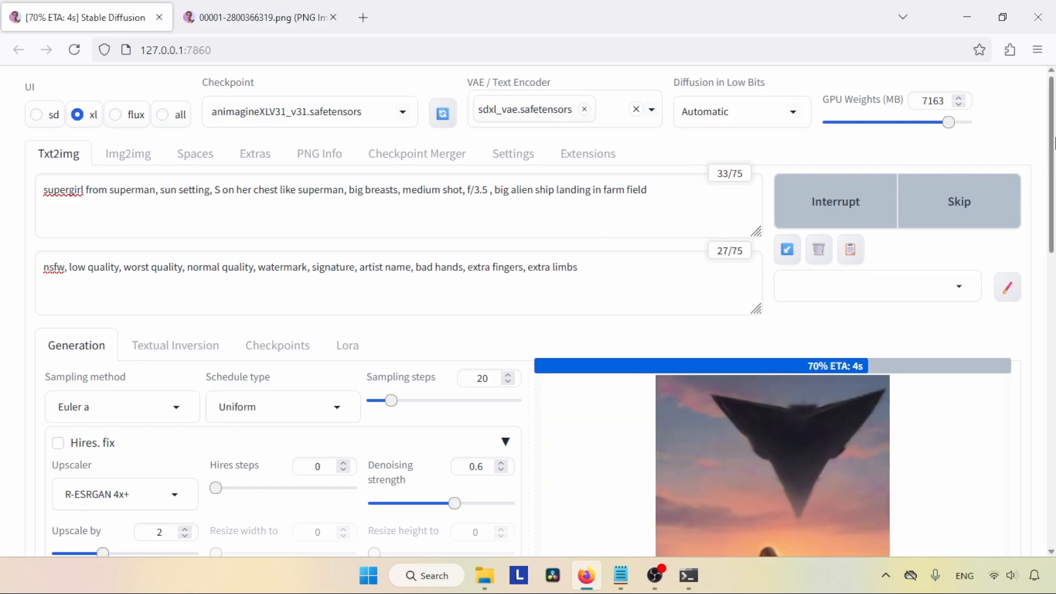
- Enlarge the newly generated random-seed supergirl image to inspect it, and close the preview
{"action": "left_click_drag", "start_coordinate": [1050, 138], "coordinate": [1050, 213]}
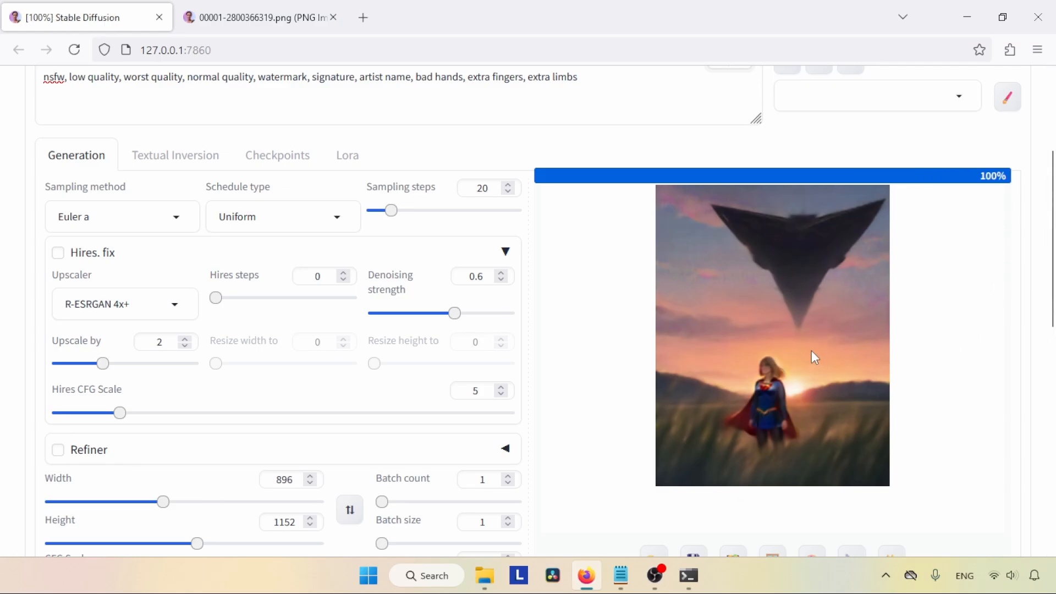
{"action": "left_click", "coordinate": [852, 326]}
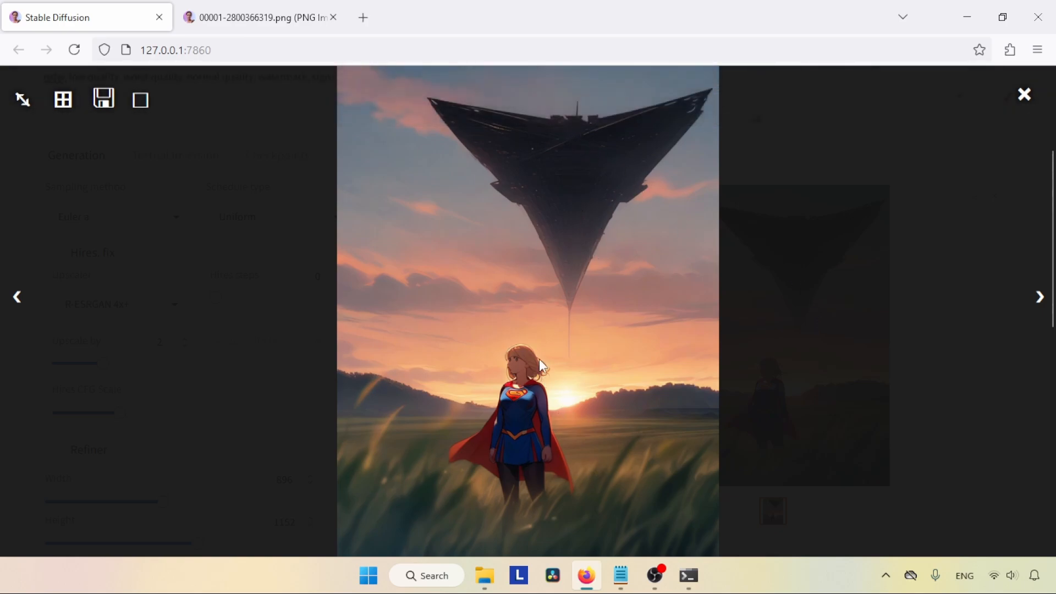
{"action": "left_click", "coordinate": [1023, 96]}
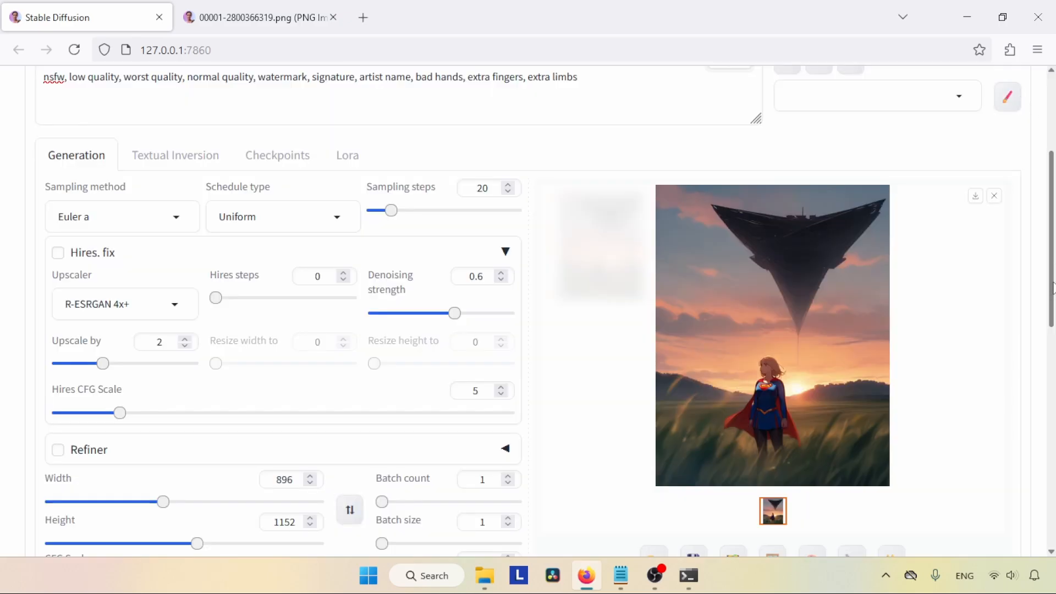
- Check that the seed is still -1 and generate one more variation of the supergirl image
{"action": "scroll", "coordinate": [1054, 285], "scroll_direction": "down", "scroll_amount": 1}
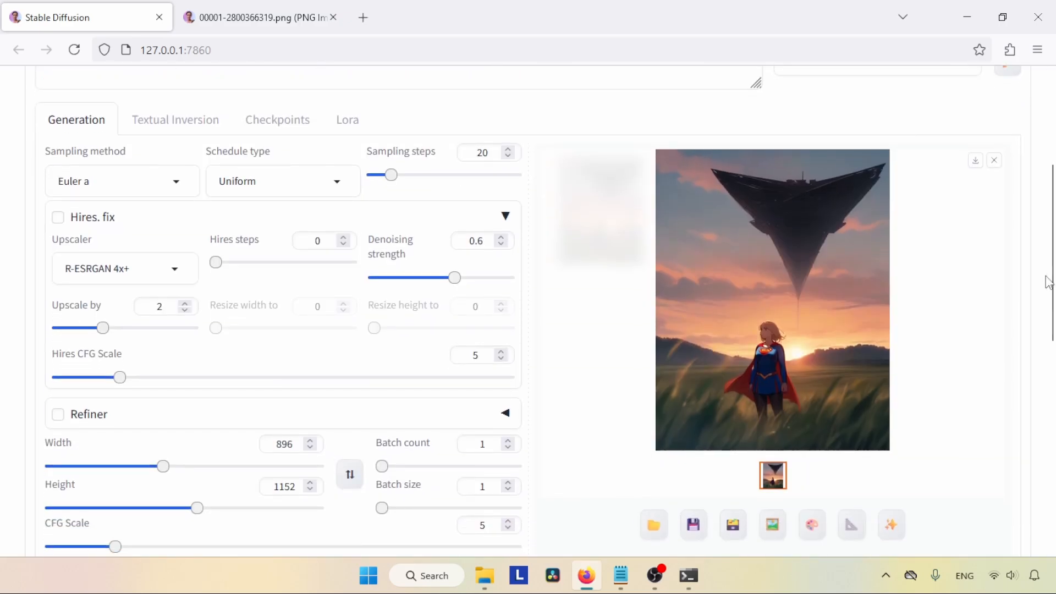
{"action": "scroll", "coordinate": [1050, 308], "scroll_direction": "down", "scroll_amount": 2}
{"action": "scroll", "coordinate": [1047, 325], "scroll_direction": "down", "scroll_amount": 5}
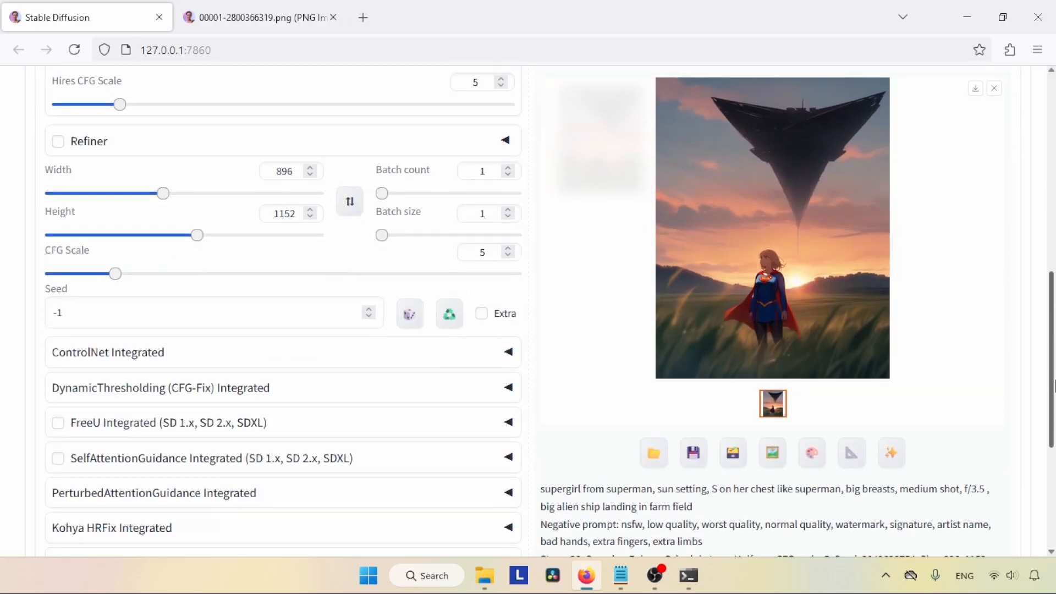
{"action": "left_click_drag", "start_coordinate": [163, 314], "coordinate": [25, 323]}
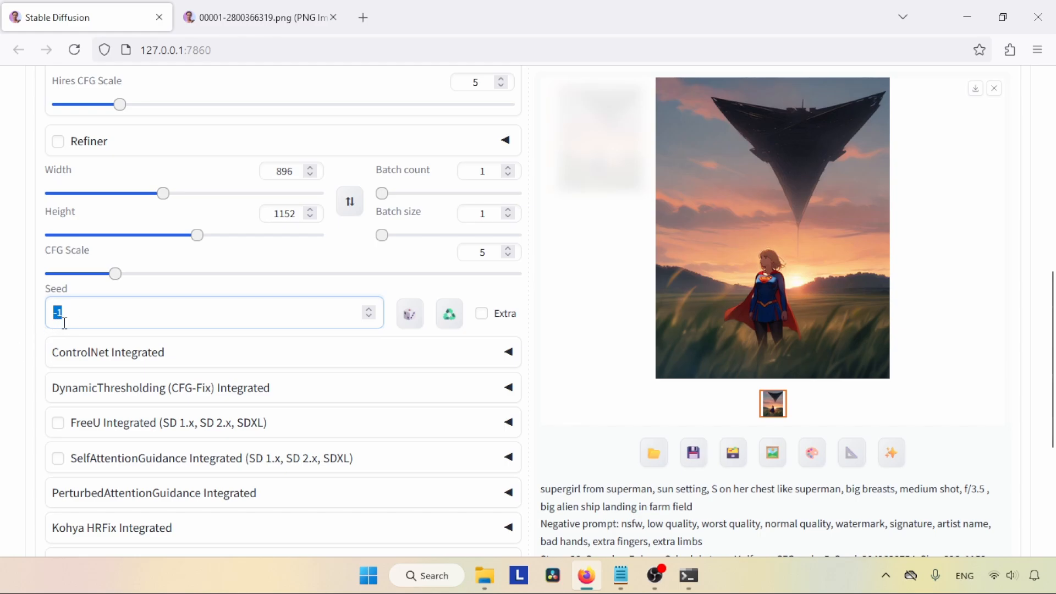
{"action": "scroll", "coordinate": [850, 335], "scroll_direction": "up", "scroll_amount": 10}
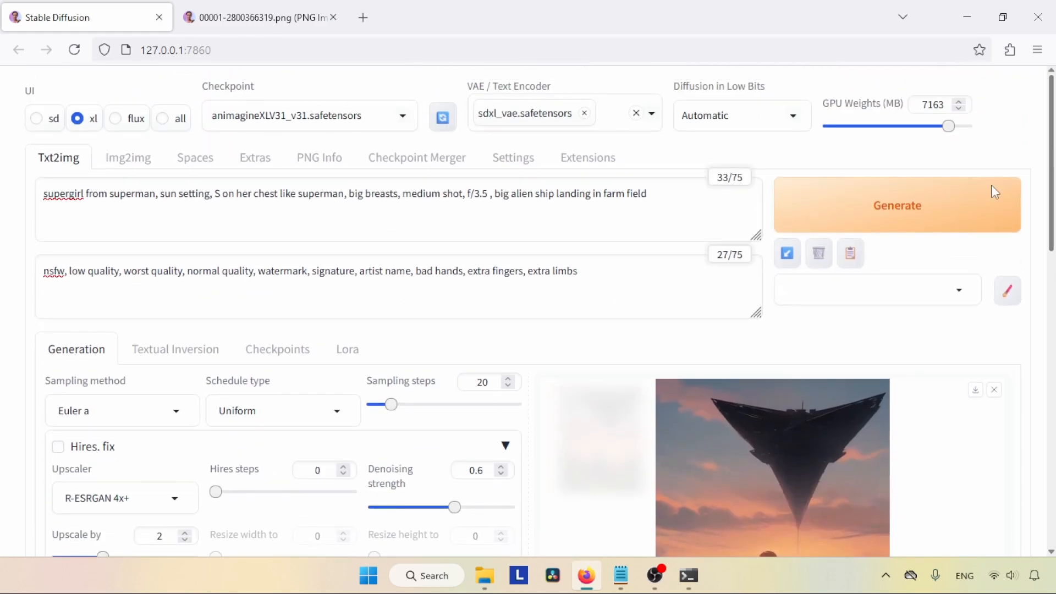
{"action": "left_click", "coordinate": [836, 203]}
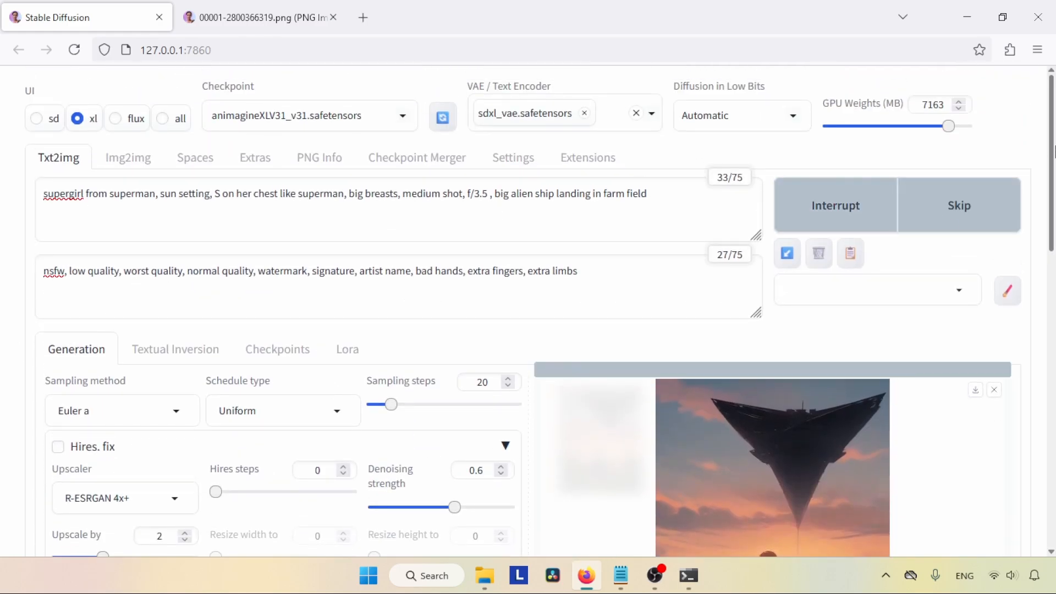
- Check the previous image's generation time, and inspect the newest supergirl variation enlarged before closing its preview
{"action": "left_click_drag", "start_coordinate": [1052, 134], "coordinate": [1041, 440]}
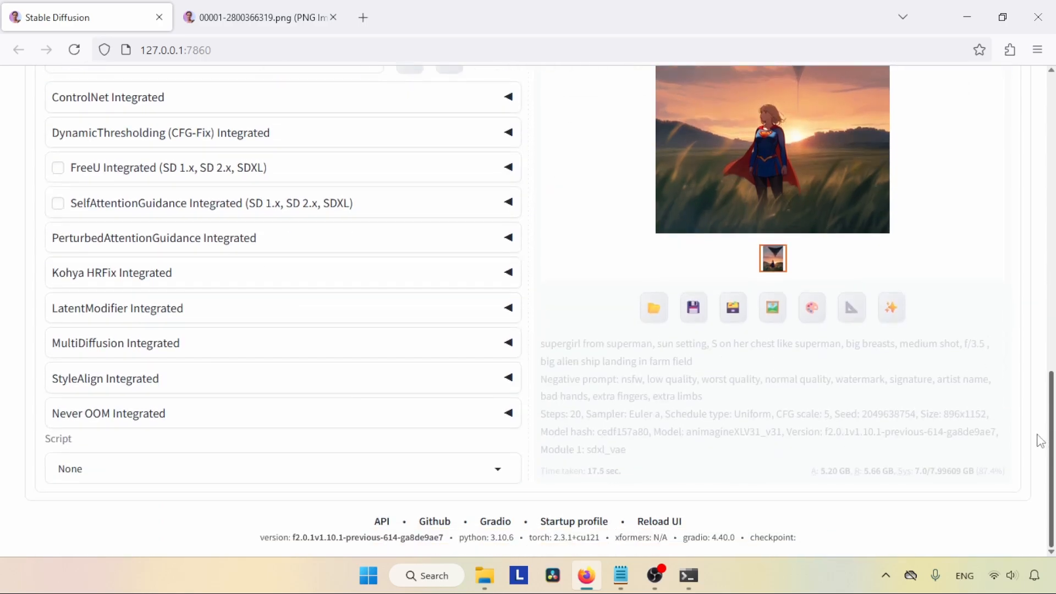
{"action": "left_click_drag", "start_coordinate": [622, 473], "coordinate": [584, 477]}
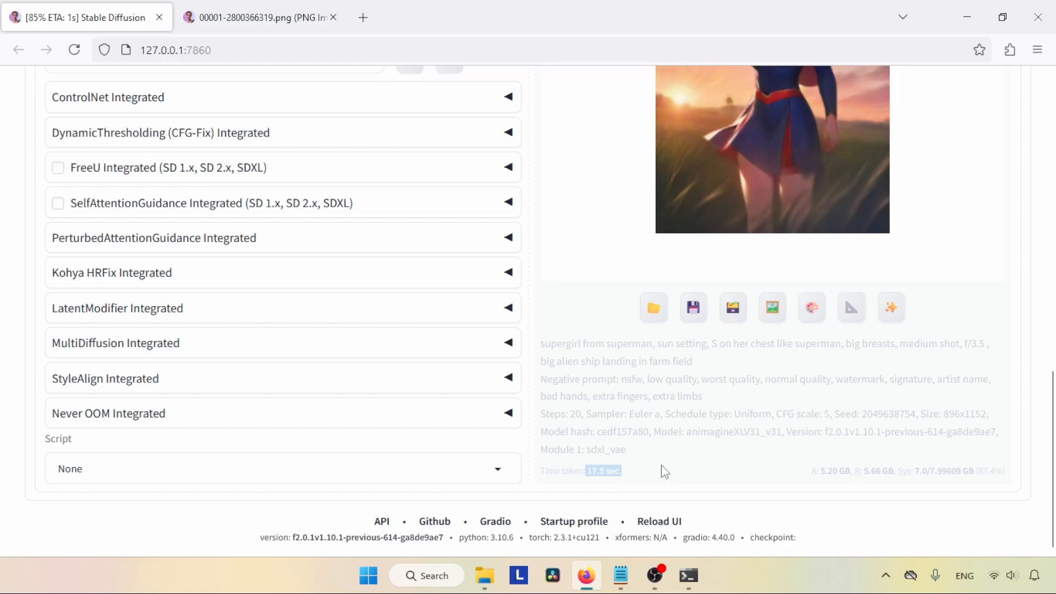
{"action": "left_click_drag", "start_coordinate": [1052, 429], "coordinate": [1055, 285]}
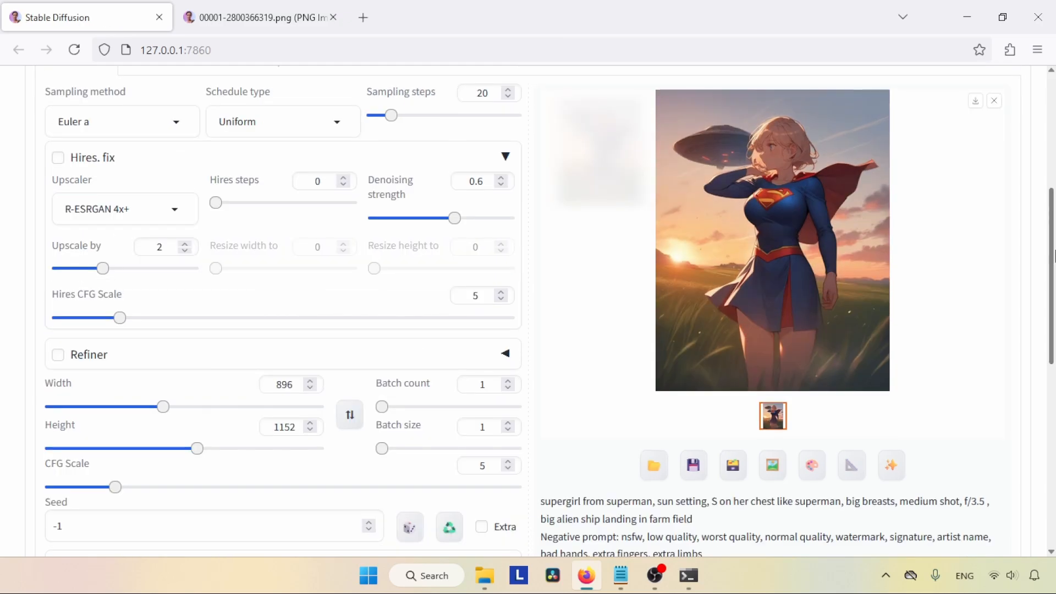
{"action": "left_click", "coordinate": [723, 190]}
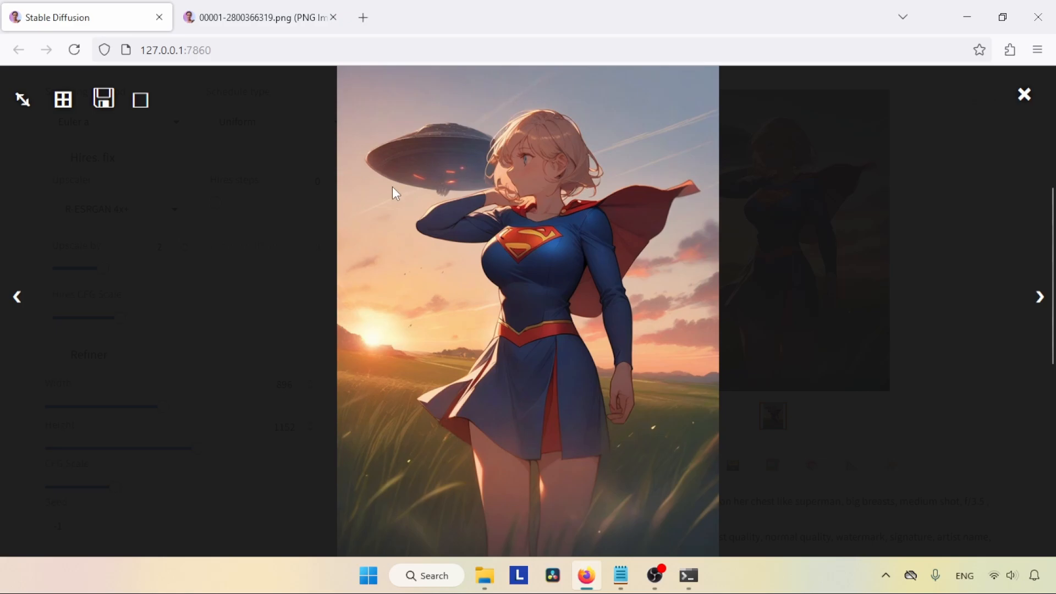
{"action": "left_click", "coordinate": [1024, 95]}
{"action": "scroll", "coordinate": [1052, 253], "scroll_direction": "up", "scroll_amount": 2}
{"action": "left_click_drag", "start_coordinate": [1052, 253], "coordinate": [1053, 201]}
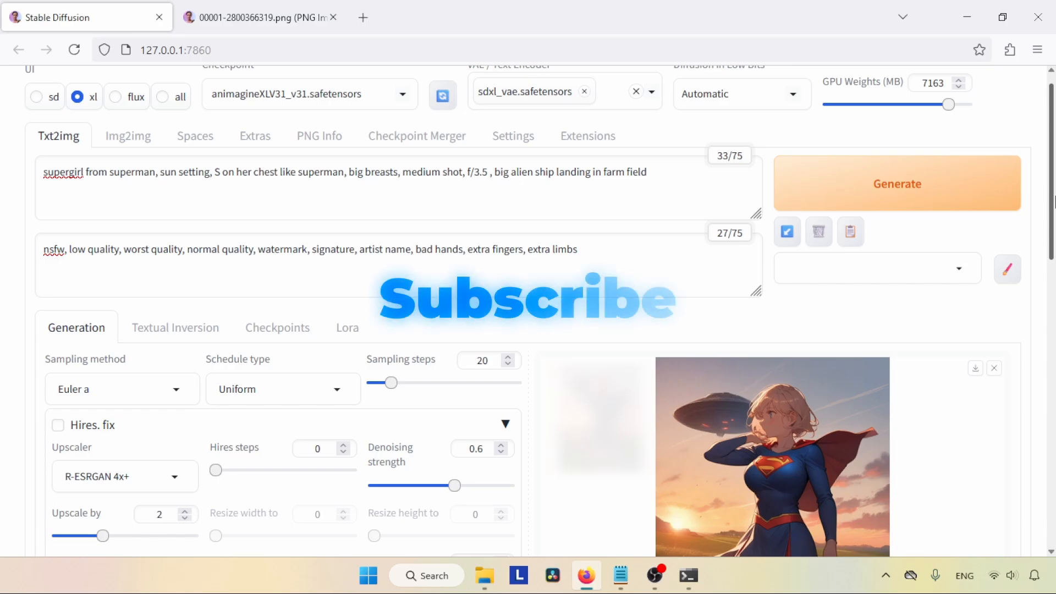
{"action": "scroll", "coordinate": [920, 322], "scroll_direction": "down", "scroll_amount": 2}
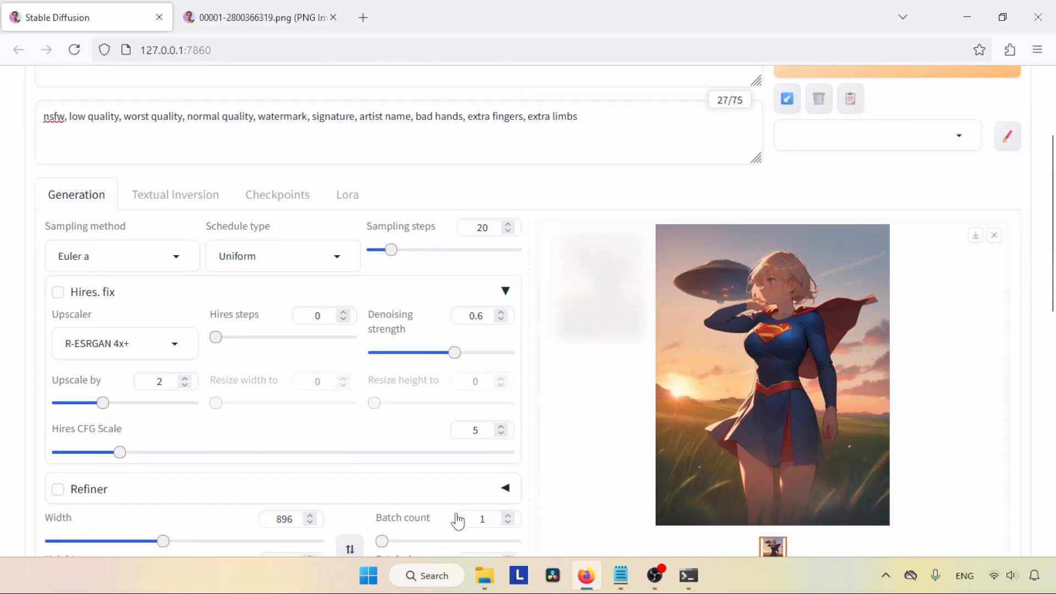